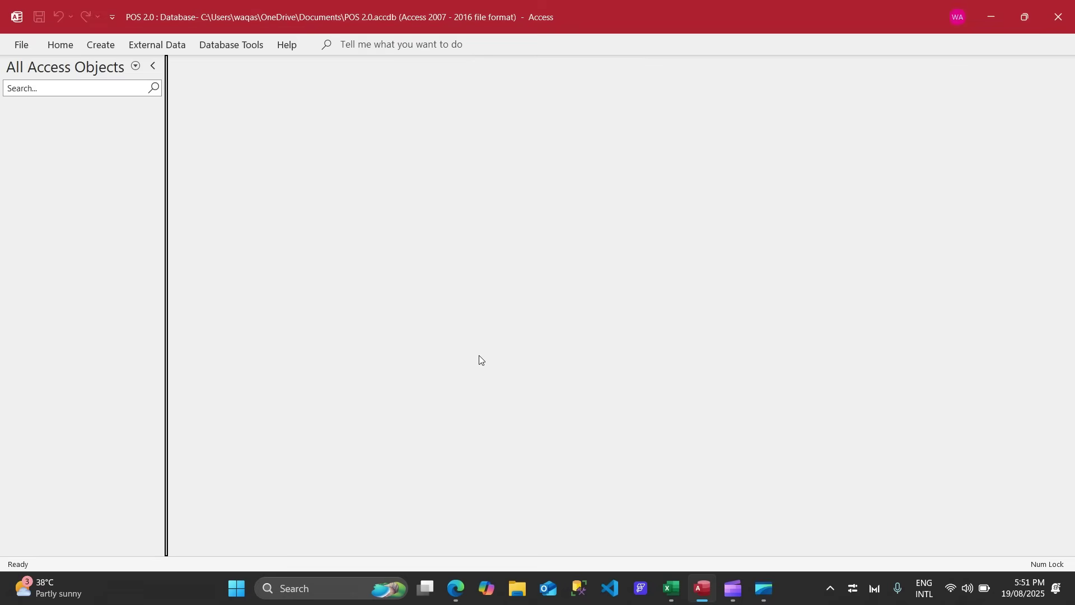
Switch to the Excel schema workbook and examine the Users, Customers, Categories, Products, Sales, SaleItem, Payments and Inventory table definitions
{"action": "left_click", "coordinate": [672, 588]}
{"action": "left_click", "coordinate": [364, 439]}
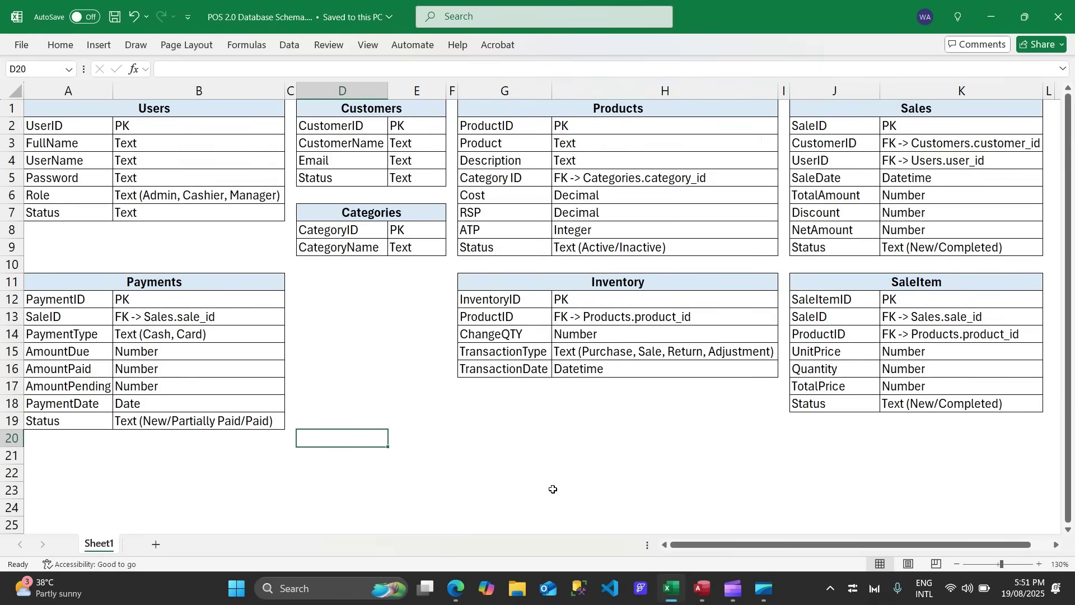
{"action": "left_click", "coordinate": [527, 492]}
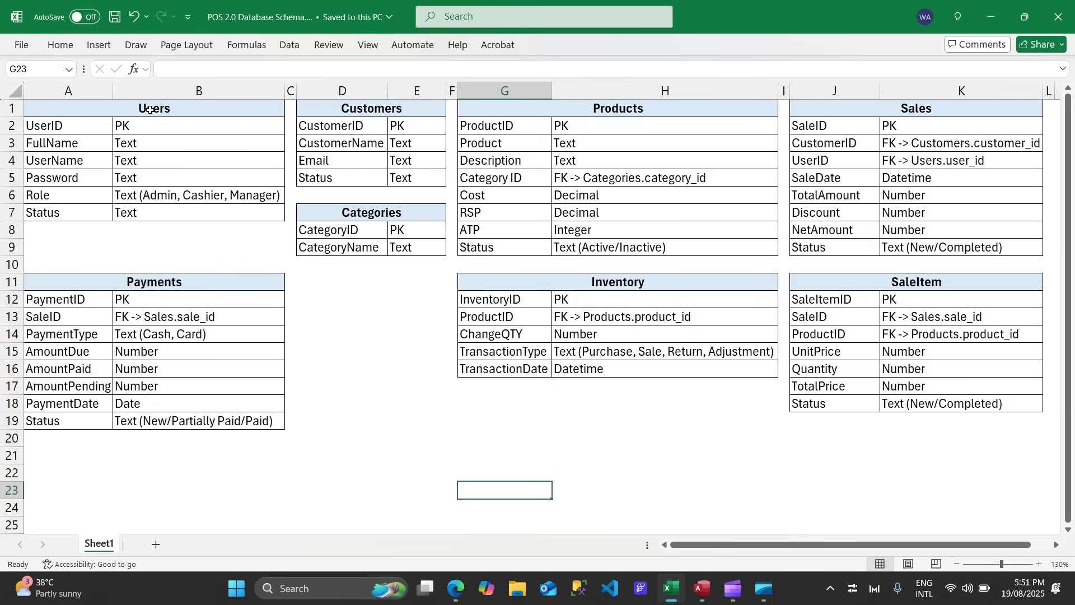
{"action": "left_click_drag", "start_coordinate": [147, 109], "coordinate": [134, 178]}
{"action": "left_click_drag", "start_coordinate": [345, 103], "coordinate": [352, 161]}
{"action": "left_click_drag", "start_coordinate": [412, 215], "coordinate": [415, 247]}
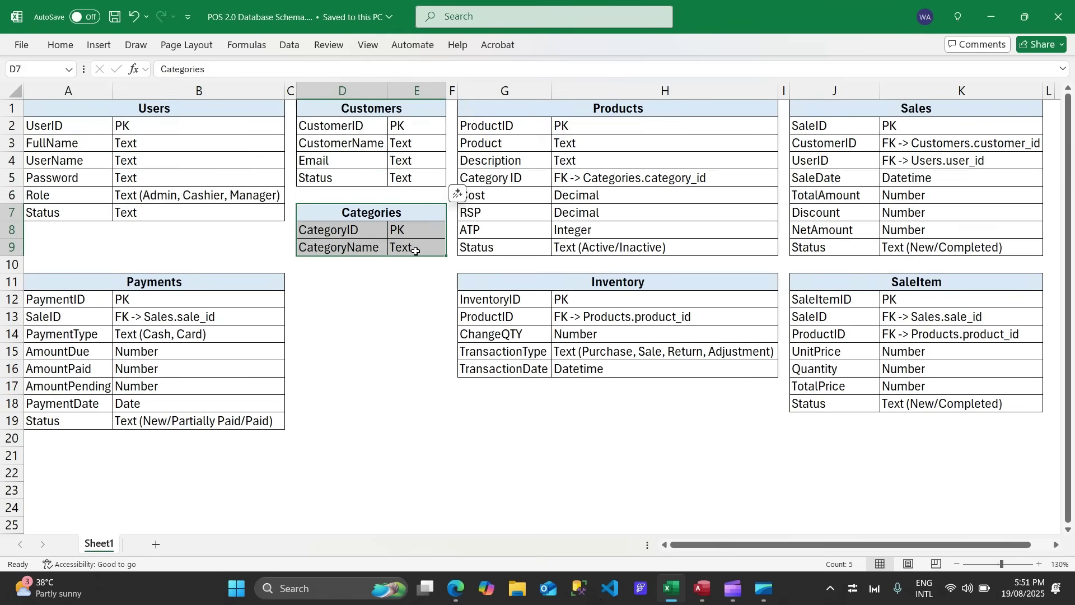
{"action": "left_click_drag", "start_coordinate": [533, 107], "coordinate": [546, 250]}
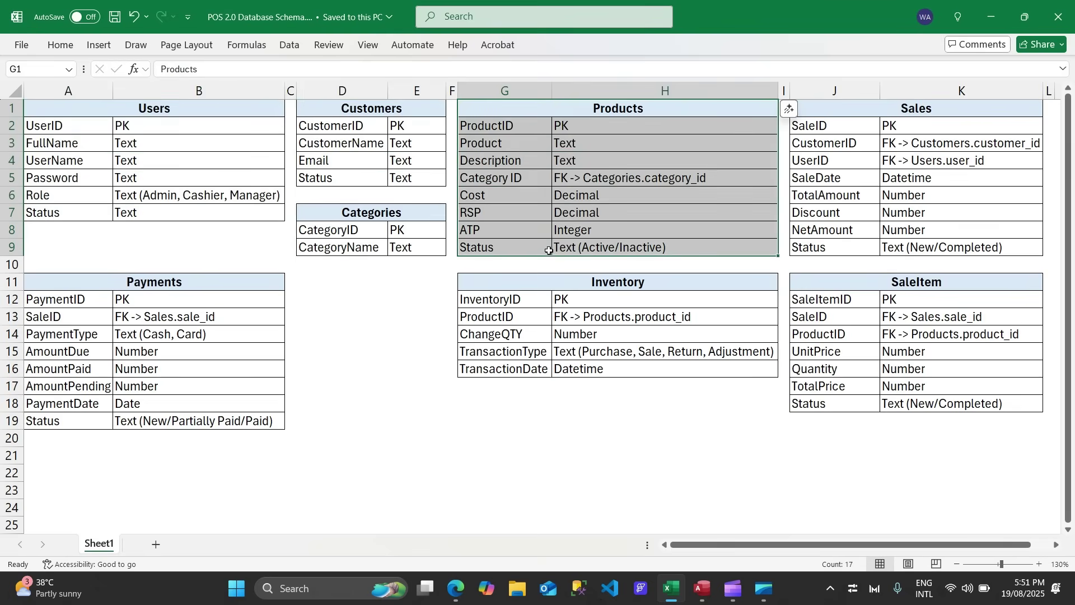
{"action": "left_click_drag", "start_coordinate": [901, 112], "coordinate": [895, 219]}
{"action": "left_click_drag", "start_coordinate": [895, 286], "coordinate": [886, 373]}
{"action": "left_click", "coordinate": [150, 277]}
{"action": "left_click_drag", "start_coordinate": [153, 294], "coordinate": [151, 420]}
{"action": "left_click_drag", "start_coordinate": [616, 281], "coordinate": [661, 361]}
{"action": "left_click", "coordinate": [362, 346]}
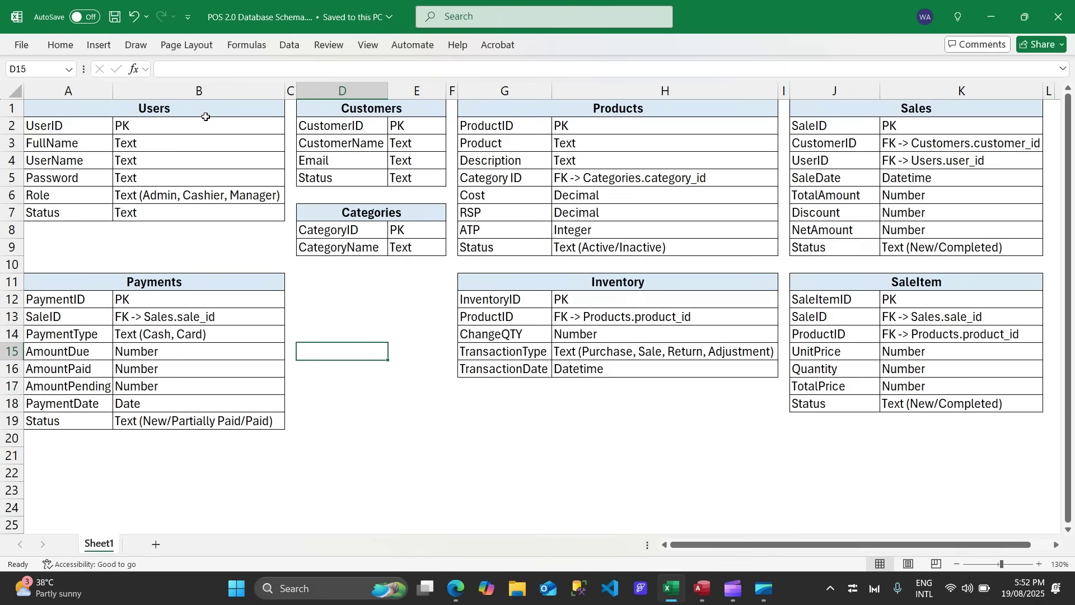
Switch to Access, create a new table and open it in Design View, saving it under the name Users copied from the schema workbook
{"action": "key", "text": "alt+Tab"}
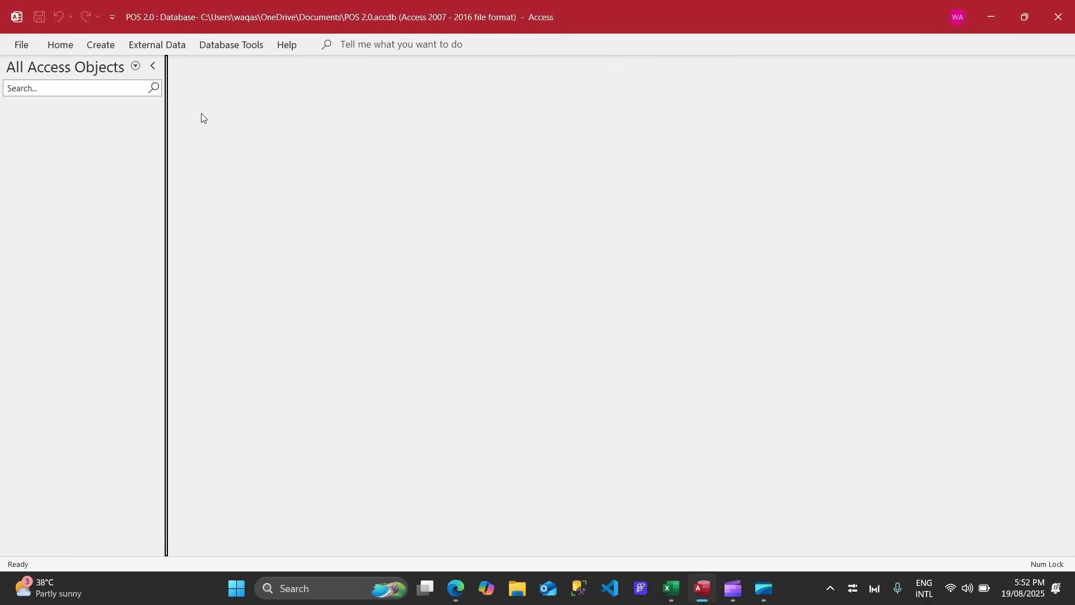
{"action": "left_click", "coordinate": [98, 47]}
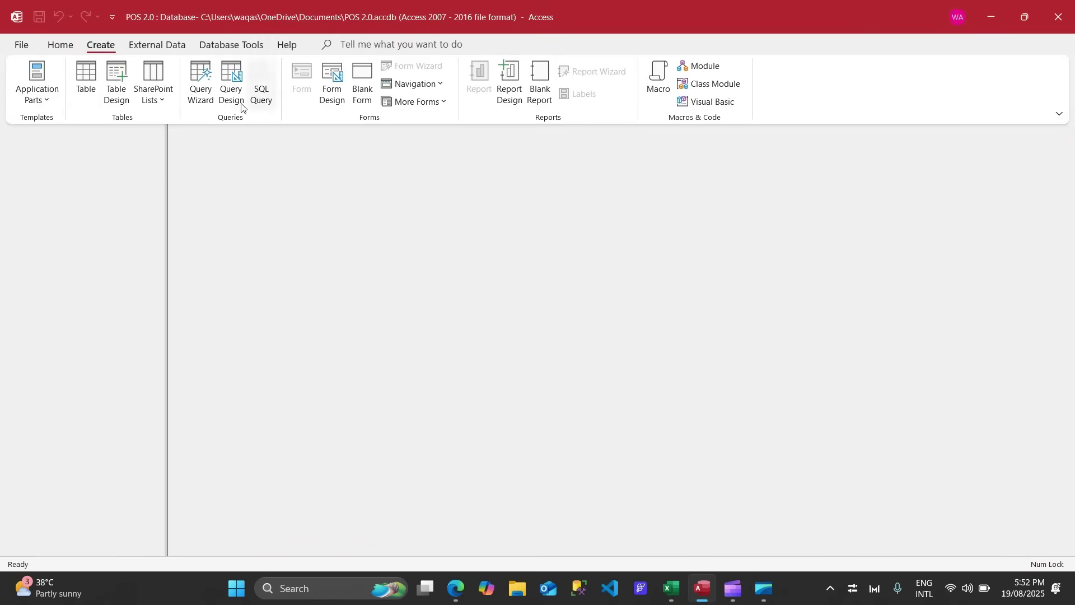
{"action": "left_click", "coordinate": [82, 91]}
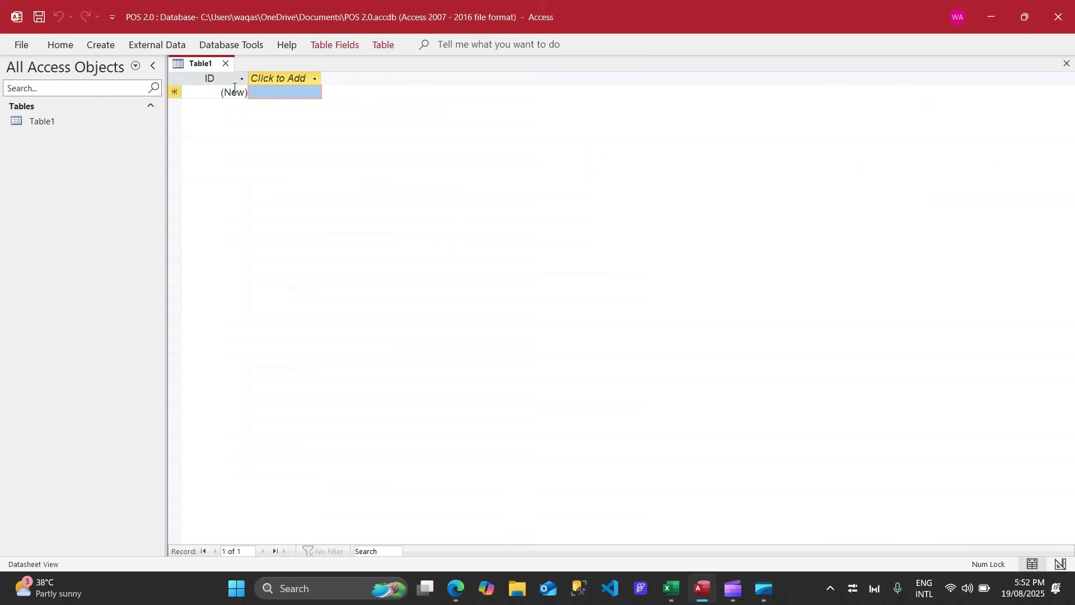
{"action": "right_click", "coordinate": [194, 68]}
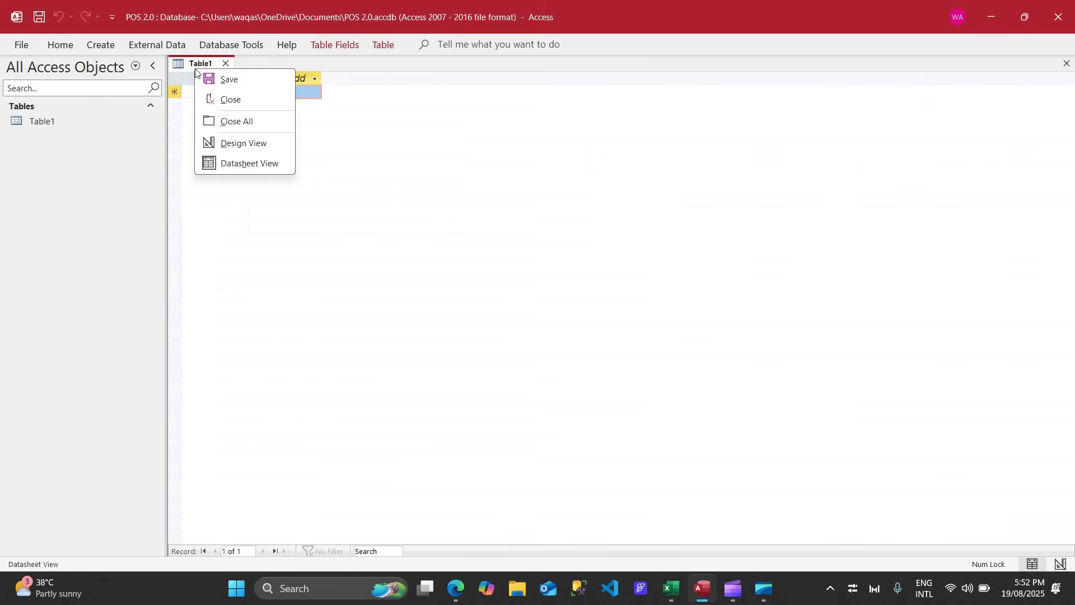
{"action": "left_click", "coordinate": [242, 144]}
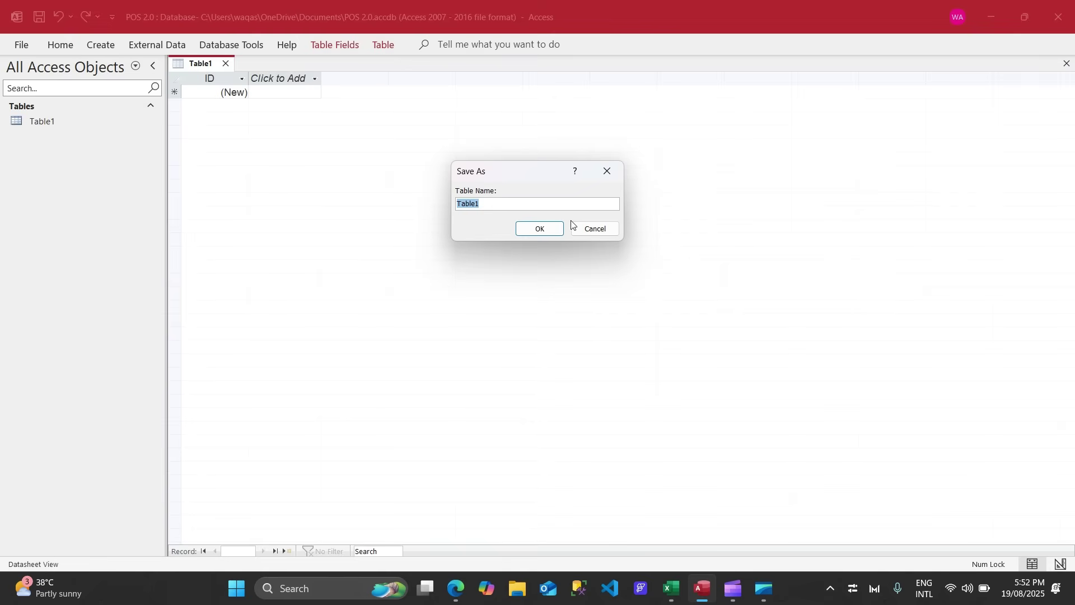
{"action": "key", "text": "alt+Tab"}
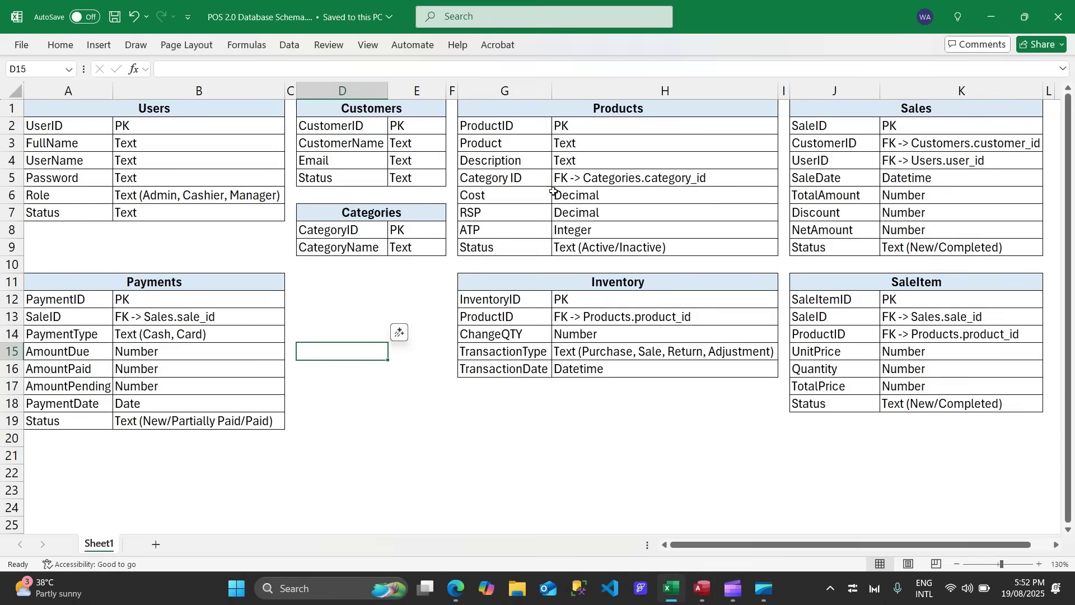
{"action": "left_click", "coordinate": [171, 110]}
{"action": "key", "text": "ctrl+c"}
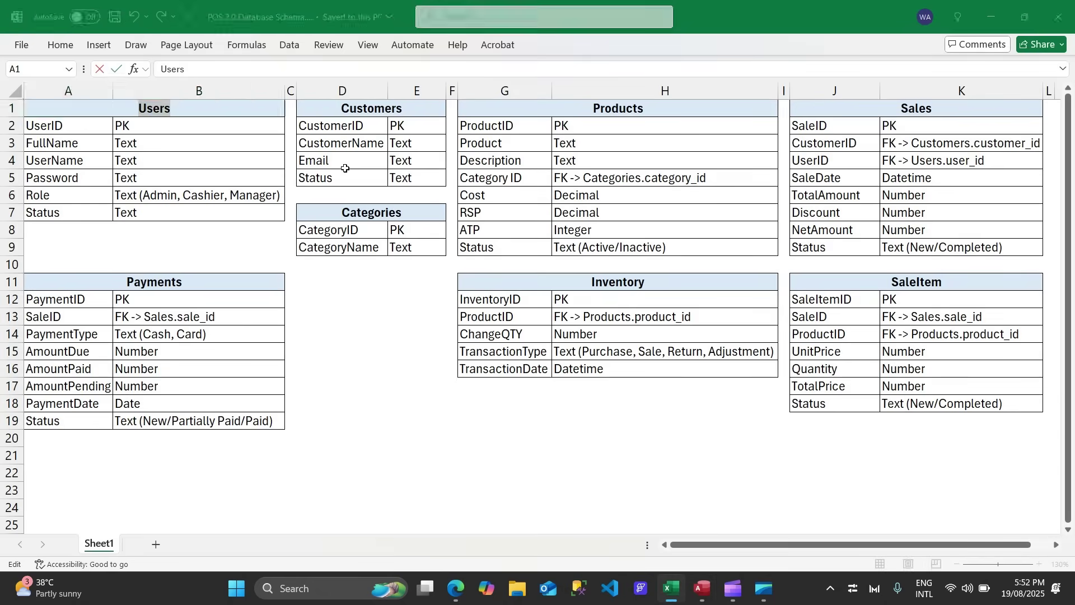
{"action": "key", "text": "alt+Tab"}
{"action": "key", "text": "ctrl+v"}
{"action": "left_click", "coordinate": [538, 228]}
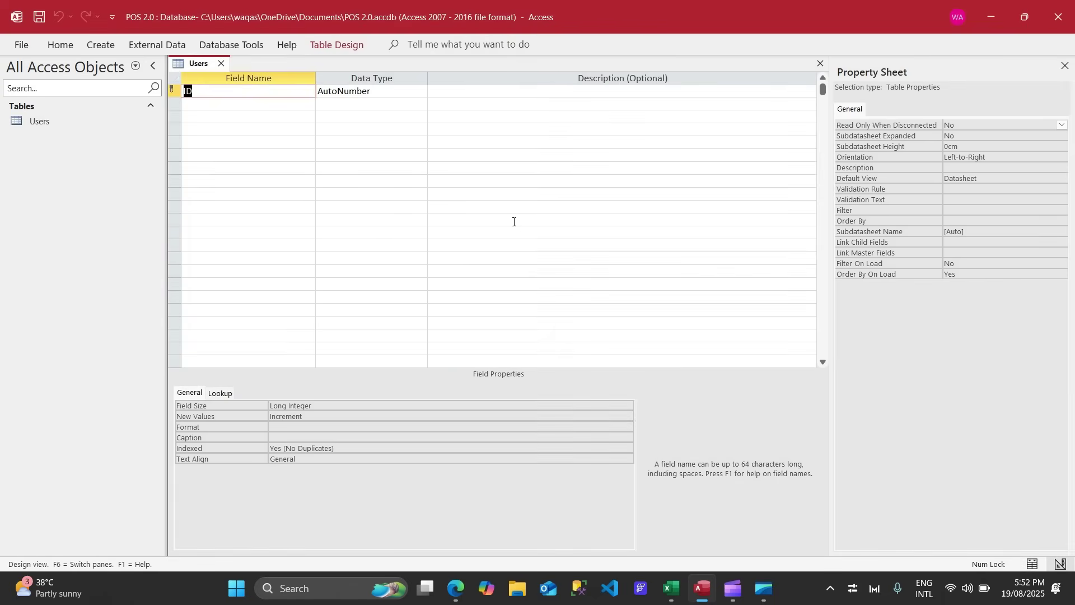
Rename the Users table's ID field to UserID, copying the name from the Excel schema
{"action": "key", "text": "alt+Tab"}
{"action": "double_click", "coordinate": [79, 126]}
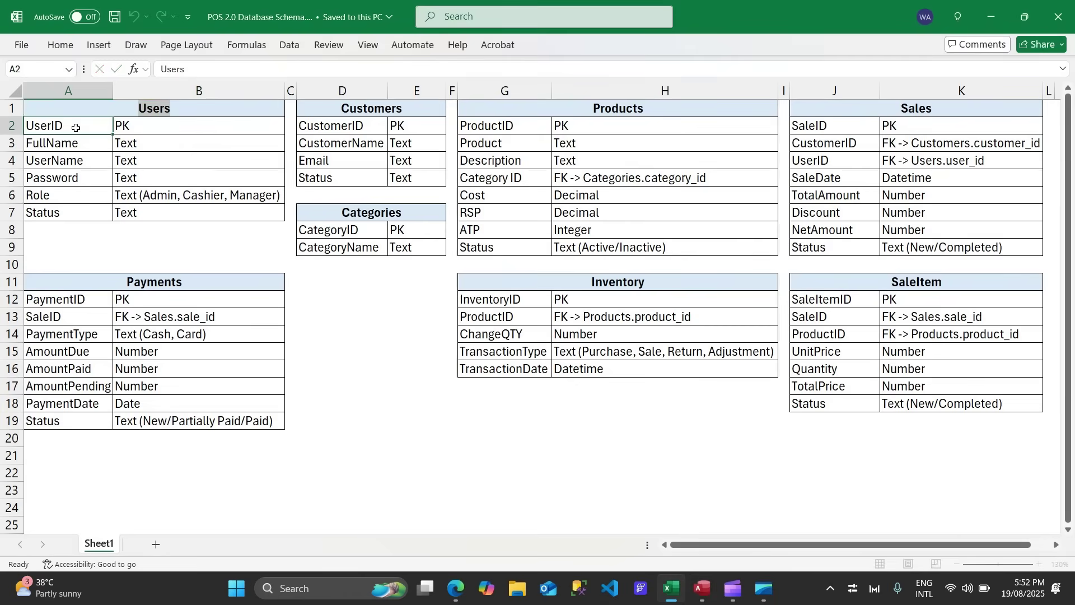
{"action": "left_click_drag", "start_coordinate": [79, 126], "coordinate": [2, 124]}
{"action": "key", "text": "ctrl+c"}
{"action": "key", "text": "alt+Tab"}
{"action": "key", "text": "ctrl+v"}
Add a FullName field below UserID in the Users table, copying the name from the Excel schema
{"action": "left_click", "coordinate": [237, 112]}
{"action": "key", "text": "alt+Tab"}
{"action": "key", "text": "Return"}
{"action": "key", "text": "ctrl+c"}
{"action": "key", "text": "alt+Tab"}
{"action": "key", "text": "ctrl+v"}
Add a UserName field below FullName in the Users table, copying the name from the Excel schema
{"action": "key", "text": "Down"}
{"action": "key", "text": "alt+Tab"}
{"action": "key", "text": "Return"}
{"action": "key", "text": "ctrl+c"}
{"action": "key", "text": "alt+Tab"}
{"action": "key", "text": "ctrl+v"}
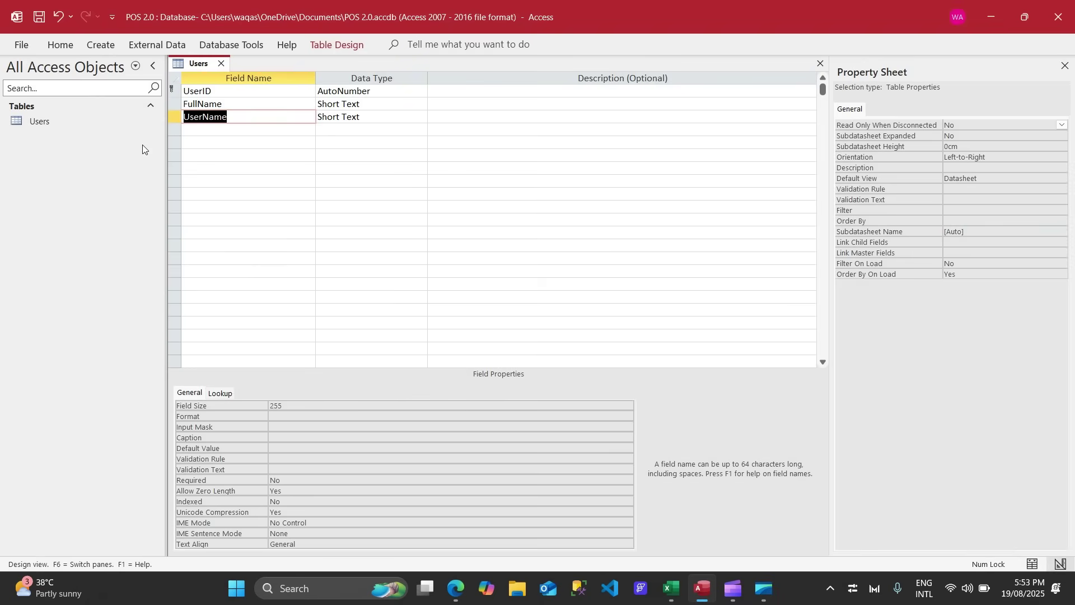
Add a Password field as Short Text below UserName, copying the name from the Excel schema
{"action": "key", "text": "alt+Tab"}
{"action": "key", "text": "Down"}
{"action": "key", "text": "ctrl+c"}
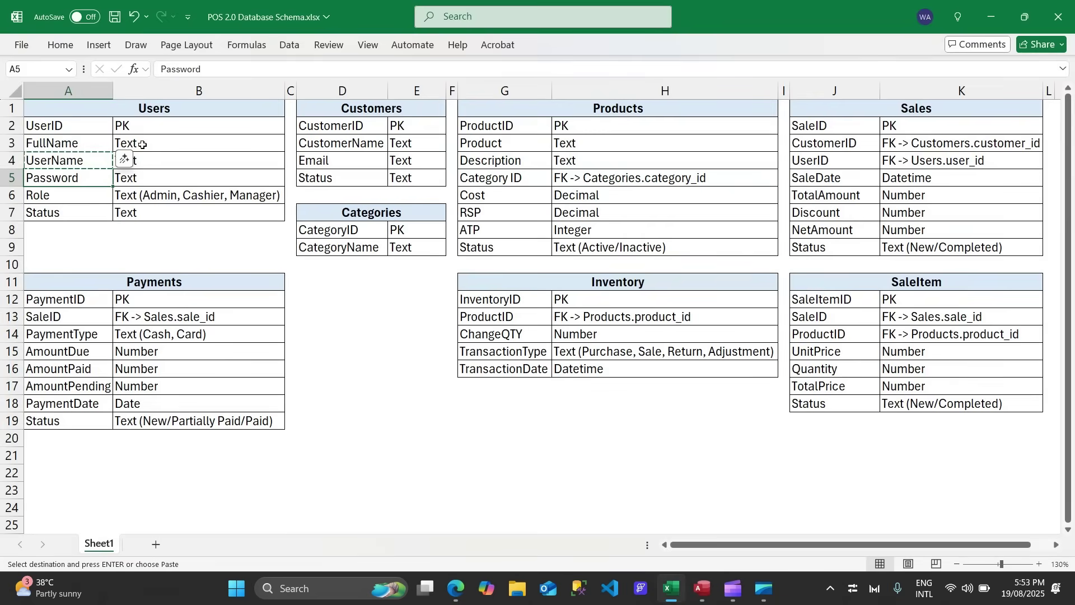
{"action": "key", "text": "alt+Tab"}
{"action": "key", "text": "ctrl+v"}
{"action": "key", "text": "Tab"}
Add a Role field below Password in the Users table, copying the name from the Excel schema
{"action": "key", "text": "alt+Tab"}
{"action": "key", "text": "Down"}
{"action": "key", "text": "ctrl+c"}
{"action": "key", "text": "alt+Tab"}
{"action": "key", "text": "ctrl+v"}
{"action": "key", "text": "Tab"}
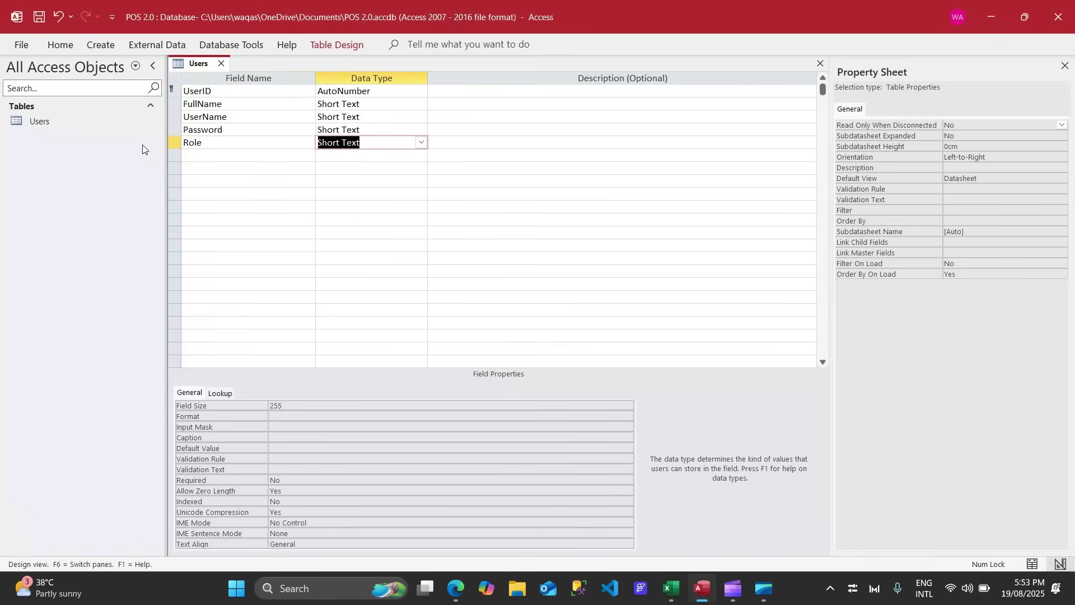
Start the Lookup Wizard as the Role field's data type, check the schema's role options, and choose to enter the lookup values manually
{"action": "type", "text": "lookup Wizard..."}
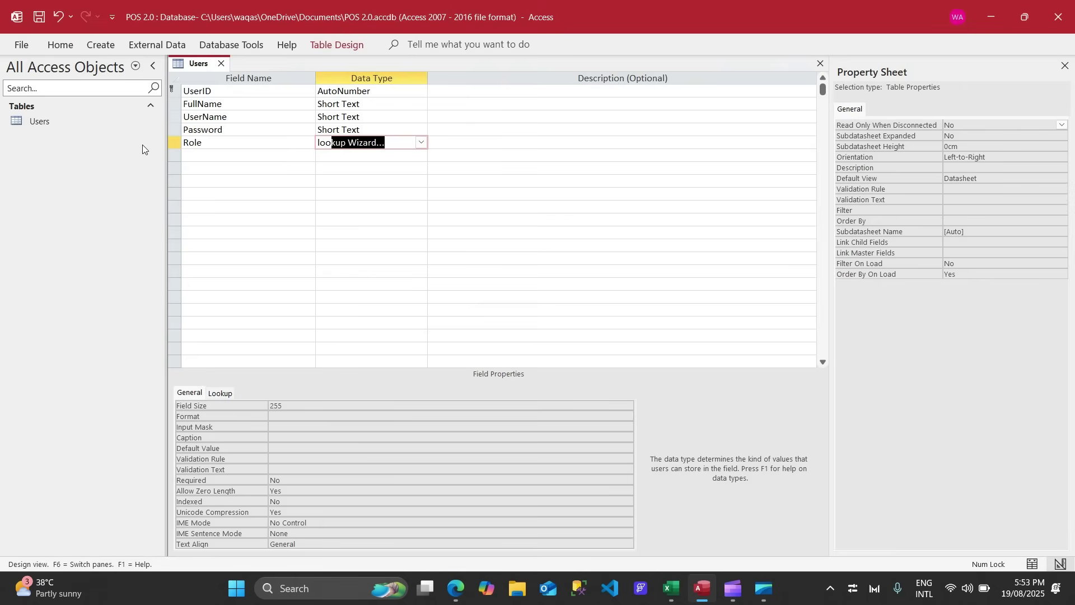
{"action": "key", "text": "alt+Tab"}
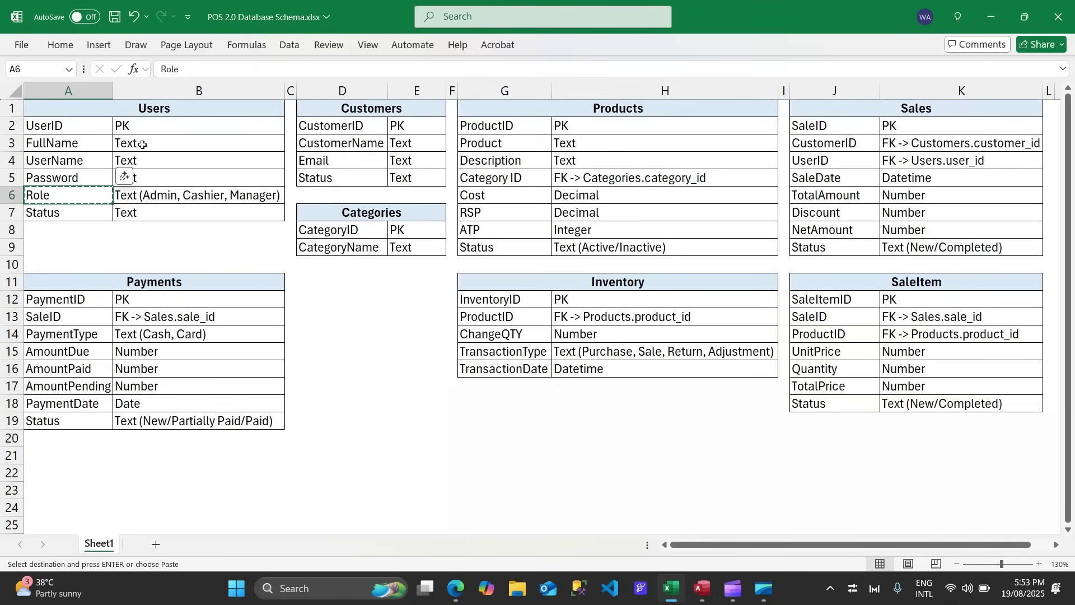
{"action": "key", "text": "Right"}
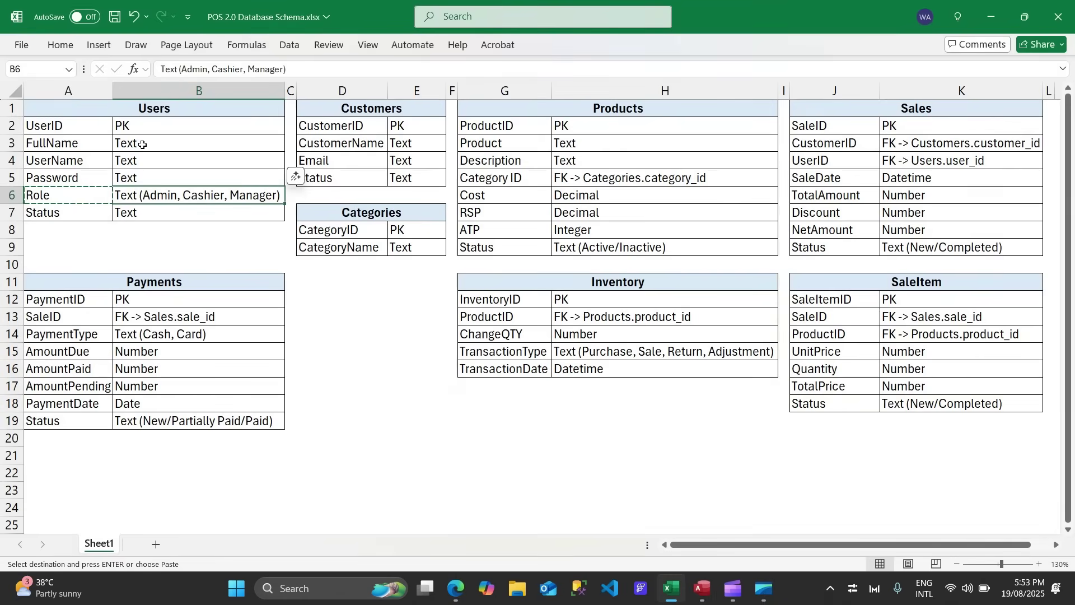
{"action": "key", "text": "alt+Tab"}
{"action": "left_click", "coordinate": [520, 212]}
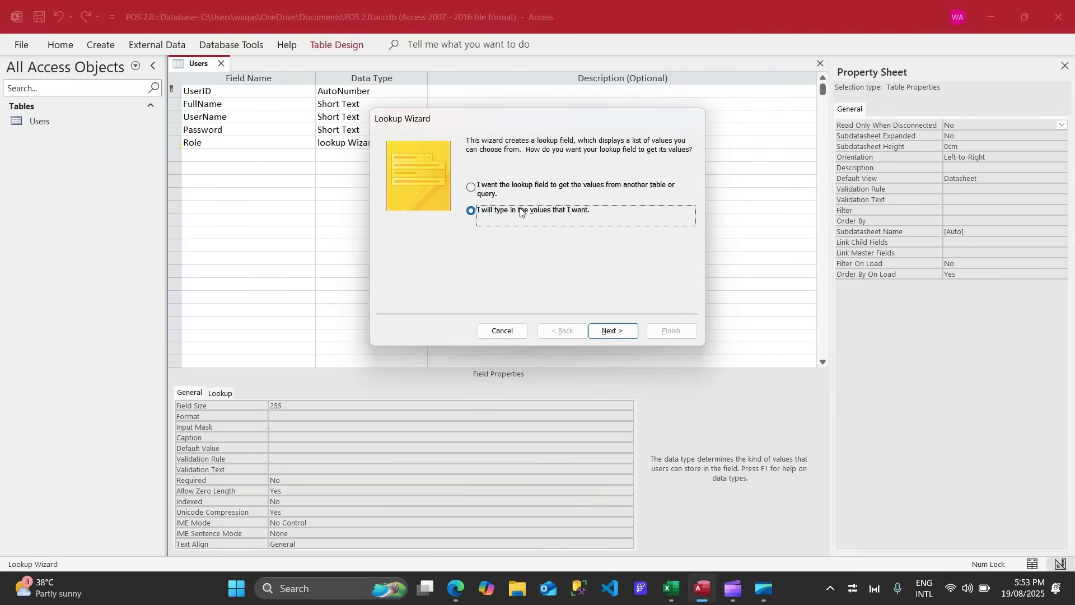
{"action": "left_click", "coordinate": [611, 331]}
Enter Admin, Cashier and Manager as the Role lookup values and finish the wizard
{"action": "left_click", "coordinate": [424, 222]}
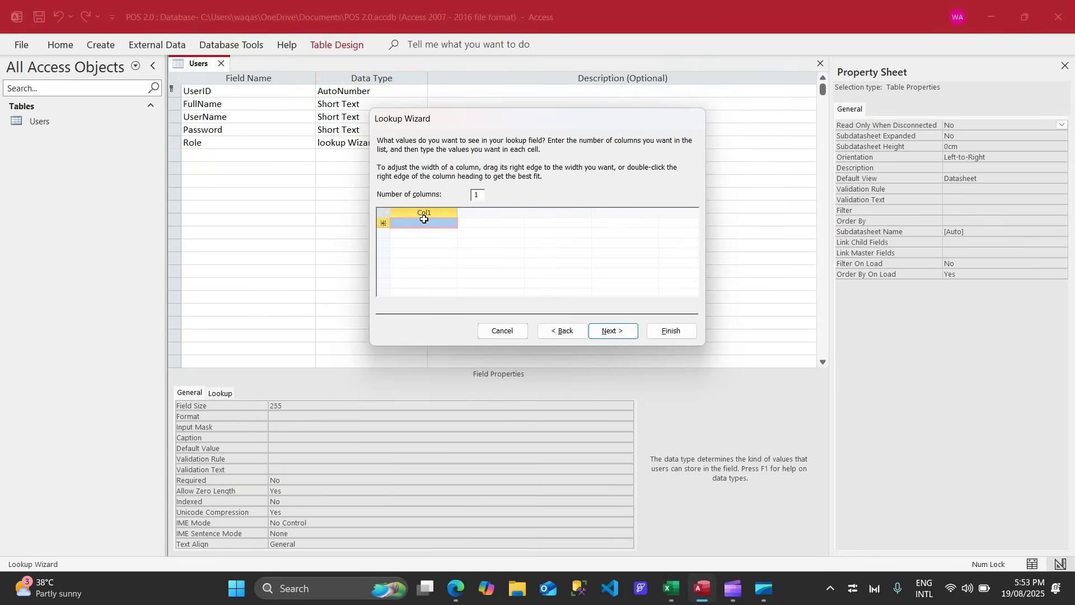
{"action": "type", "text": "Admin"}
{"action": "key", "text": "Return"}
{"action": "type", "text": "Cashier"}
{"action": "key", "text": "Return"}
{"action": "type", "text": "Manager"}
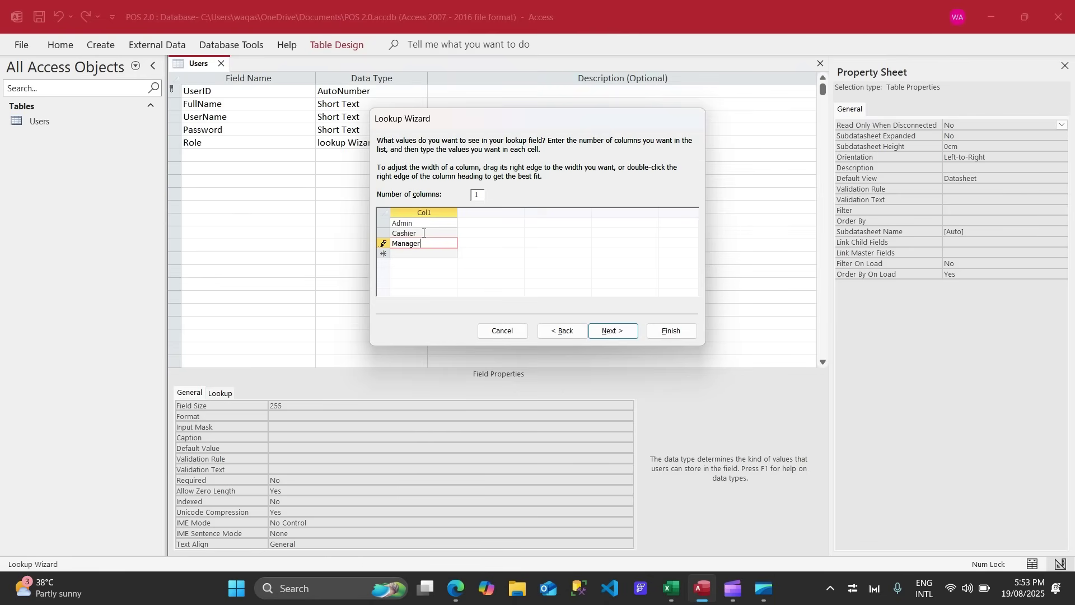
{"action": "left_click", "coordinate": [611, 330]}
{"action": "left_click", "coordinate": [483, 190]}
{"action": "left_click", "coordinate": [671, 330]}
Add a Status field as Short Text below Role, copying the name from the Excel schema
{"action": "left_click", "coordinate": [203, 157]}
{"action": "key", "text": "alt+Tab"}
{"action": "key", "text": "Down"}
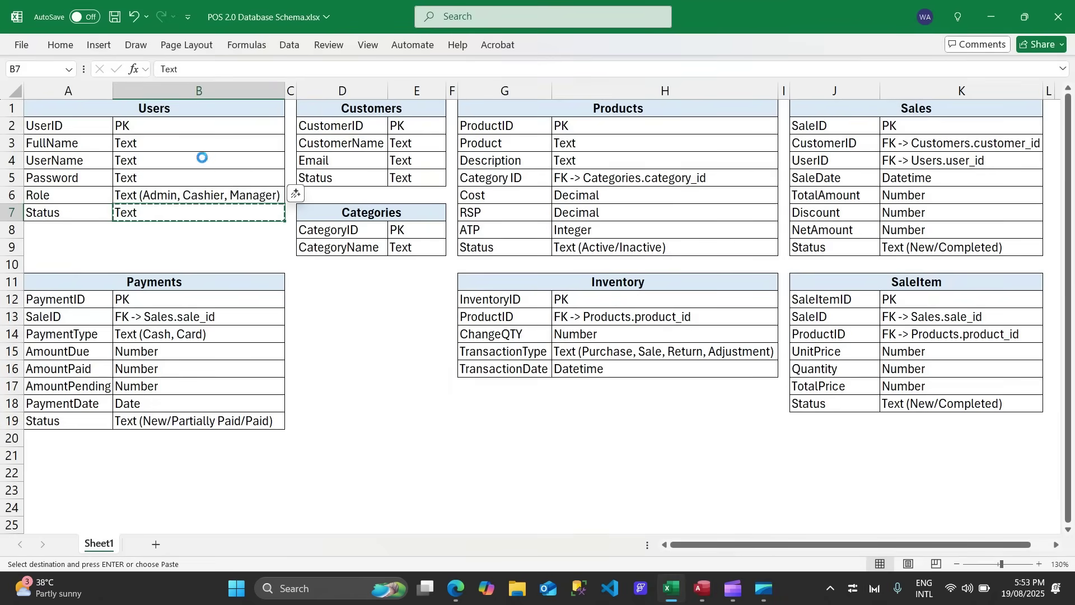
{"action": "key", "text": "Left"}
{"action": "key", "text": "shift+Right"}
{"action": "key", "text": "ctrl+c"}
{"action": "key", "text": "alt+Tab"}
{"action": "key", "text": "ctrl+v"}
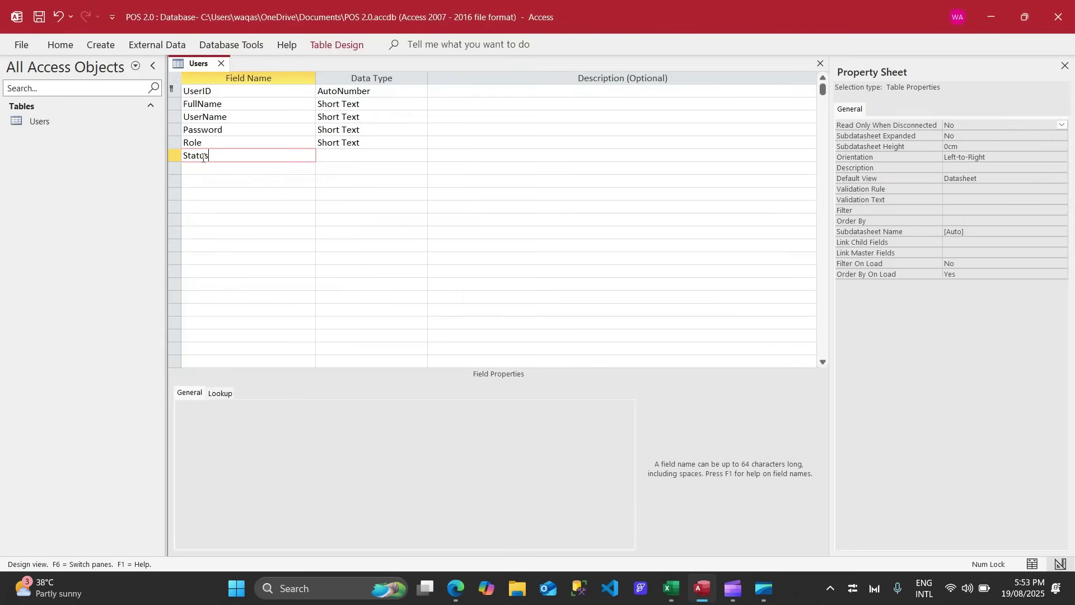
{"action": "key", "text": "Tab"}
Set the Status field's size to 25 characters
{"action": "left_click", "coordinate": [293, 404]}
{"action": "key", "text": "BackSpace"}
{"action": "key", "text": "Return"}
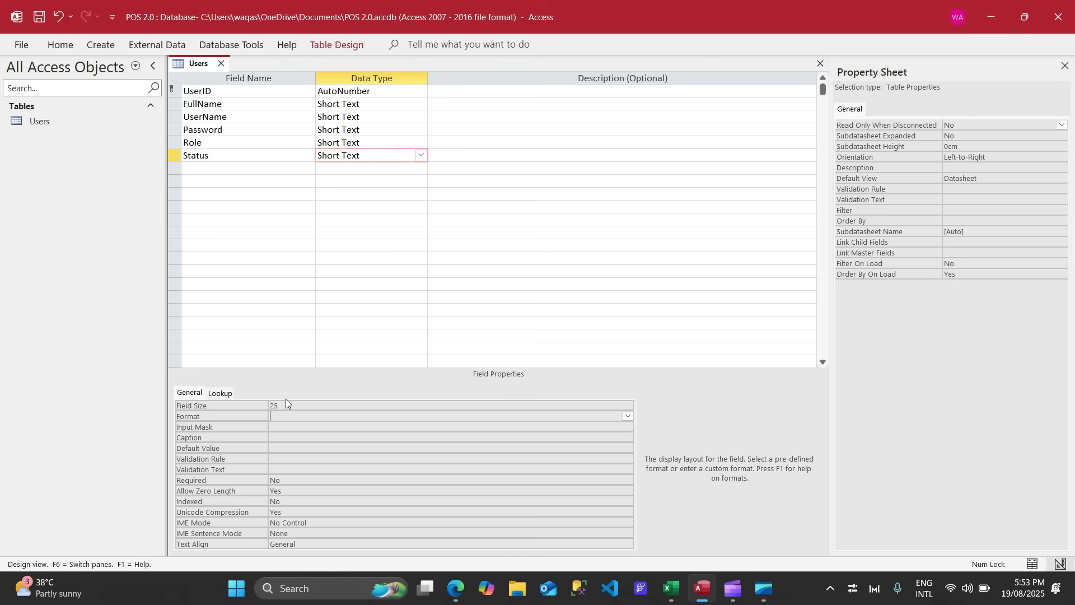
Set the Role field's size to 100 characters
{"action": "left_click", "coordinate": [370, 141]}
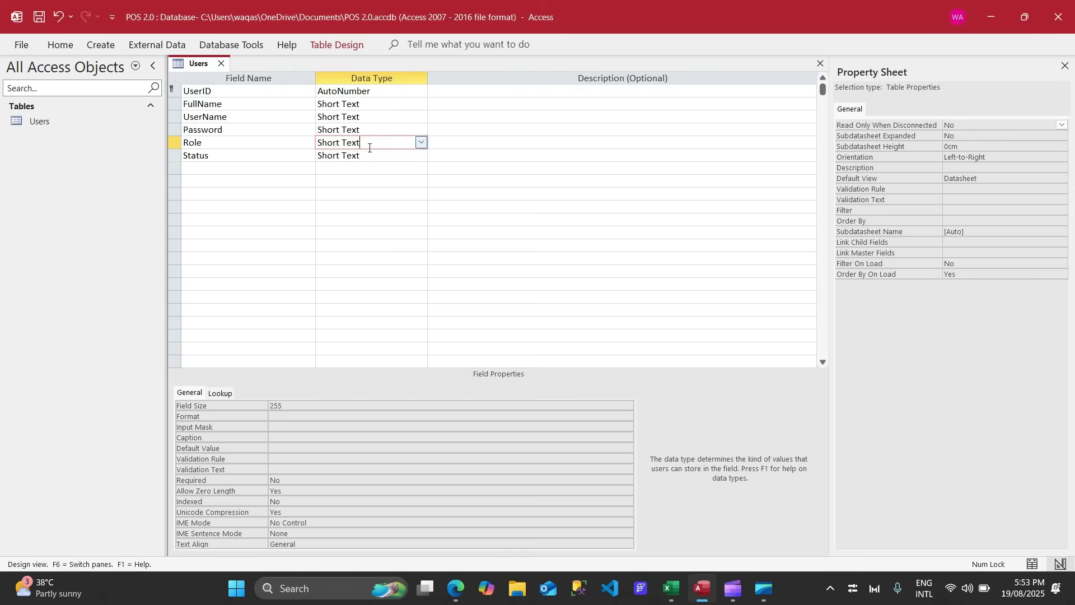
{"action": "left_click_drag", "start_coordinate": [284, 405], "coordinate": [231, 405]}
{"action": "type", "text": "100"}
{"action": "key", "text": "Return"}
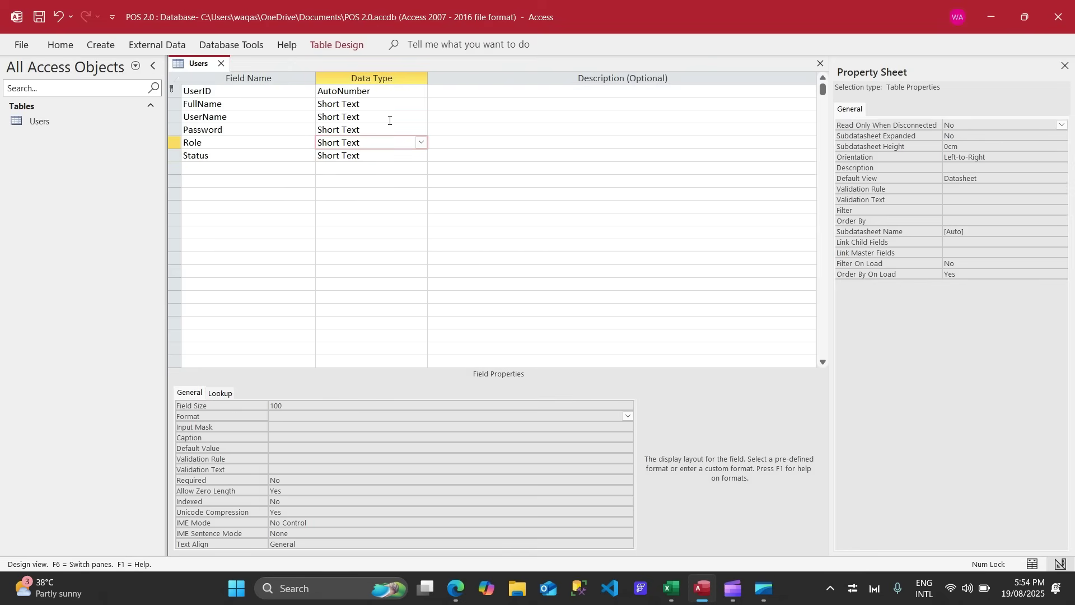
Set the Password field's size to 25 characters
{"action": "left_click", "coordinate": [385, 131]}
{"action": "key", "text": "F6"}
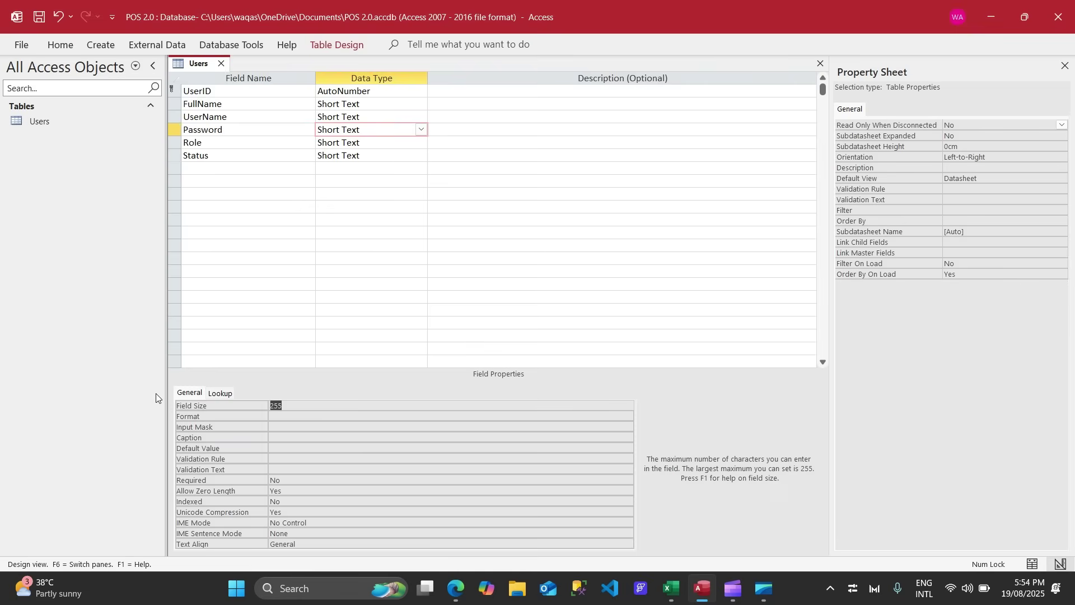
{"action": "key", "text": "F2"}
{"action": "key", "text": "BackSpace"}
{"action": "key", "text": "Return"}
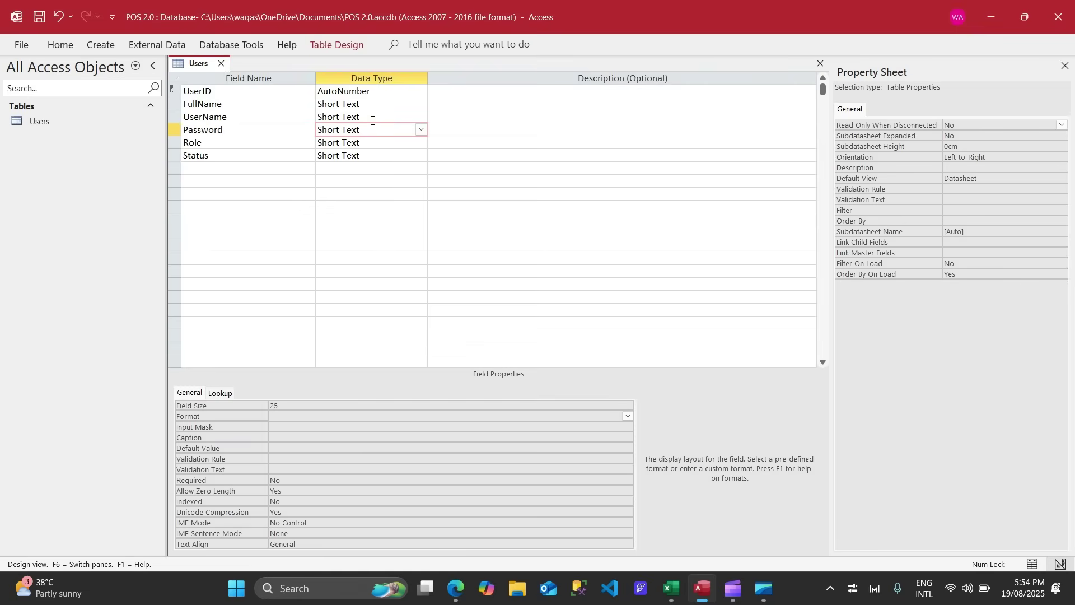
Save the Users table design and switch the table to Datasheet View
{"action": "key", "text": "ctrl+s"}
{"action": "right_click", "coordinate": [191, 66]}
{"action": "left_click", "coordinate": [259, 162]}
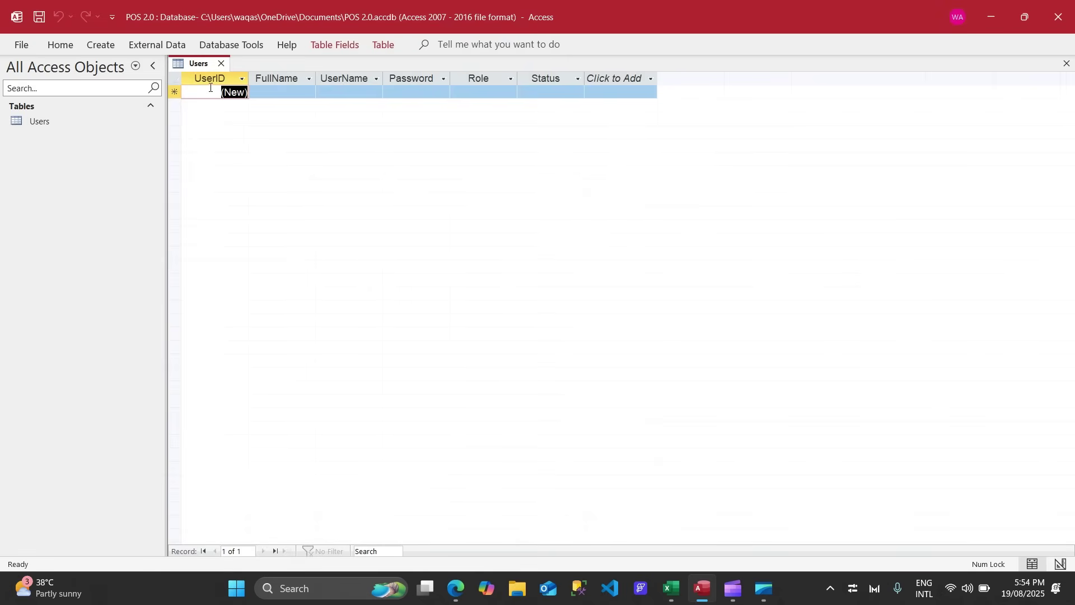
Change the Users datasheet font to Calibri
{"action": "left_click", "coordinate": [60, 44]}
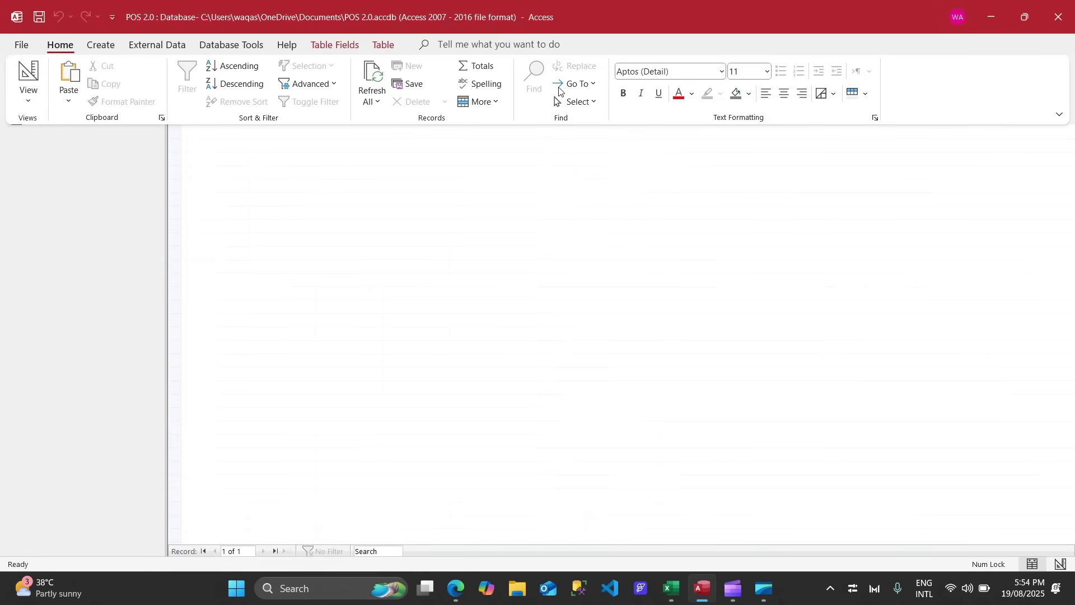
{"action": "left_click", "coordinate": [721, 71]}
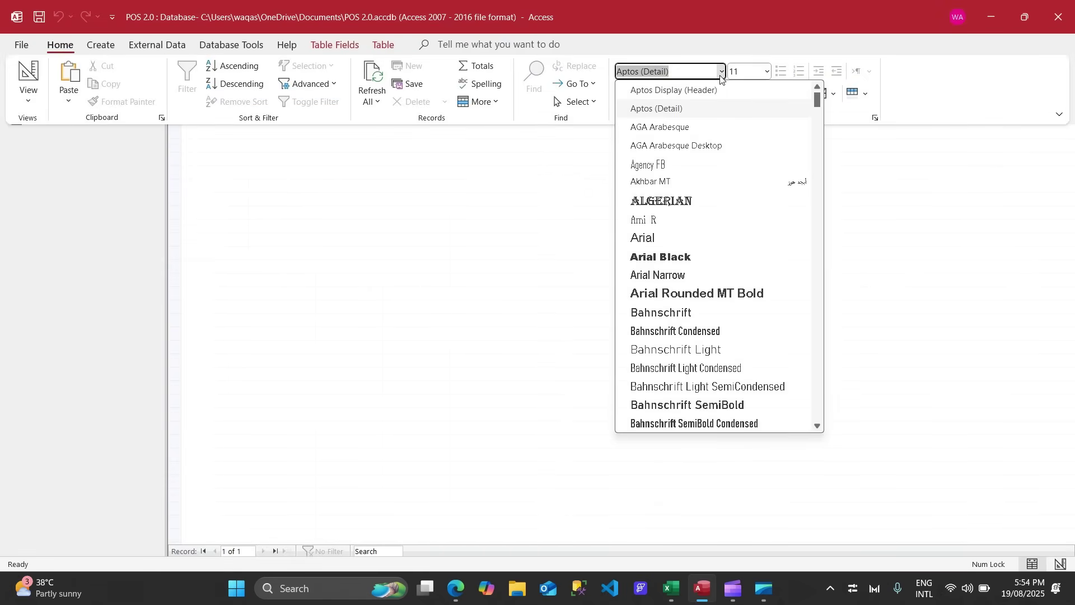
{"action": "type", "text": "Ca"}
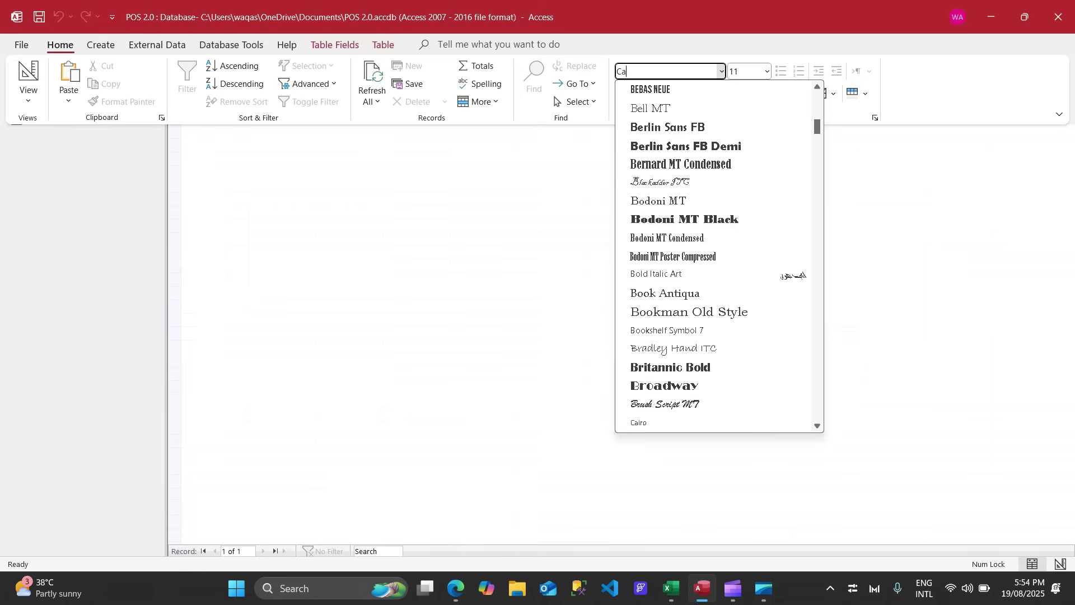
{"action": "type", "text": "klibri"}
{"action": "key", "text": "Return"}
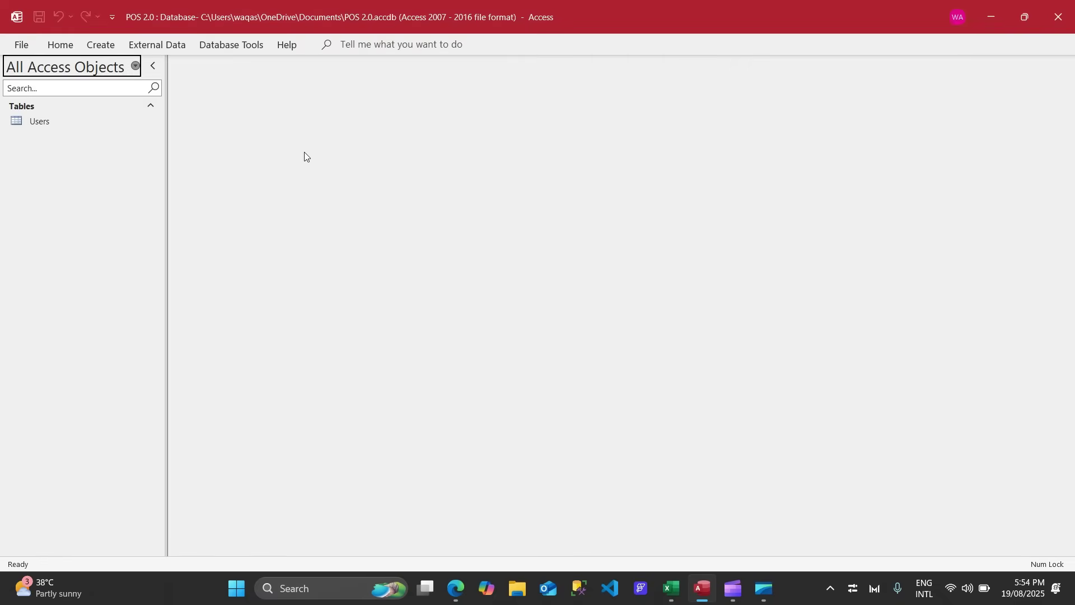
Switch to the Excel schema and copy the Customers table title, returning to the Access database
{"action": "key", "text": "alt+Tab"}
{"action": "left_click", "coordinate": [71, 107]}
{"action": "key", "text": "Escape"}
{"action": "left_click", "coordinate": [411, 106]}
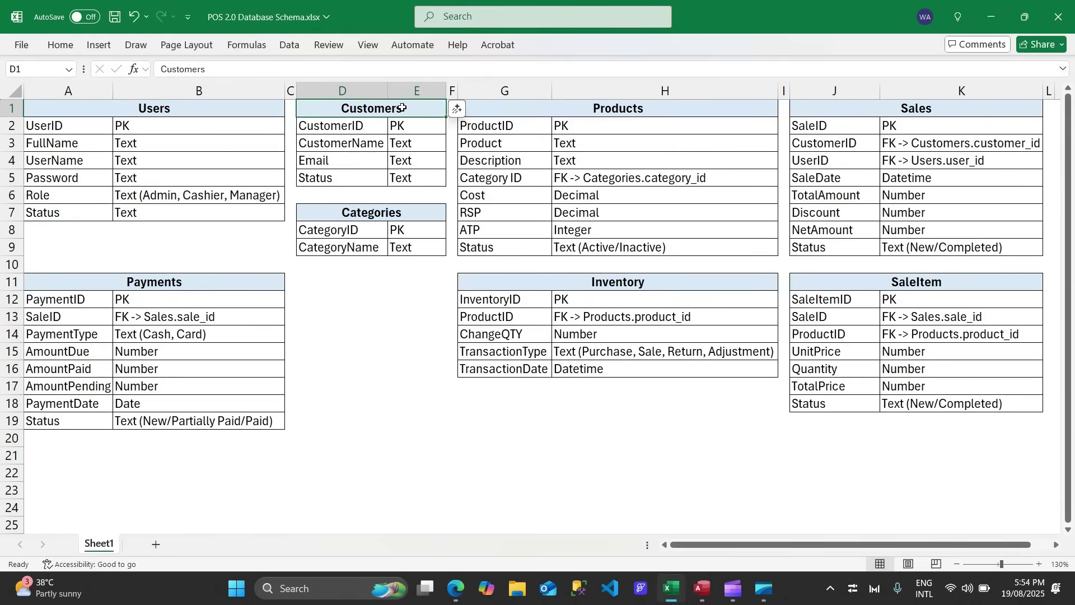
{"action": "double_click", "coordinate": [401, 107]}
{"action": "key", "text": "alt+Tab"}
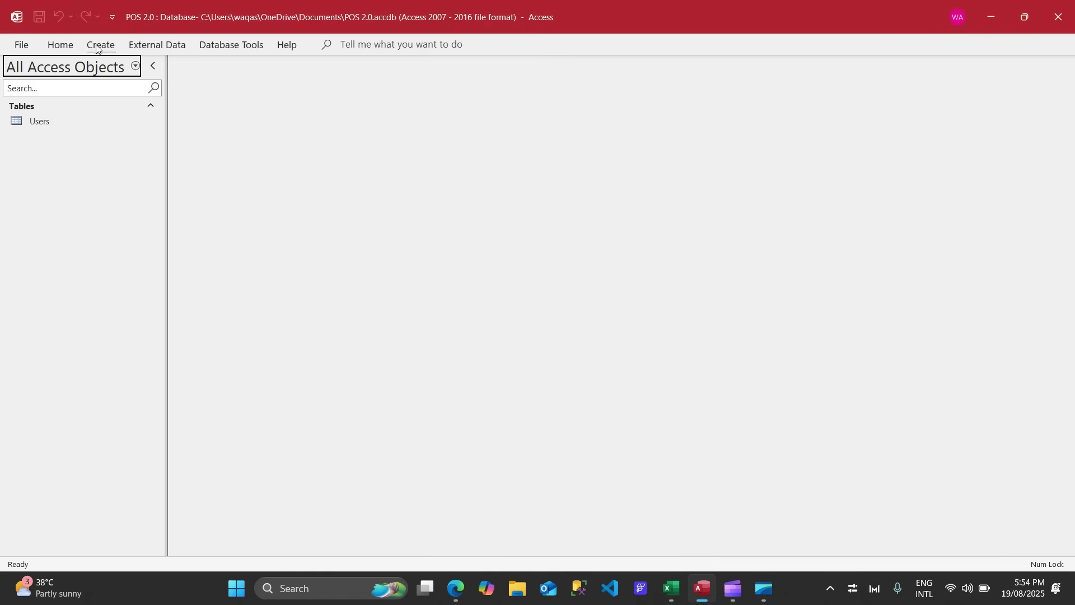
Create a new table and save it as CustomersT, opening it in Design View
{"action": "left_click", "coordinate": [100, 45]}
{"action": "left_click", "coordinate": [85, 78]}
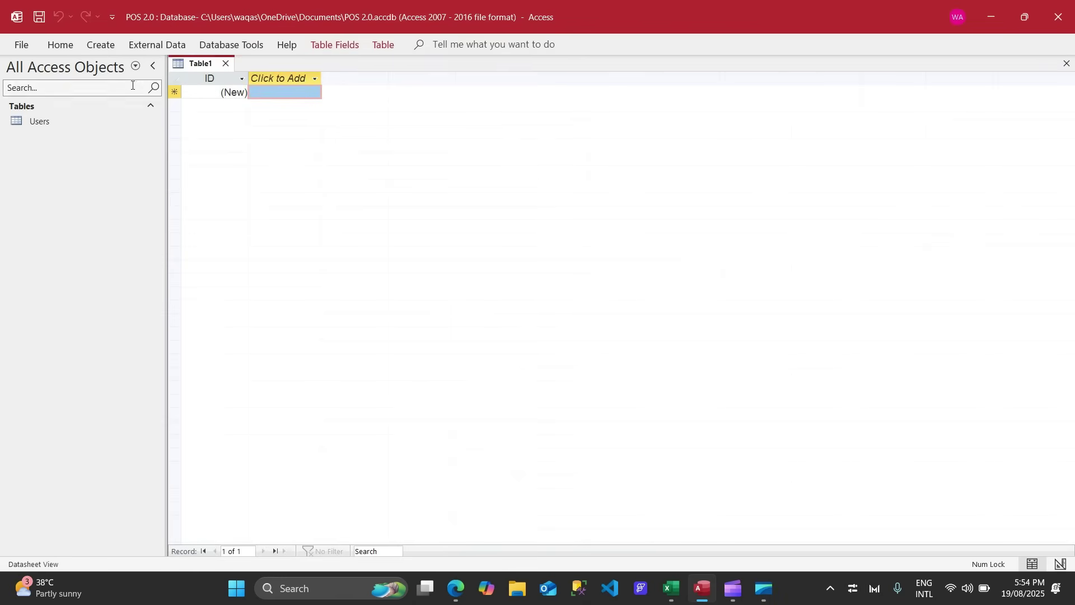
{"action": "right_click", "coordinate": [204, 66]}
{"action": "left_click", "coordinate": [238, 137]}
{"action": "key", "text": "ctrl+v"}
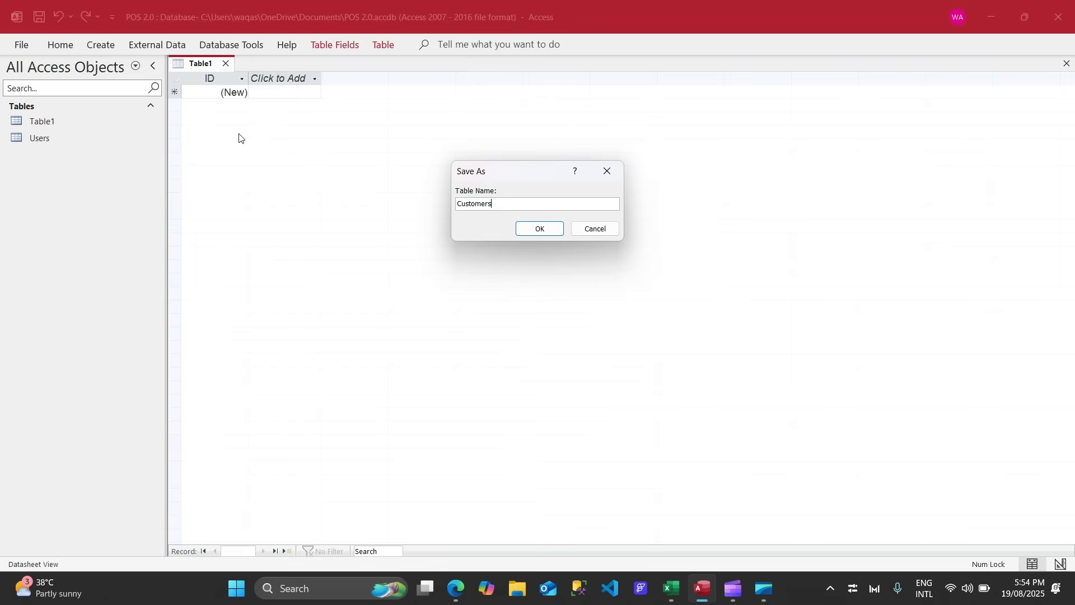
{"action": "key", "text": "Return"}
{"action": "key", "text": "Return"}
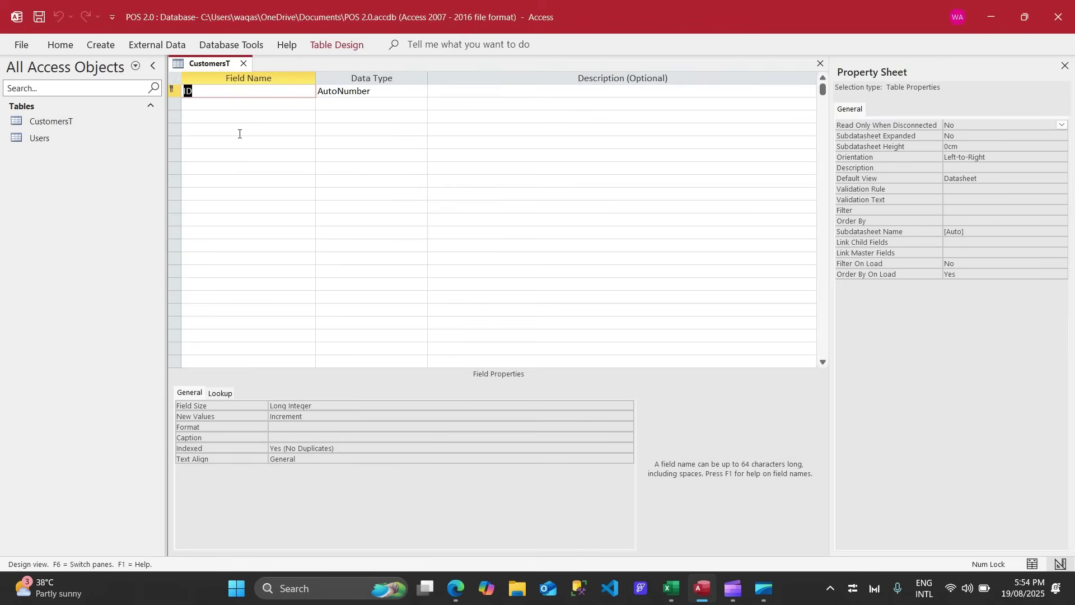
Rename the ID field of CustomersT to CustomerID, copying the name from the Excel schema
{"action": "key", "text": "alt+Tab"}
{"action": "key", "text": "Return"}
{"action": "key", "text": "ctrl+c"}
{"action": "key", "text": "alt+Tab"}
{"action": "key", "text": "ctrl+v"}
{"action": "key", "text": "Down"}
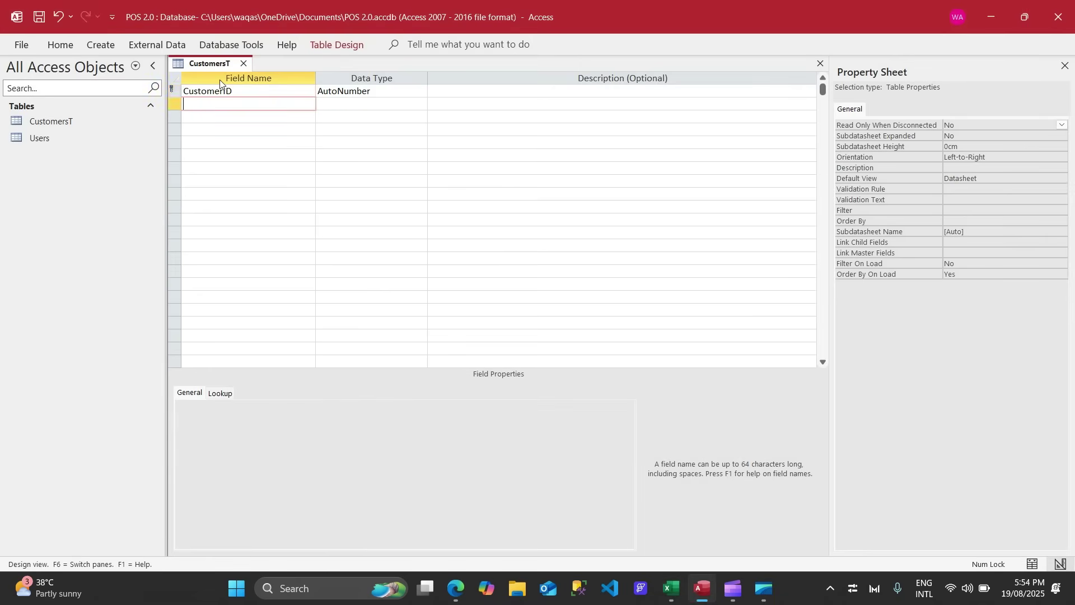
Add CustomerName and Email as Short Text fields to CustomersT, copying the names from the Excel schema
{"action": "key", "text": "alt+Tab"}
{"action": "key", "text": "Down"}
{"action": "key", "text": "ctrl+c"}
{"action": "key", "text": "alt+Tab"}
{"action": "key", "text": "ctrl+v"}
{"action": "key", "text": "Down"}
{"action": "key", "text": "alt+Tab"}
{"action": "key", "text": "Down"}
{"action": "key", "text": "ctrl+c"}
{"action": "key", "text": "alt+Tab"}
{"action": "key", "text": "ctrl+v"}
{"action": "key", "text": "Down"}
Add the Status field to CustomersT from the Excel schema, and save and close the table
{"action": "key", "text": "alt+Tab"}
{"action": "key", "text": "Down"}
{"action": "key", "text": "ctrl+c"}
{"action": "key", "text": "alt+Tab"}
{"action": "key", "text": "ctrl+v"}
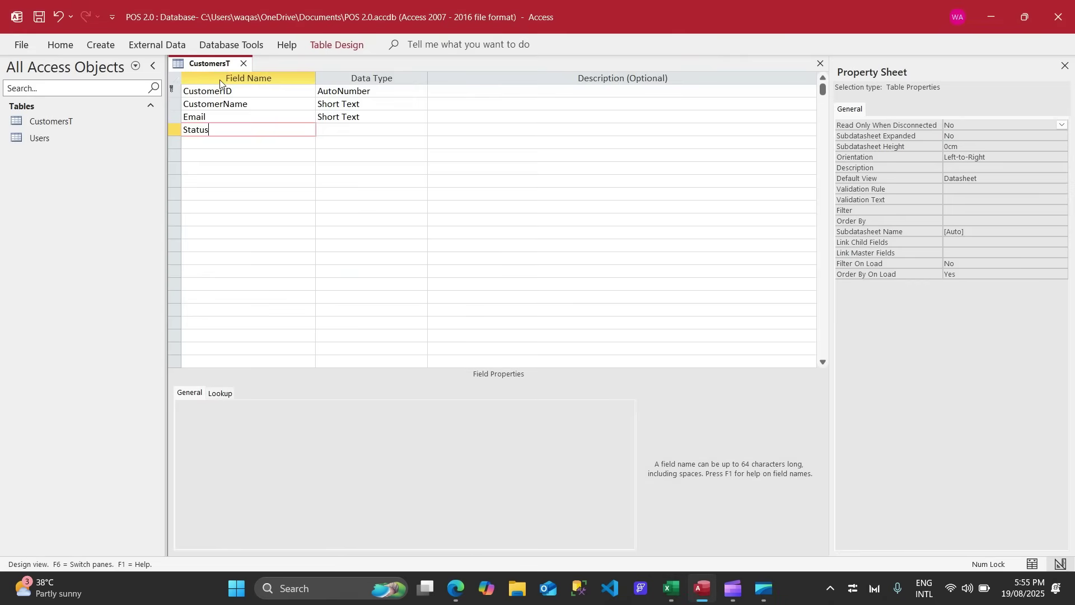
{"action": "key", "text": "Tab"}
{"action": "left_click", "coordinate": [289, 403]}
{"action": "key", "text": "Return"}
{"action": "left_click", "coordinate": [243, 64]}
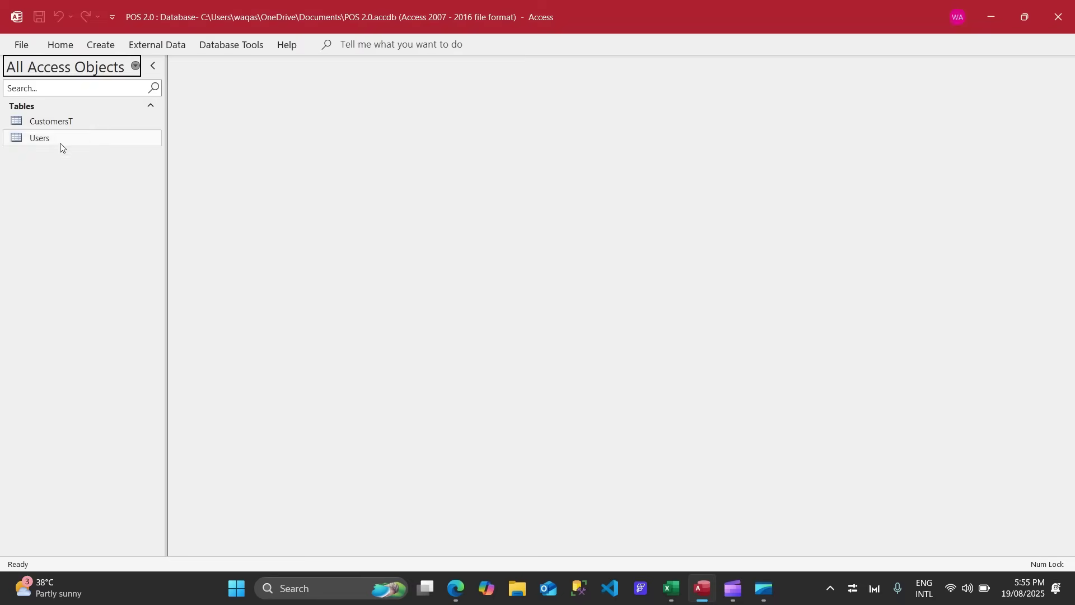
Rename the Users table to UsersT, and open it to check its fields before closing it
{"action": "right_click", "coordinate": [56, 140]}
{"action": "left_click", "coordinate": [124, 239]}
{"action": "left_click", "coordinate": [80, 137]}
{"action": "type", "text": "T"}
{"action": "key", "text": "Return"}
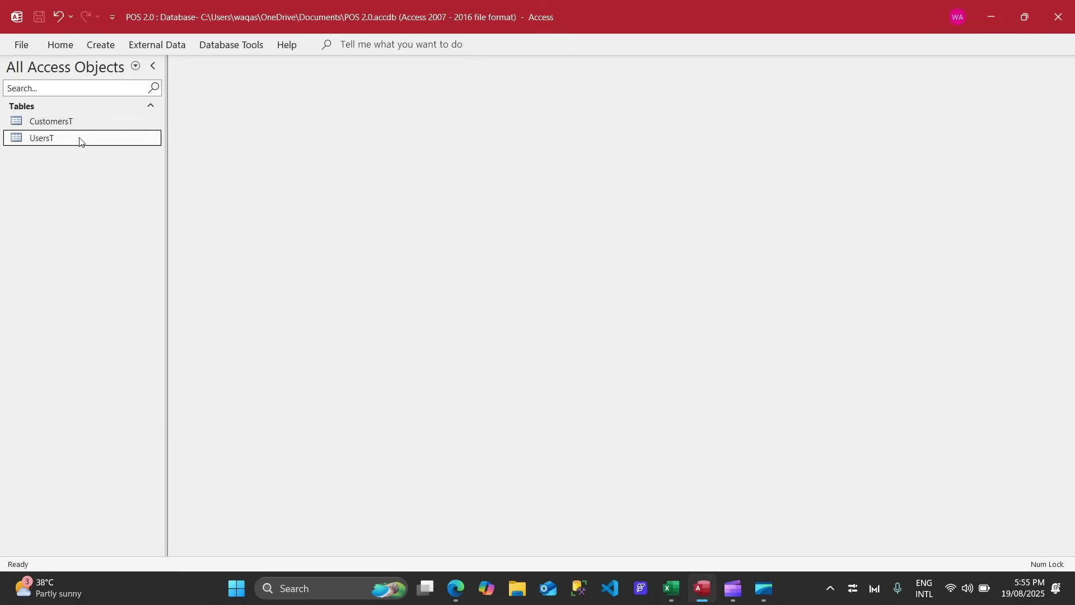
{"action": "double_click", "coordinate": [80, 138]}
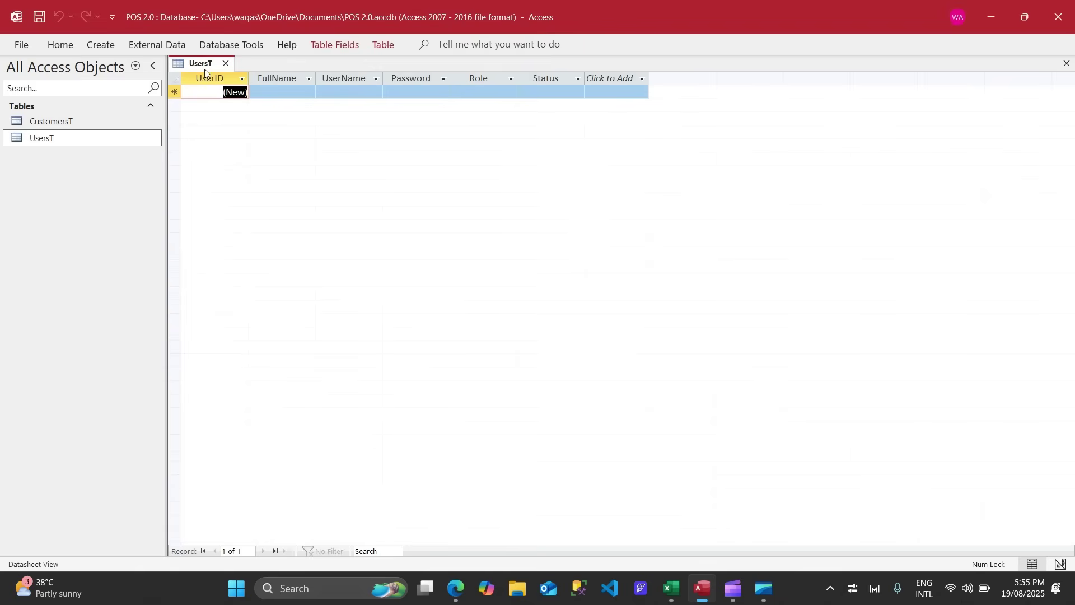
{"action": "left_click", "coordinate": [225, 64]}
Switch to the Excel schema and copy the Categories table title, returning to Access
{"action": "key", "text": "alt+Tab"}
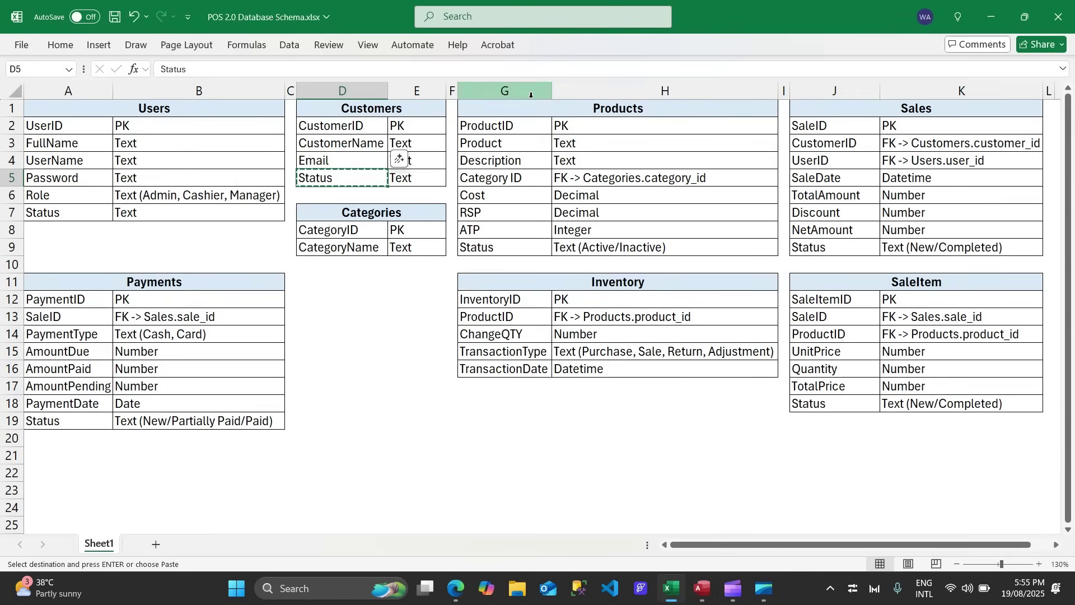
{"action": "left_click", "coordinate": [372, 213]}
{"action": "double_click", "coordinate": [372, 213]}
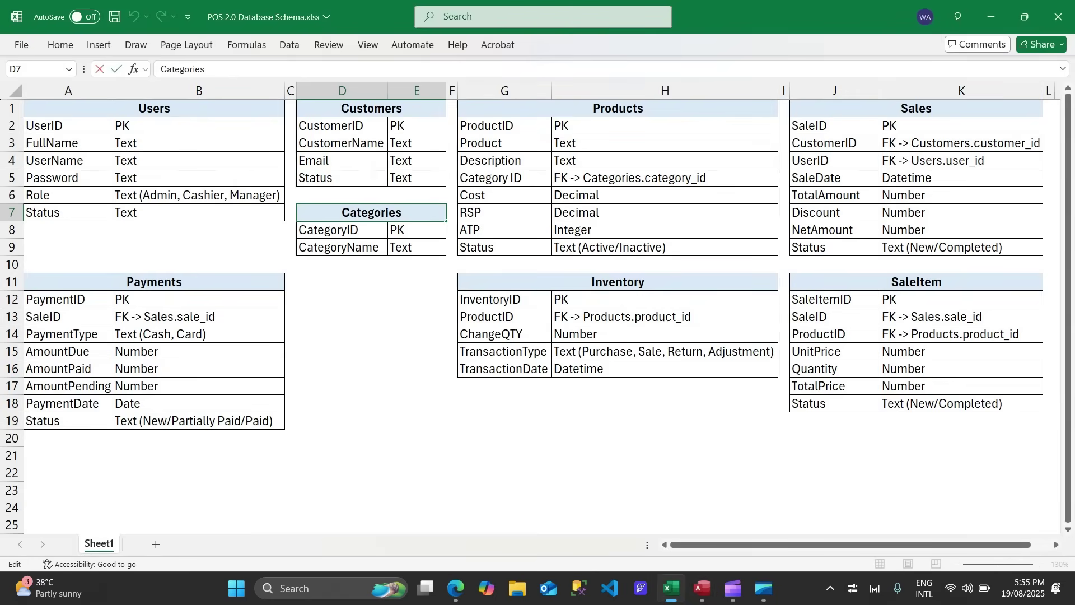
{"action": "double_click", "coordinate": [372, 212]}
{"action": "key", "text": "alt+Tab"}
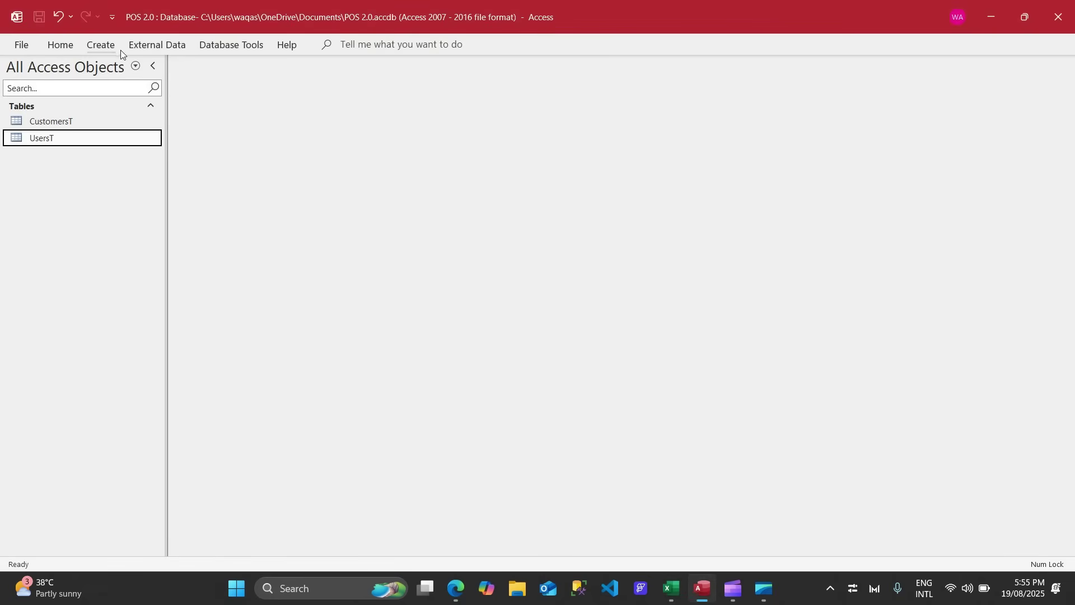
Create a new table and save it as CategoriesT, opening it in Design View
{"action": "left_click", "coordinate": [103, 51]}
{"action": "left_click", "coordinate": [84, 79]}
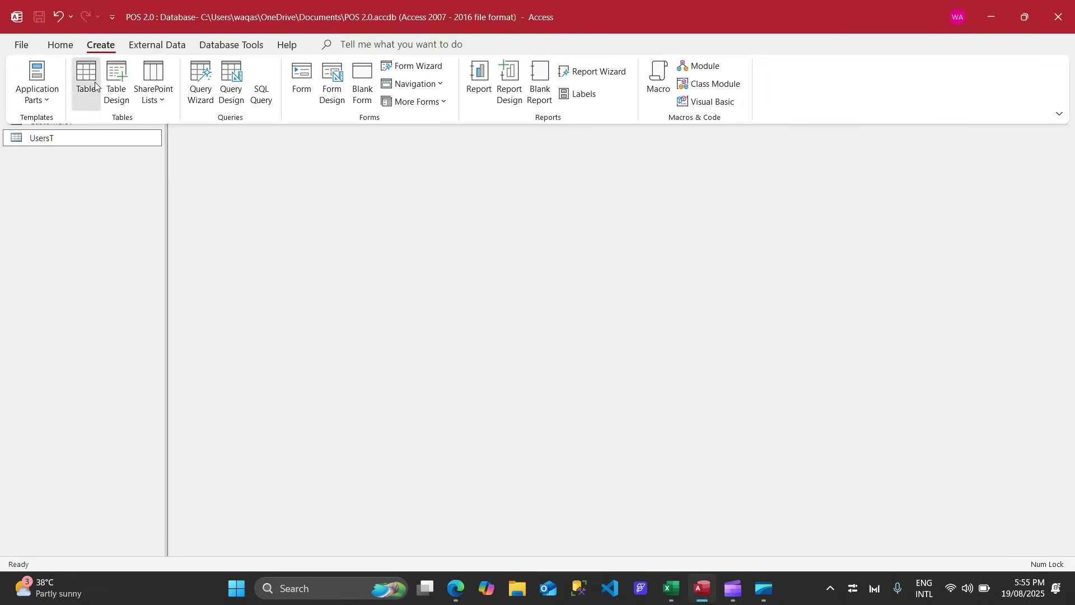
{"action": "right_click", "coordinate": [202, 63]}
{"action": "left_click", "coordinate": [232, 140]}
{"action": "key", "text": "ctrl+v"}
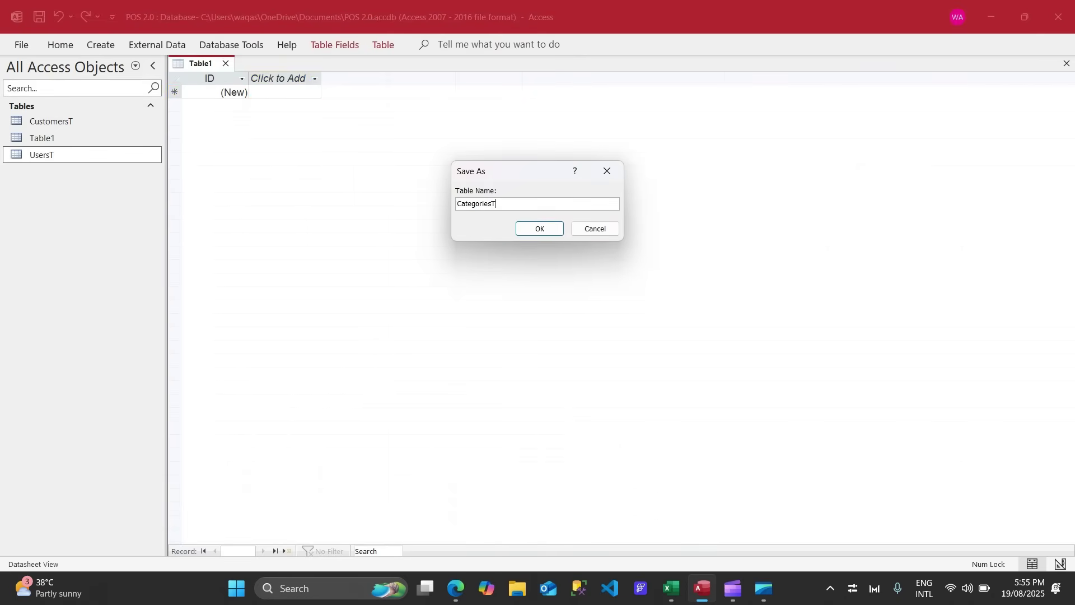
{"action": "key", "text": "Return"}
Rename the ID field of CategoriesT to CategoryID, copying the name from the Excel schema
{"action": "key", "text": "alt+Tab"}
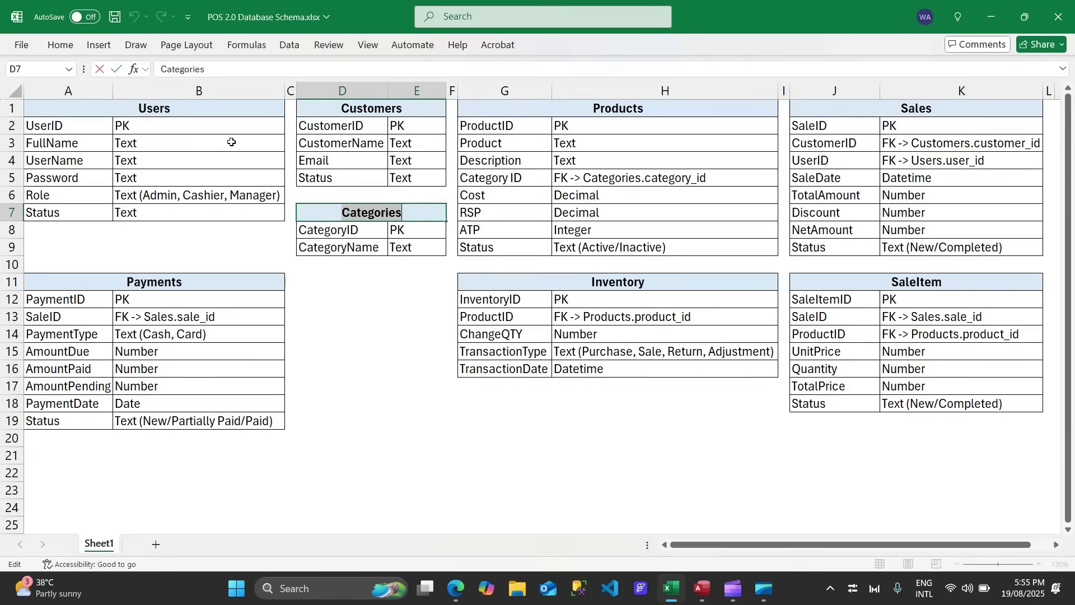
{"action": "key", "text": "Return"}
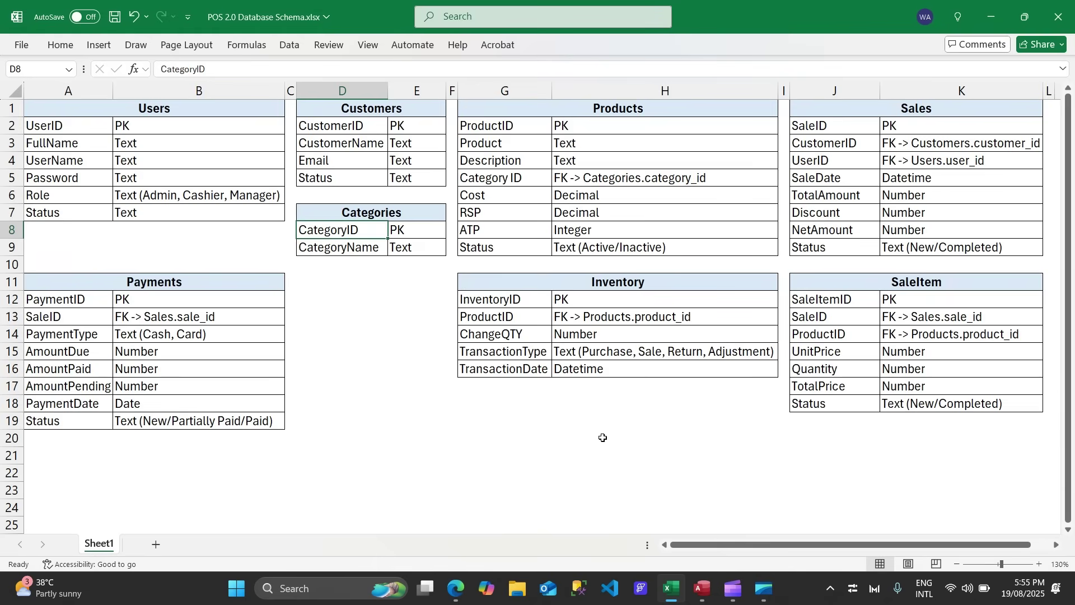
{"action": "key", "text": "ctrl+c"}
{"action": "key", "text": "alt+Tab"}
{"action": "key", "text": "ctrl+v"}
{"action": "key", "text": "Down"}
Add CategoryName as a Short Text field to CategoriesT, copying the name from the Excel schema
{"action": "key", "text": "alt+Tab"}
{"action": "key", "text": "Down"}
{"action": "key", "text": "ctrl+c"}
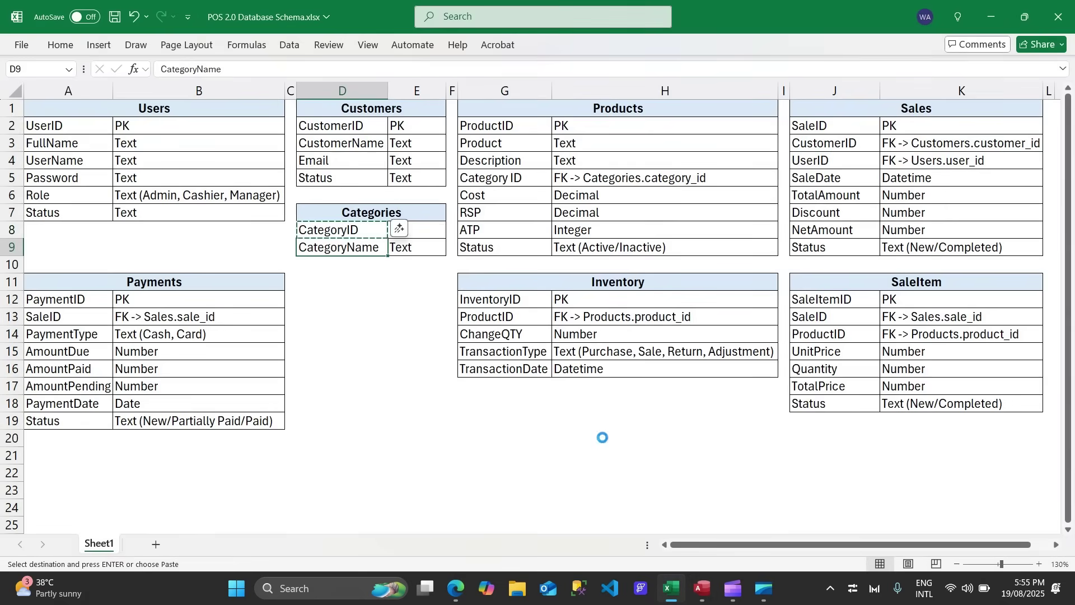
{"action": "key", "text": "alt+Tab"}
{"action": "key", "text": "ctrl+v"}
{"action": "key", "text": "Tab"}
{"action": "key", "text": "Down"}
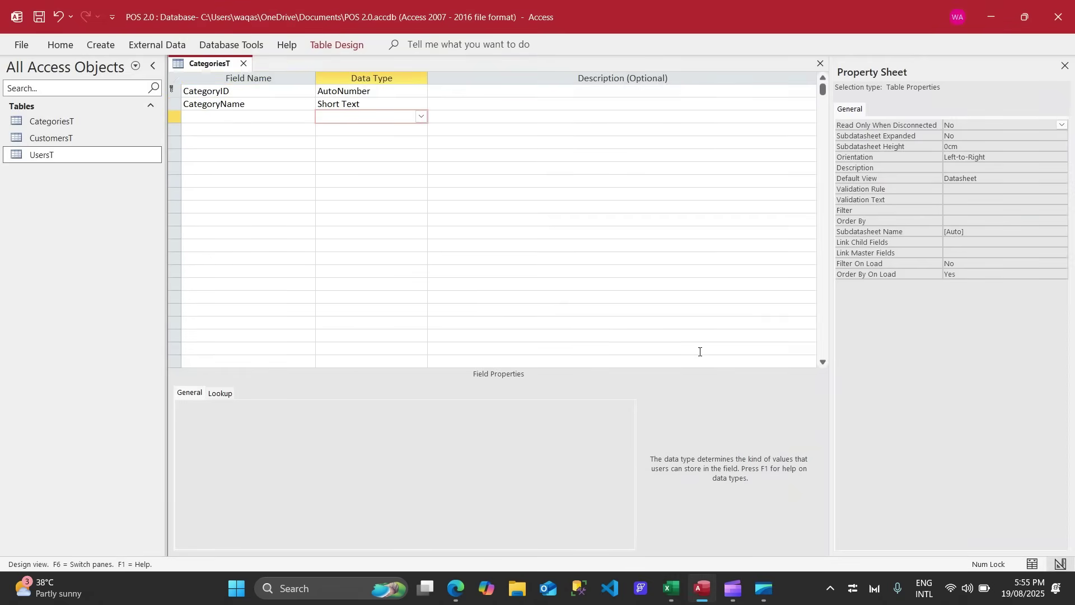
Save the CategoriesT table design and close the table
{"action": "right_click", "coordinate": [205, 63]}
{"action": "left_click", "coordinate": [227, 75]}
{"action": "left_click", "coordinate": [244, 63]}
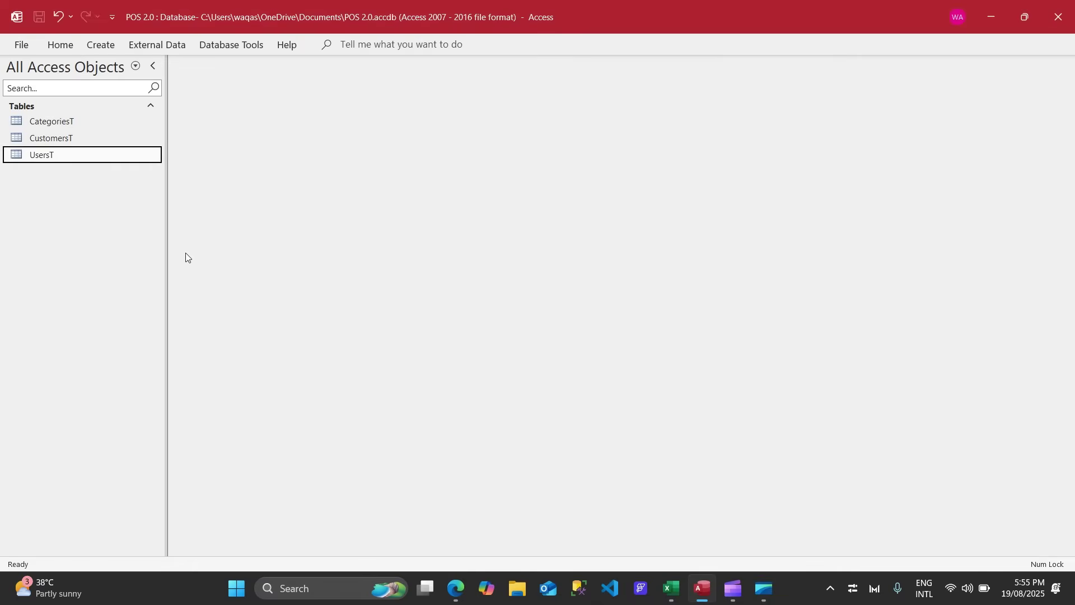
Switch to the Excel schema and copy the Products table title, returning to Access
{"action": "key", "text": "alt+Tab"}
{"action": "left_click", "coordinate": [530, 112]}
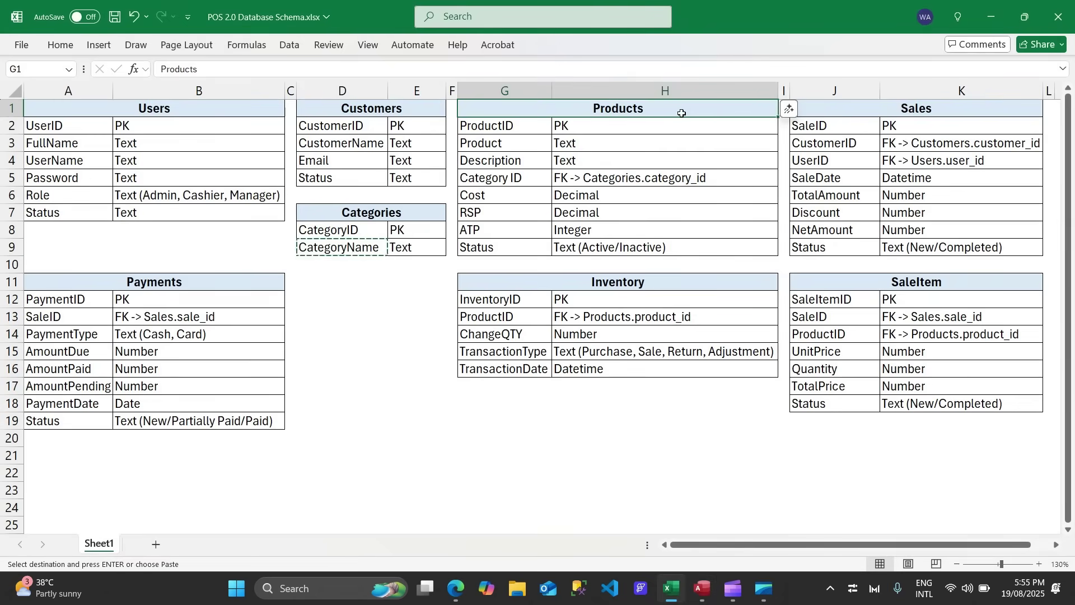
{"action": "key", "text": "ctrl+c"}
{"action": "key", "text": "alt+Tab"}
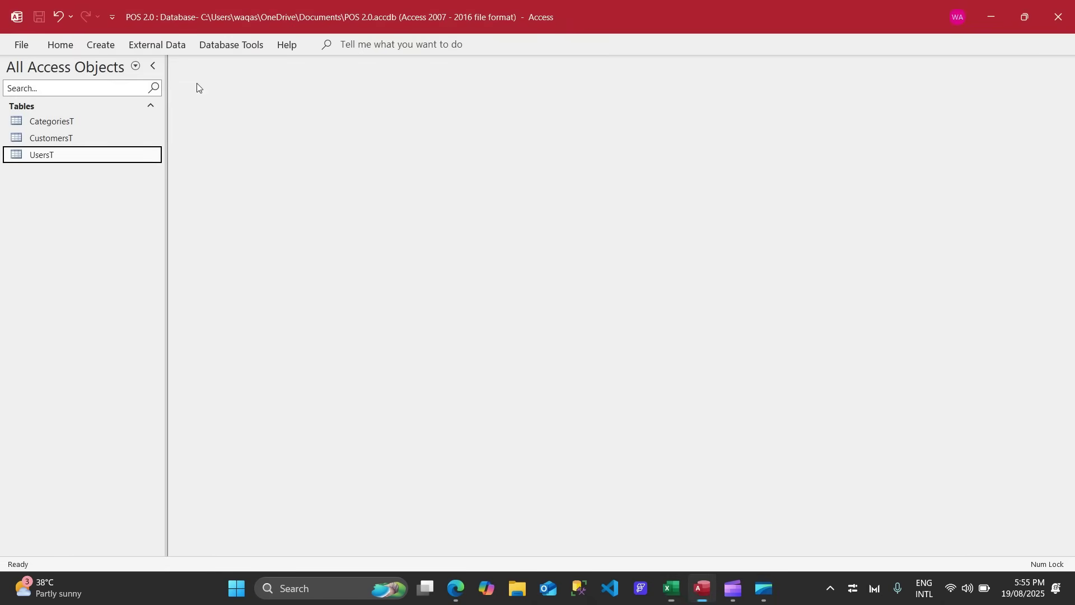
Create a new table and save it as ProductsT, opening it in Design View
{"action": "left_click", "coordinate": [101, 45]}
{"action": "left_click", "coordinate": [87, 76]}
{"action": "right_click", "coordinate": [202, 63]}
{"action": "left_click", "coordinate": [244, 138]}
{"action": "key", "text": "ctrl+v"}
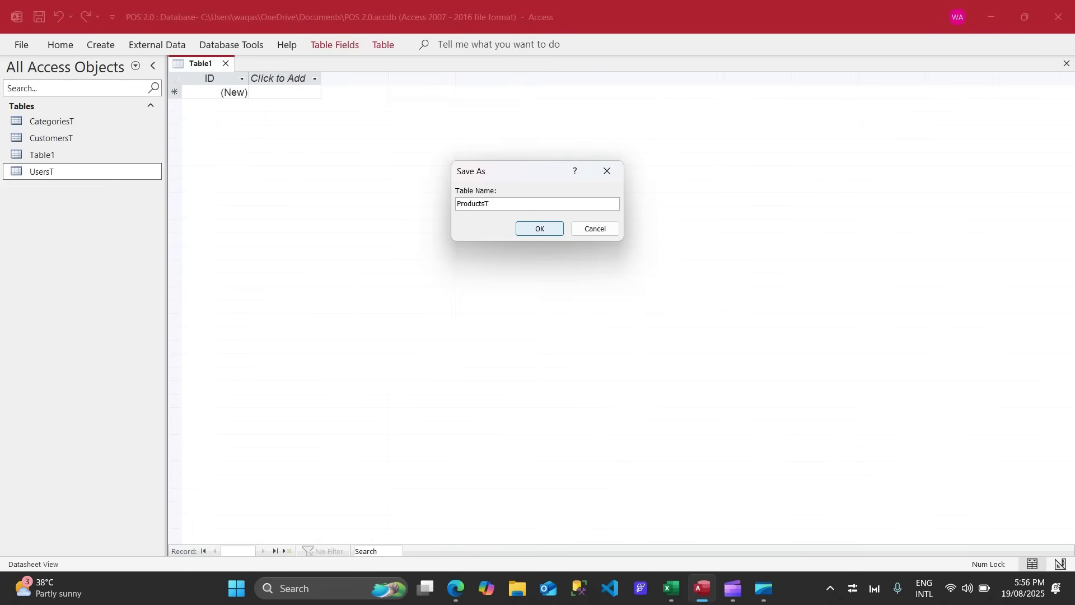
{"action": "left_click", "coordinate": [539, 228]}
Rename the ID field of ProductsT to ProductID, copying the name from the Excel schema
{"action": "key", "text": "alt+Tab"}
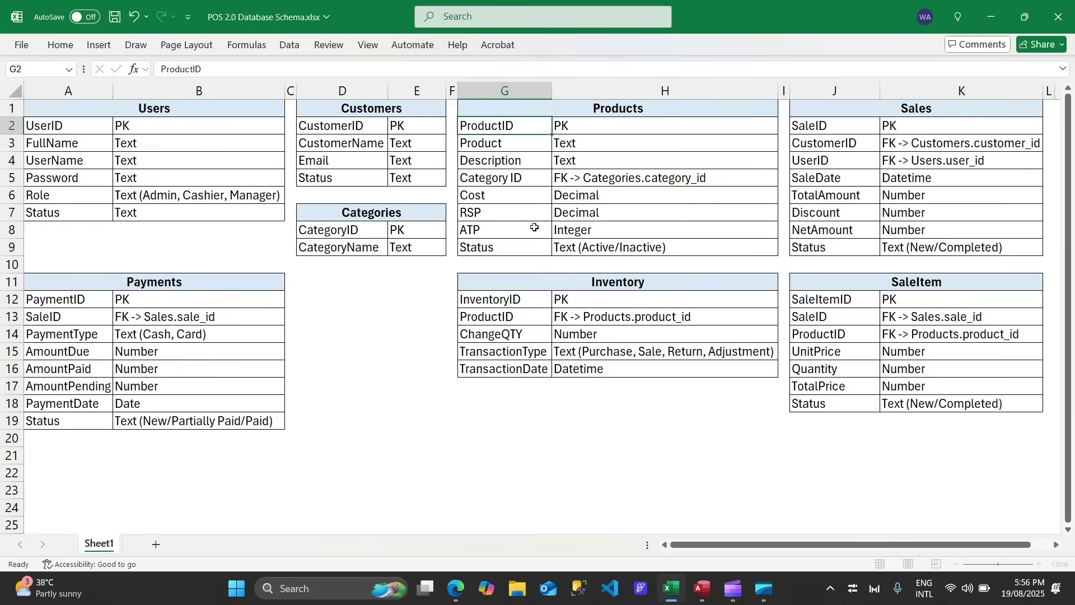
{"action": "key", "text": "ctrl+c"}
{"action": "key", "text": "alt+Tab"}
{"action": "key", "text": "ctrl+v"}
{"action": "key", "text": "Down"}
Add Product and Description as Short Text fields to ProductsT, copying the names from the Excel schema
{"action": "key", "text": "alt+Tab"}
{"action": "key", "text": "Down"}
{"action": "key", "text": "ctrl+c"}
{"action": "key", "text": "alt+Tab"}
{"action": "key", "text": "ctrl+v"}
{"action": "key", "text": "Down"}
{"action": "key", "text": "alt+Tab"}
{"action": "key", "text": "Down"}
{"action": "key", "text": "ctrl+c"}
{"action": "key", "text": "alt+Tab"}
{"action": "key", "text": "ctrl+v"}
{"action": "key", "text": "Down"}
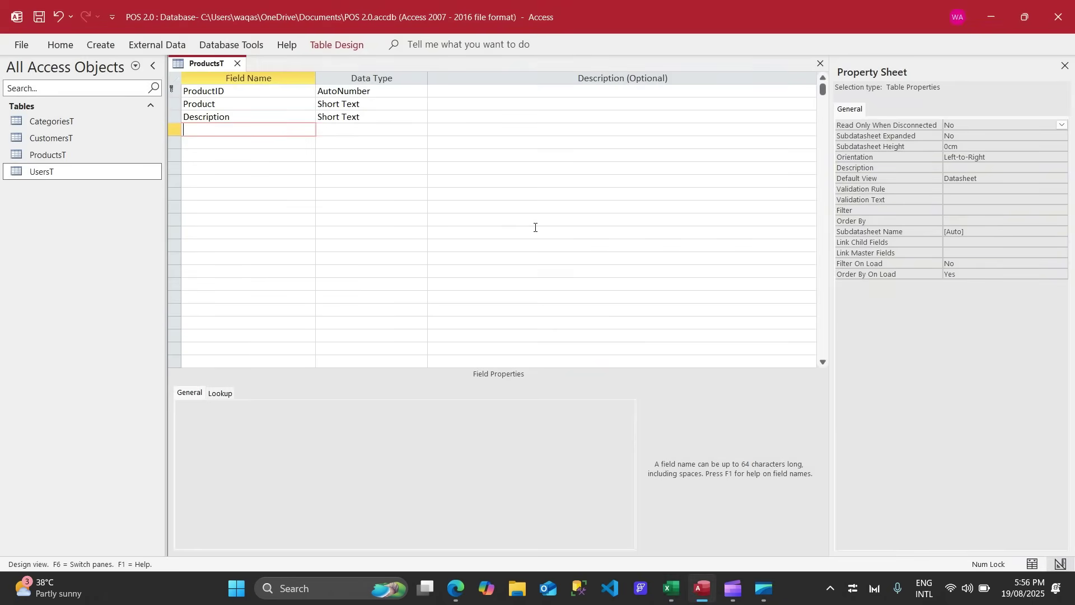
In the Excel schema's Products table, remove the space from "Category ID" so it reads CategoryID
{"action": "key", "text": "alt+Tab"}
{"action": "key", "text": "Down"}
{"action": "key", "text": "ctrl+c"}
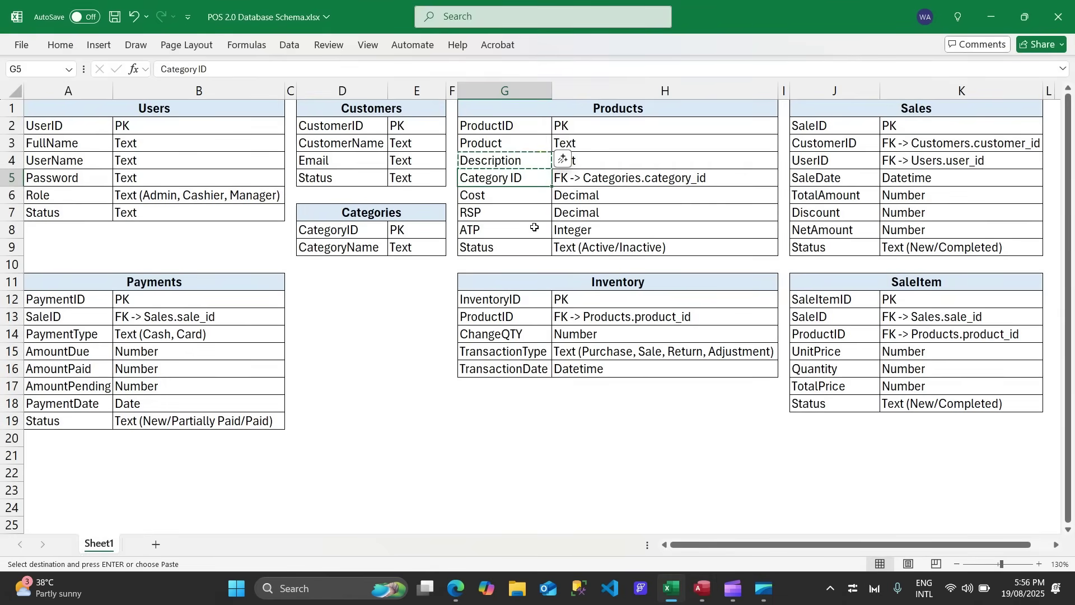
{"action": "key", "text": "ctrl+c"}
{"action": "key", "text": "Escape"}
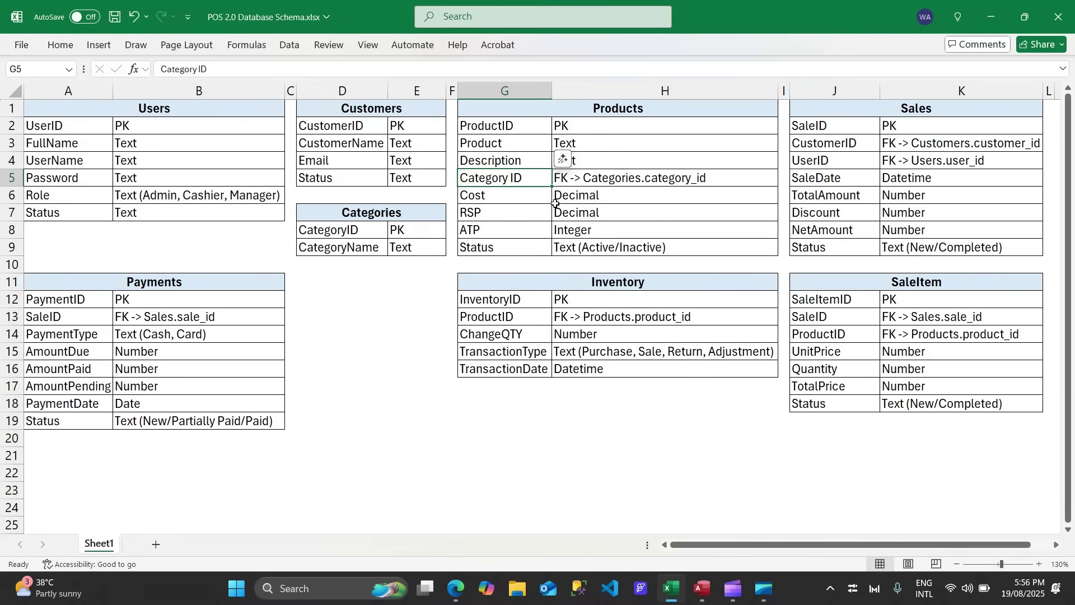
{"action": "left_click", "coordinate": [510, 245]}
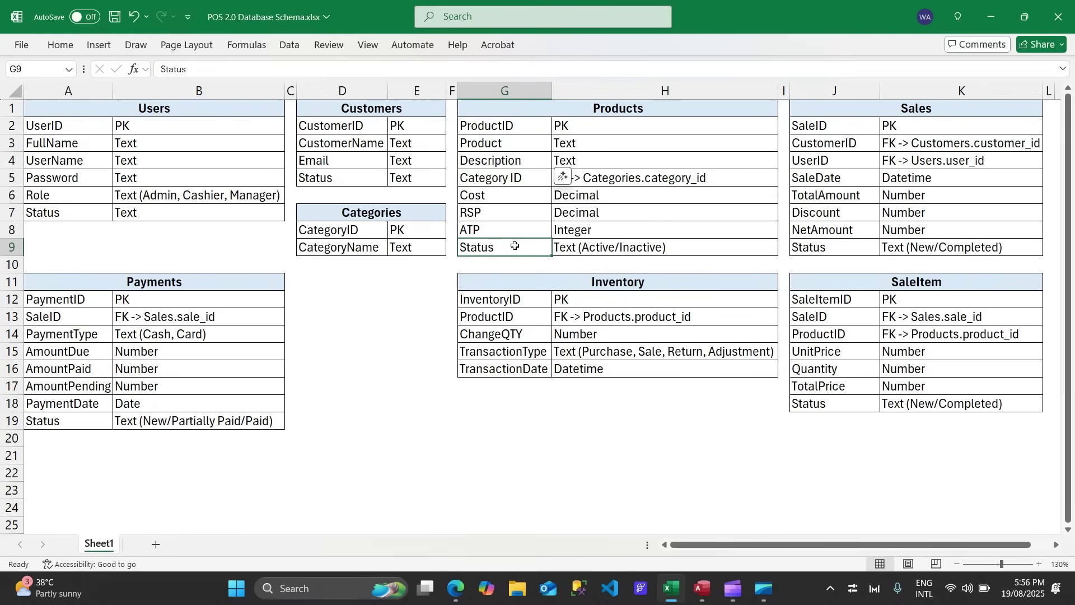
{"action": "double_click", "coordinate": [514, 178]}
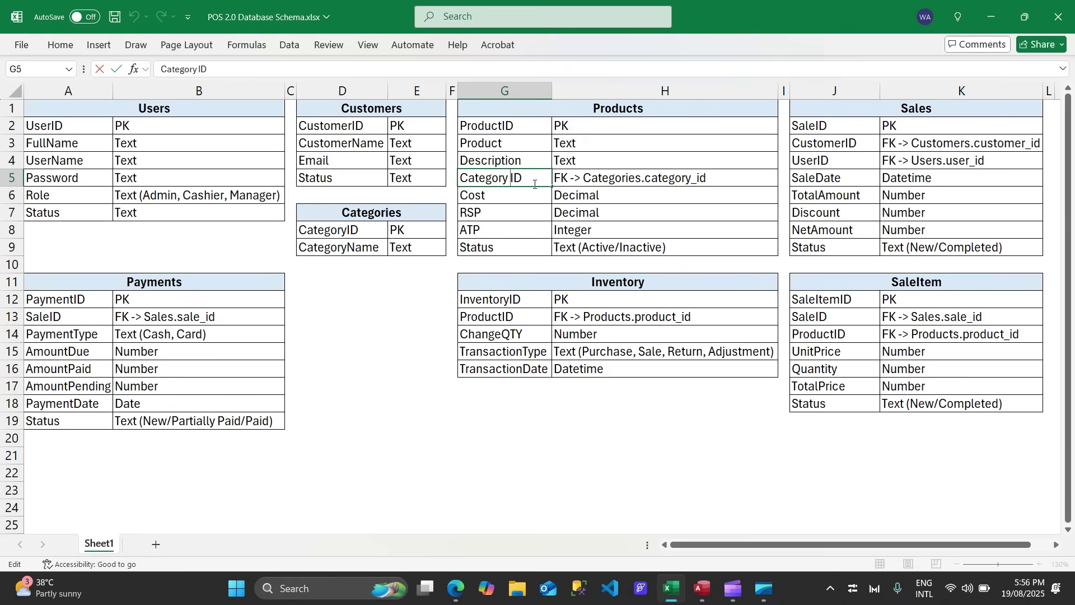
{"action": "key", "text": "BackSpace"}
{"action": "key", "text": "Tab"}
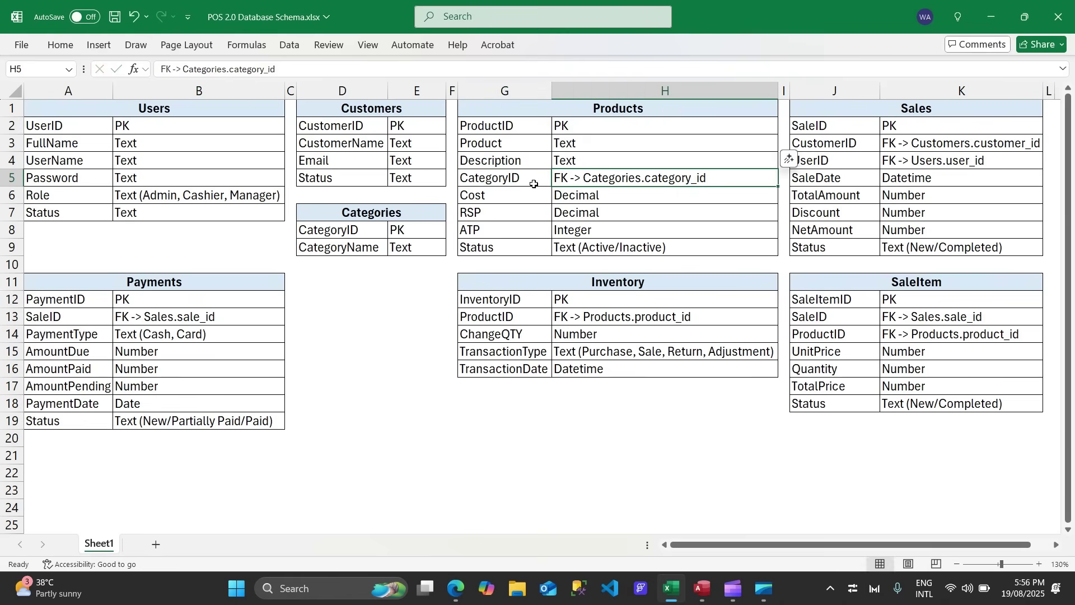
Copy CategoryID from the Products table in the Excel schema and add it as a field in ProductsT
{"action": "left_click", "coordinate": [365, 234]}
{"action": "left_click", "coordinate": [526, 179]}
{"action": "key", "text": "ctrl+c"}
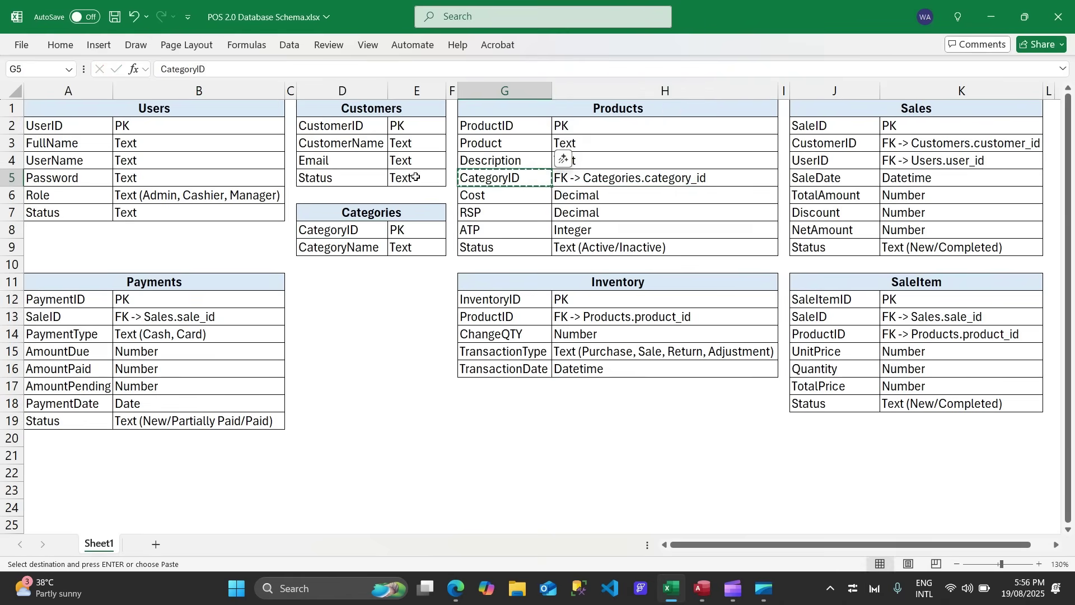
{"action": "key", "text": "alt+Tab"}
{"action": "key", "text": "ctrl+v"}
{"action": "key", "text": "Tab"}
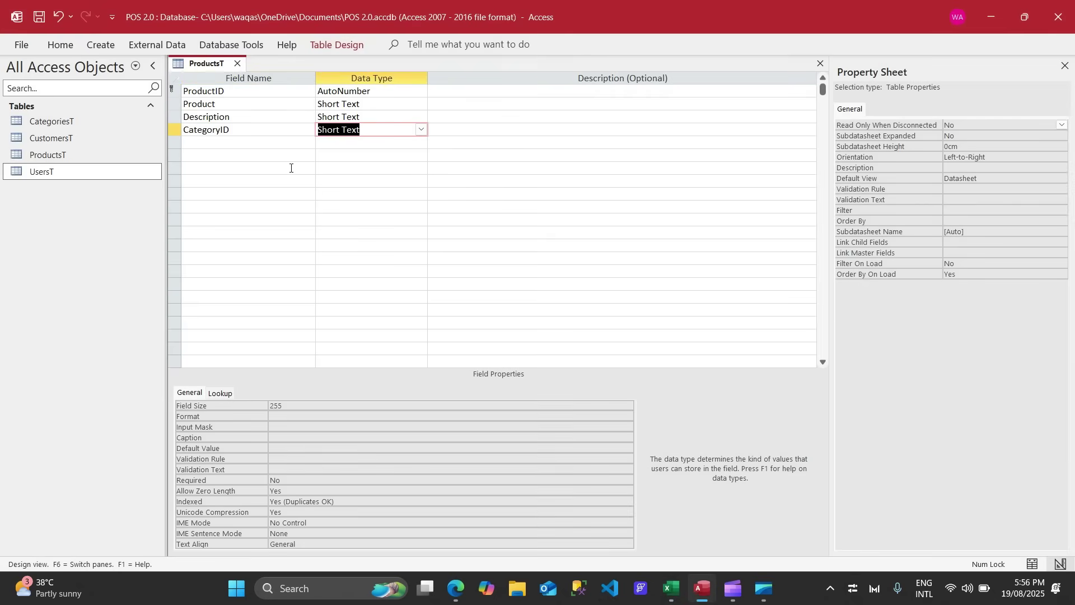
Set the CategoryID field's data type to Number and clear its default value
{"action": "type", "text": "number"}
{"action": "key", "text": "Tab"}
{"action": "key", "text": "shift+Tab"}
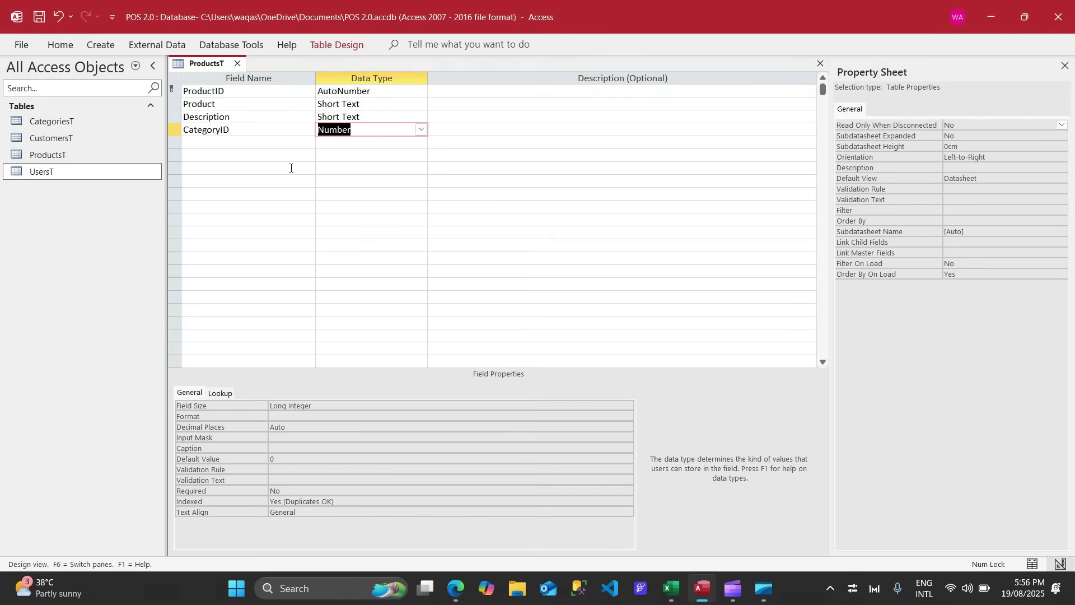
{"action": "left_click", "coordinate": [271, 459]}
{"action": "key", "text": "BackSpace"}
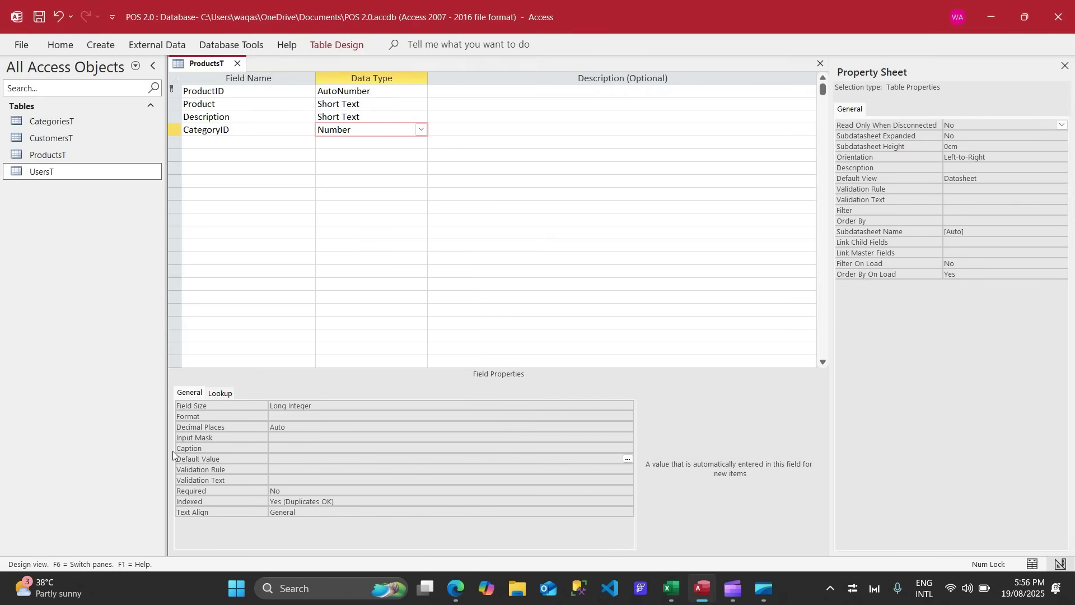
{"action": "key", "text": "Tab"}
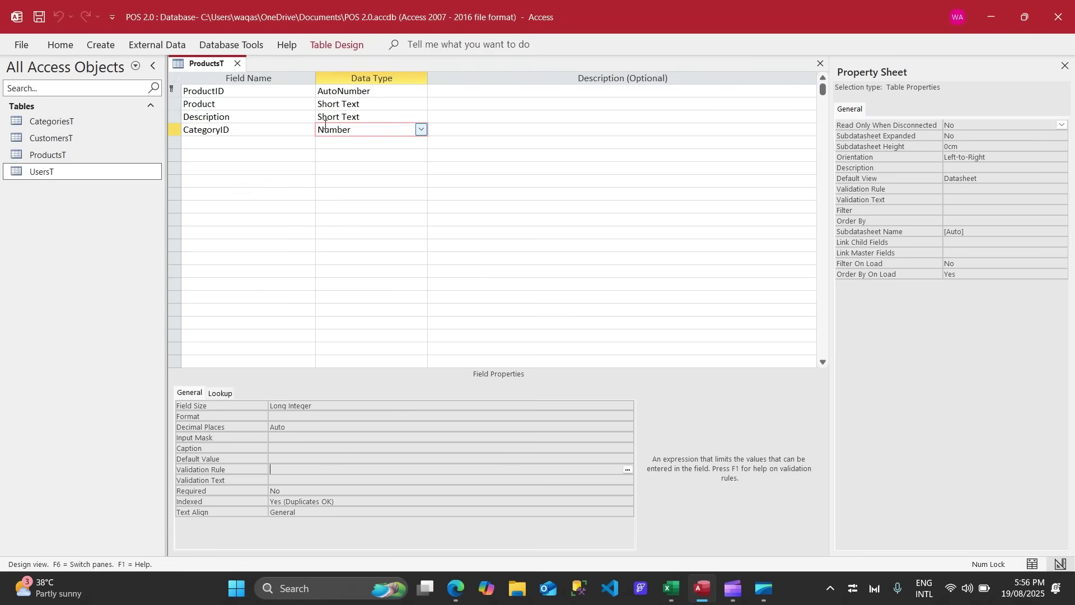
Copy Cost from the Products table in the Excel schema and add it to ProductsT as a Currency field
{"action": "left_click", "coordinate": [271, 147]}
{"action": "key", "text": "alt+Tab"}
{"action": "key", "text": "ctrl+c"}
{"action": "key", "text": "alt+Tab"}
{"action": "key", "text": "ctrl+v"}
{"action": "key", "text": "Tab"}
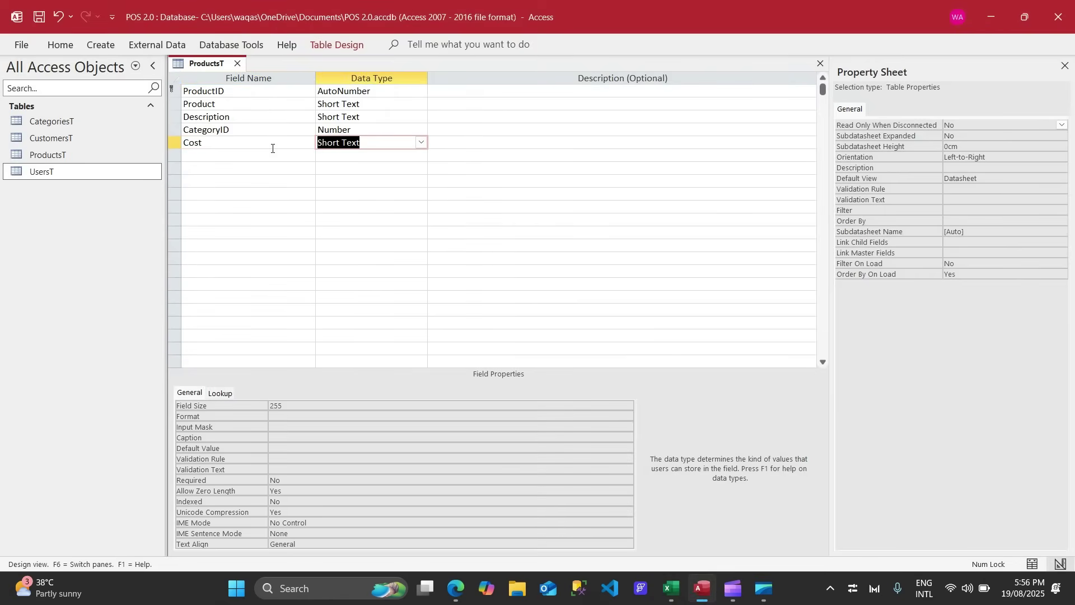
{"action": "type", "text": "nu"}
{"action": "key", "text": "BackSpace"}
{"action": "key", "text": "BackSpace"}
{"action": "key", "text": "BackSpace"}
{"action": "type", "text": "cu"}
{"action": "key", "text": "Tab"}
{"action": "key", "text": "shift+Tab"}
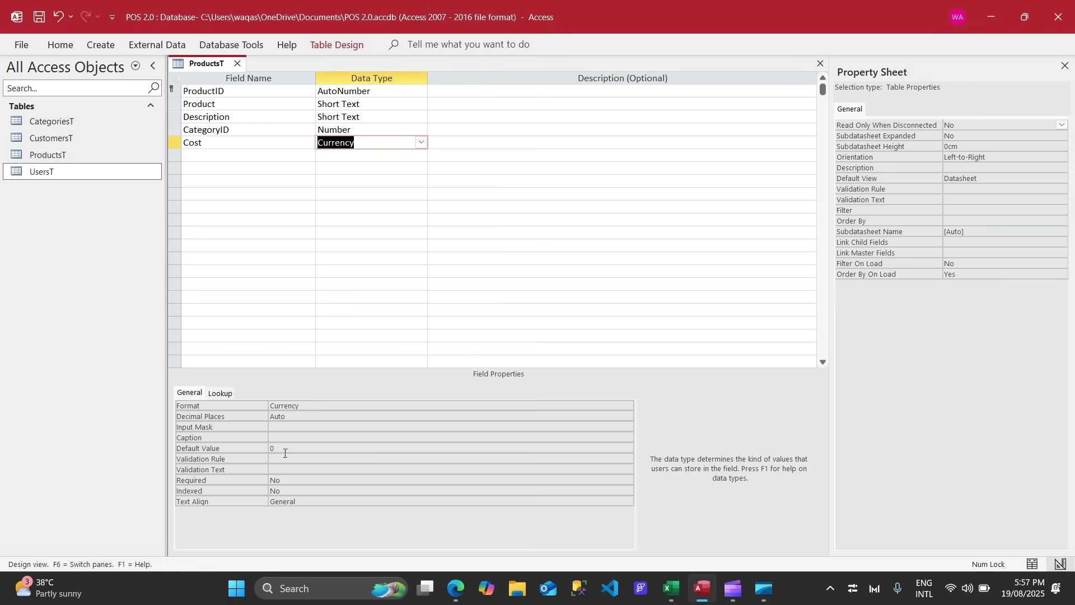
Clear the Cost field's default value and set its decimal places to 0
{"action": "left_click", "coordinate": [284, 450]}
{"action": "key", "text": "BackSpace"}
{"action": "key", "text": "Up"}
{"action": "key", "text": "Up"}
{"action": "key", "text": "Up"}
{"action": "type", "text": "0"}
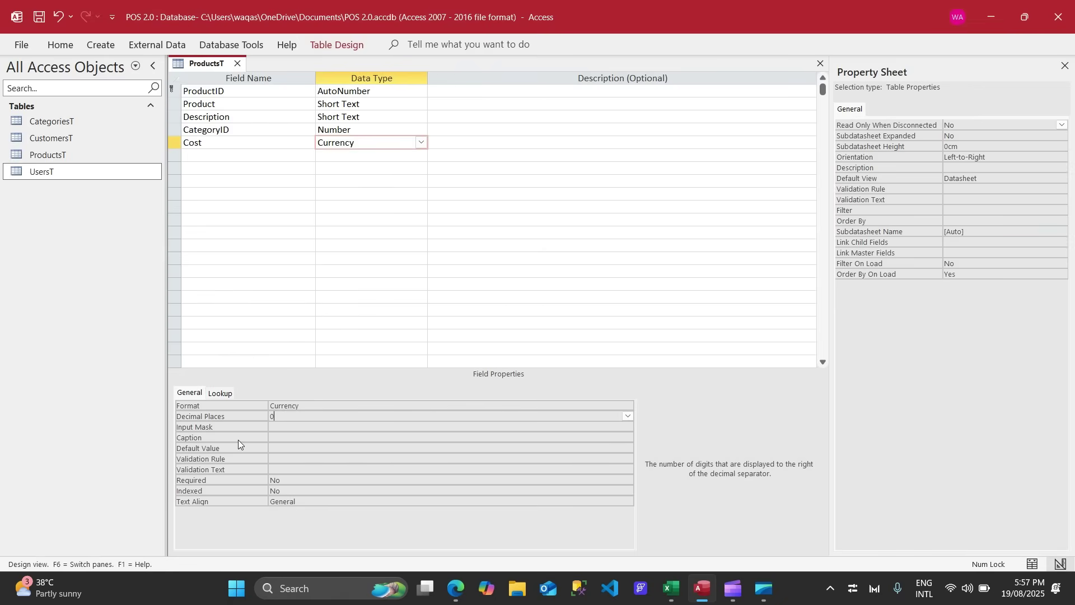
{"action": "key", "text": "Down"}
Duplicate the Cost field row in ProductsT and rename the copy RSP, following the Excel schema
{"action": "key", "text": "alt+Tab"}
{"action": "key", "text": "Down"}
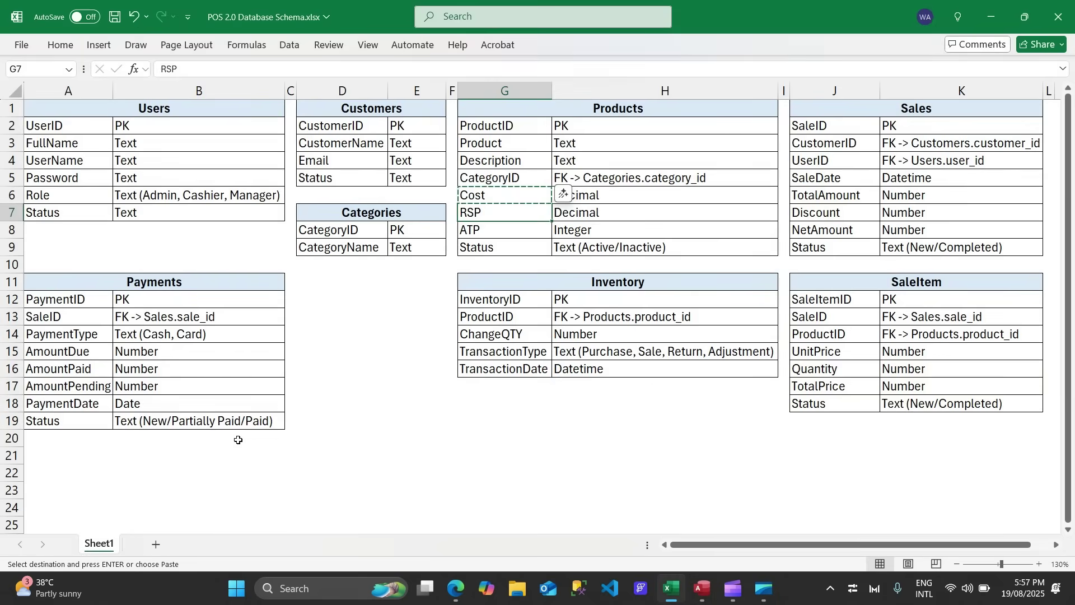
{"action": "key", "text": "alt+Tab"}
{"action": "left_click", "coordinate": [176, 143]}
{"action": "key", "text": "ctrl+c"}
{"action": "left_click", "coordinate": [176, 155]}
{"action": "key", "text": "ctrl+v"}
{"action": "type", "text": "RSP"}
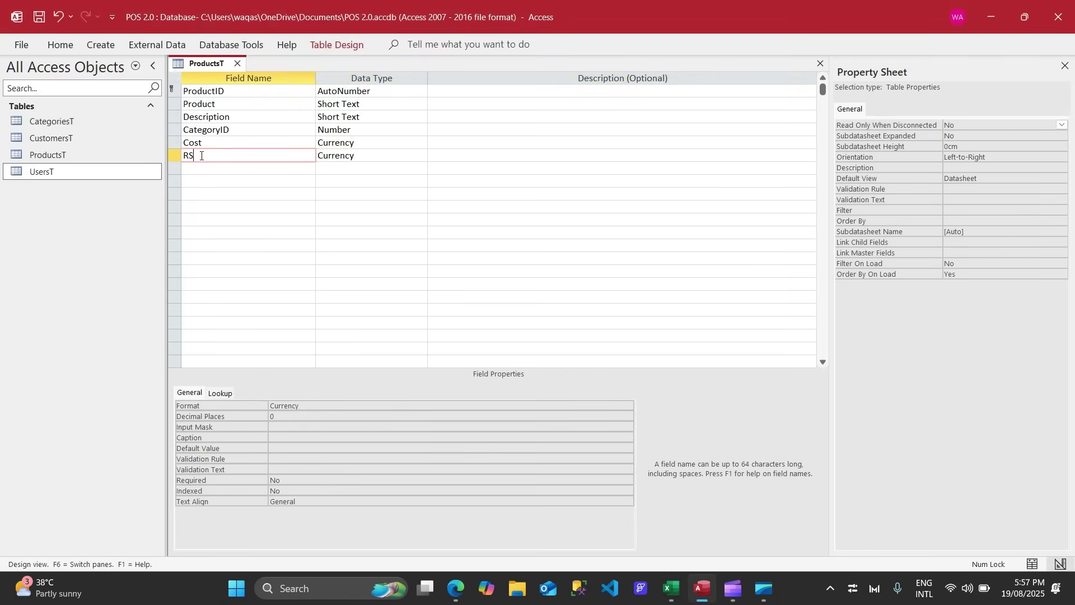
{"action": "key", "text": "Tab"}
Add ATP from the Excel schema to ProductsT as a Number field
{"action": "key", "text": "alt+Tab"}
{"action": "key", "text": "Down"}
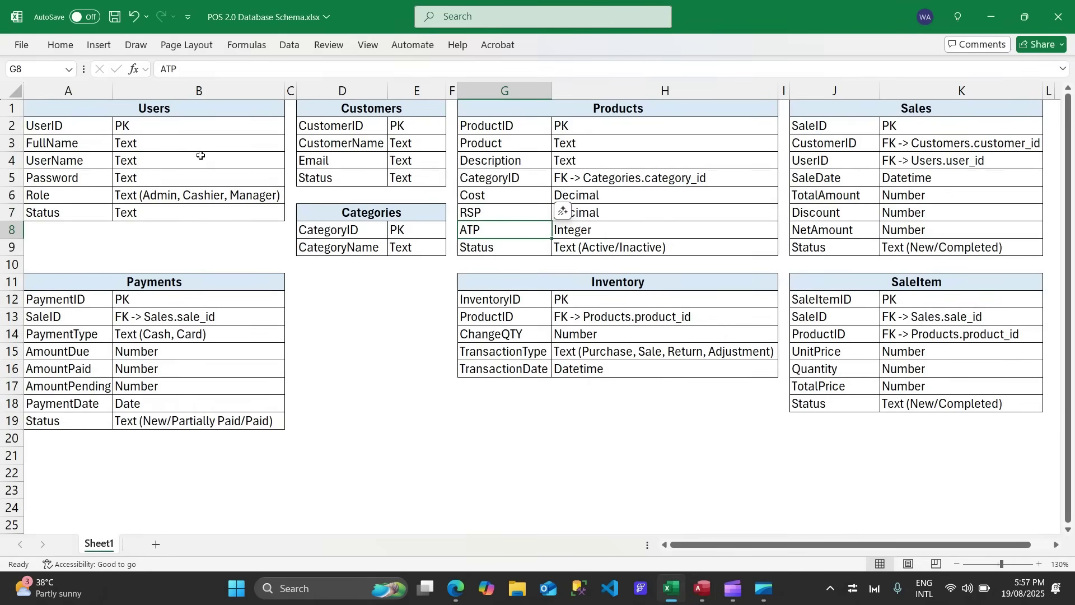
{"action": "key", "text": "alt+Tab"}
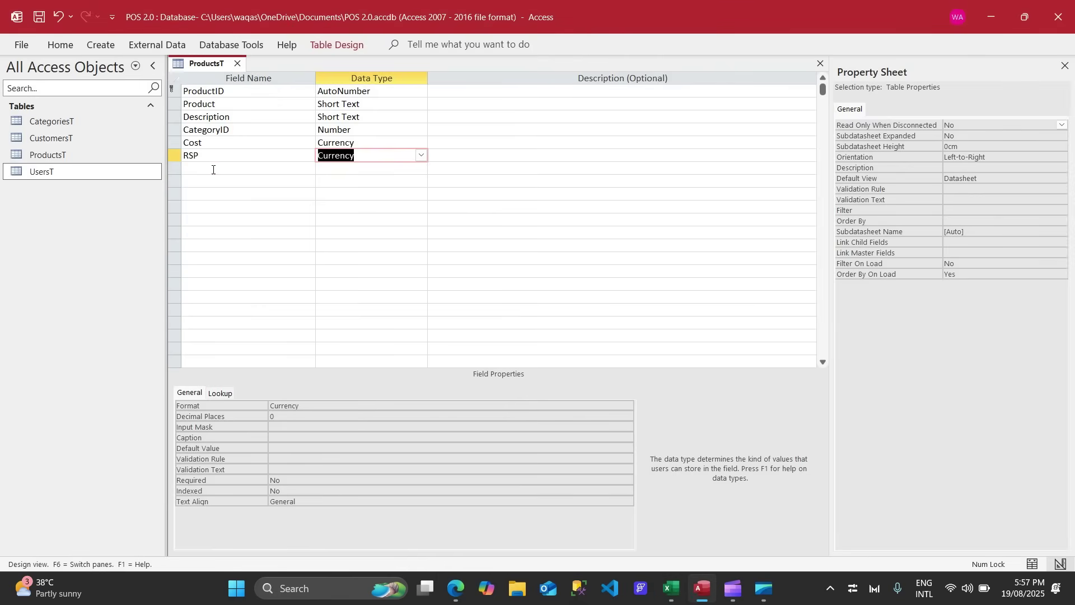
{"action": "left_click", "coordinate": [213, 170]}
{"action": "key", "text": "Tab"}
{"action": "type", "text": "n"}
{"action": "key", "text": "Tab"}
{"action": "key", "text": "shift+Tab"}
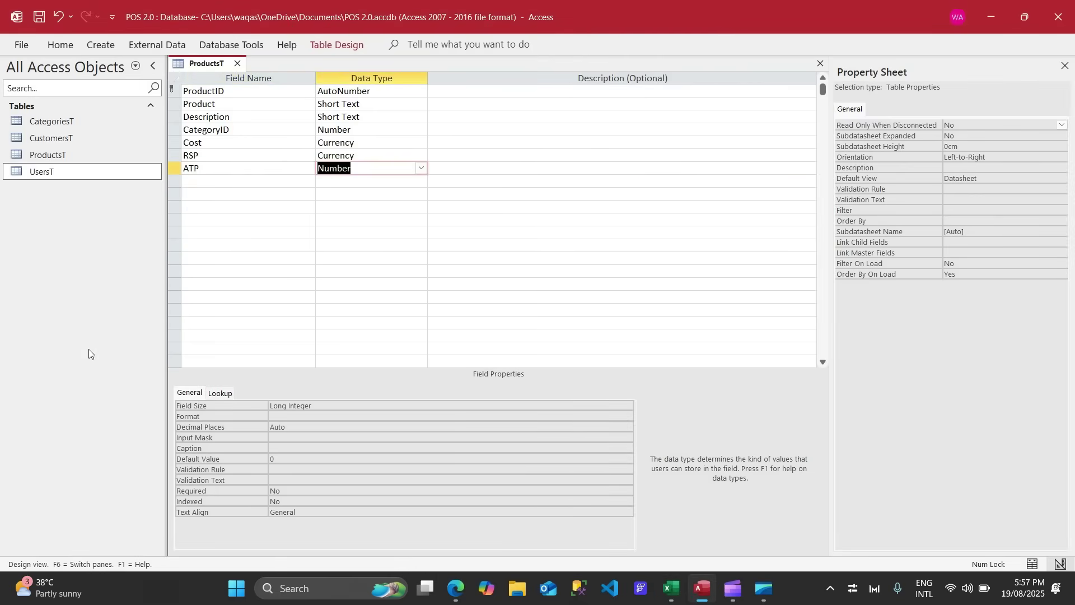
Set the ATP field's decimal places to 0 and its default value to 0
{"action": "left_click", "coordinate": [320, 422]}
{"action": "type", "text": "0"}
{"action": "key", "text": "Return"}
{"action": "key", "text": "Return"}
{"action": "key", "text": "Return"}
{"action": "key", "text": "Return"}
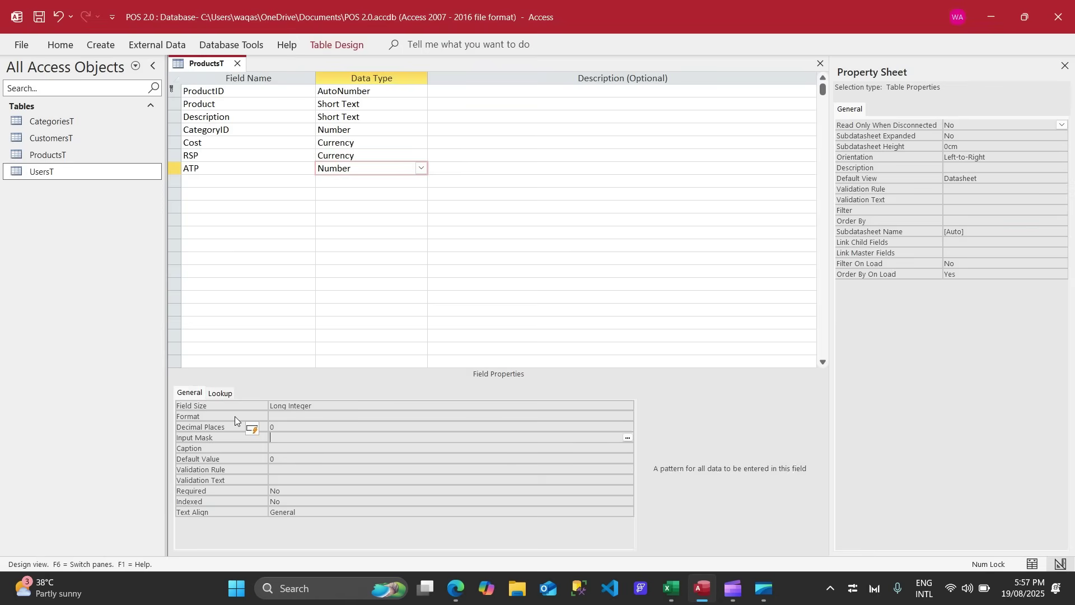
{"action": "key", "text": "Up"}
{"action": "key", "text": "BackSpace"}
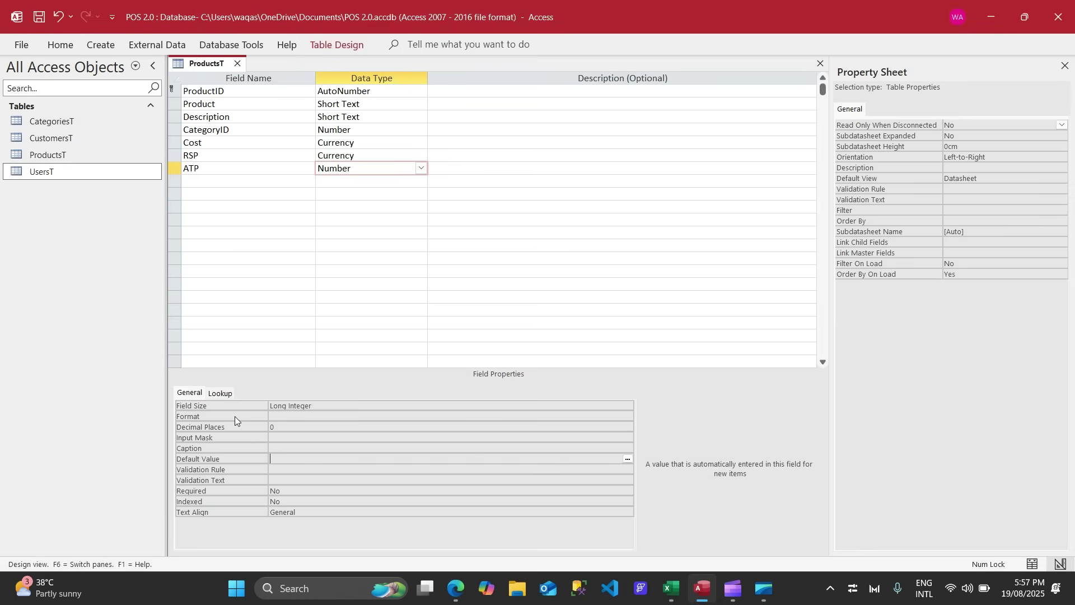
{"action": "key", "text": "Return"}
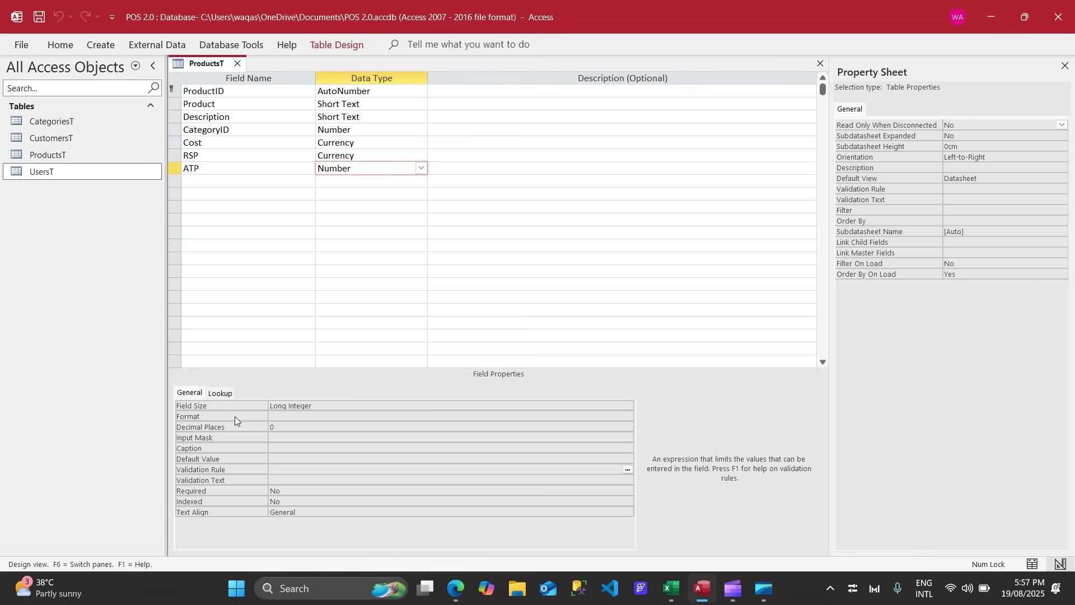
{"action": "left_click", "coordinate": [279, 459]}
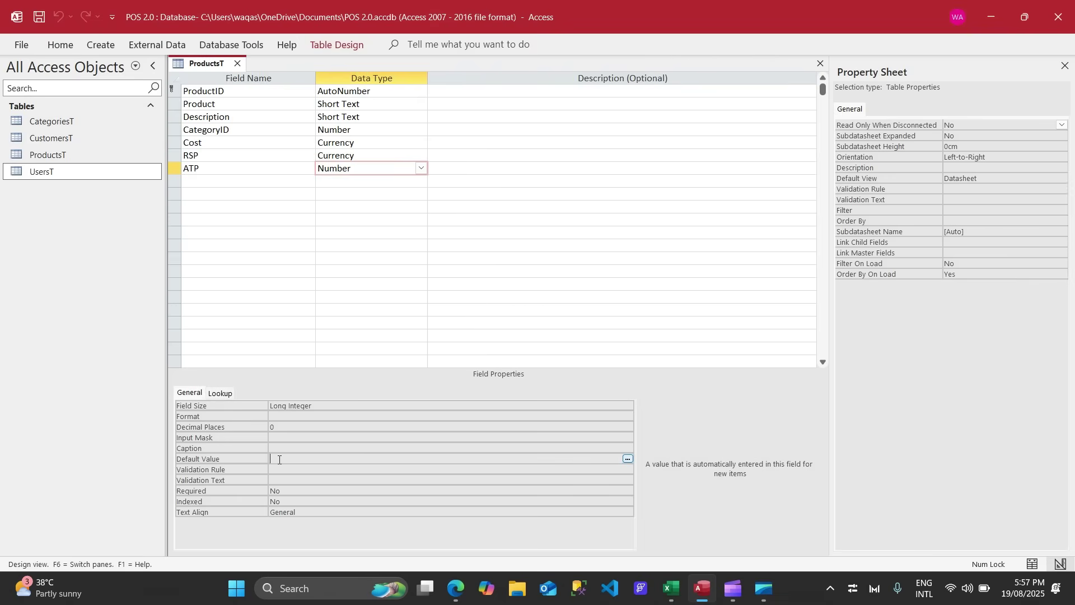
{"action": "key", "text": "Return"}
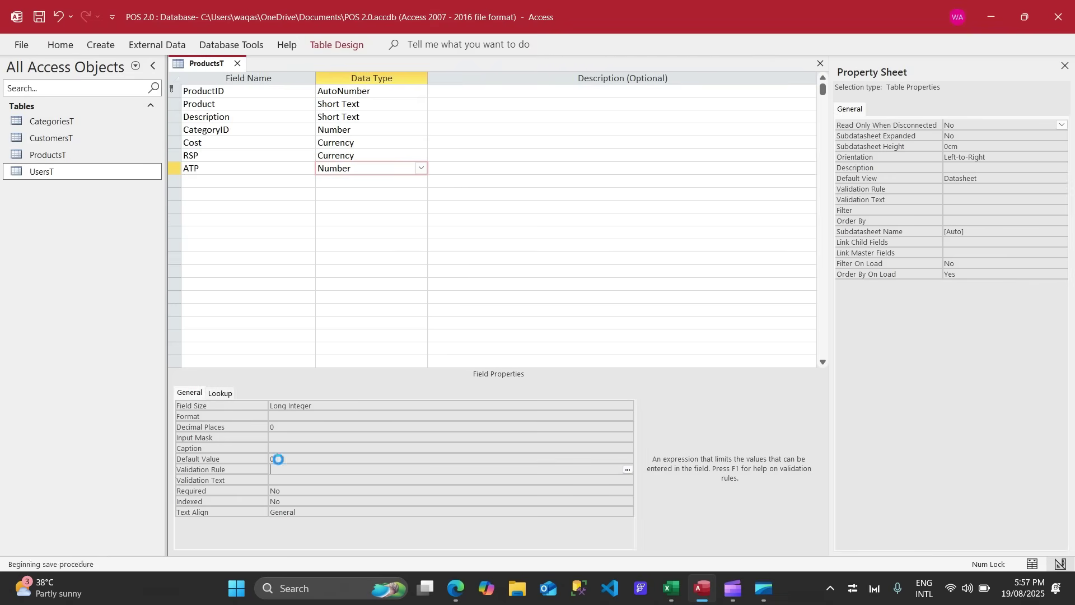
Copy Status from the schema's Products table into ProductsT as a Short Text field with a field size of 25
{"action": "left_click", "coordinate": [237, 183]}
{"action": "key", "text": "alt+Tab"}
{"action": "key", "text": "Down"}
{"action": "key", "text": "alt+Tab"}
{"action": "key", "text": "ctrl+v"}
{"action": "key", "text": "Tab"}
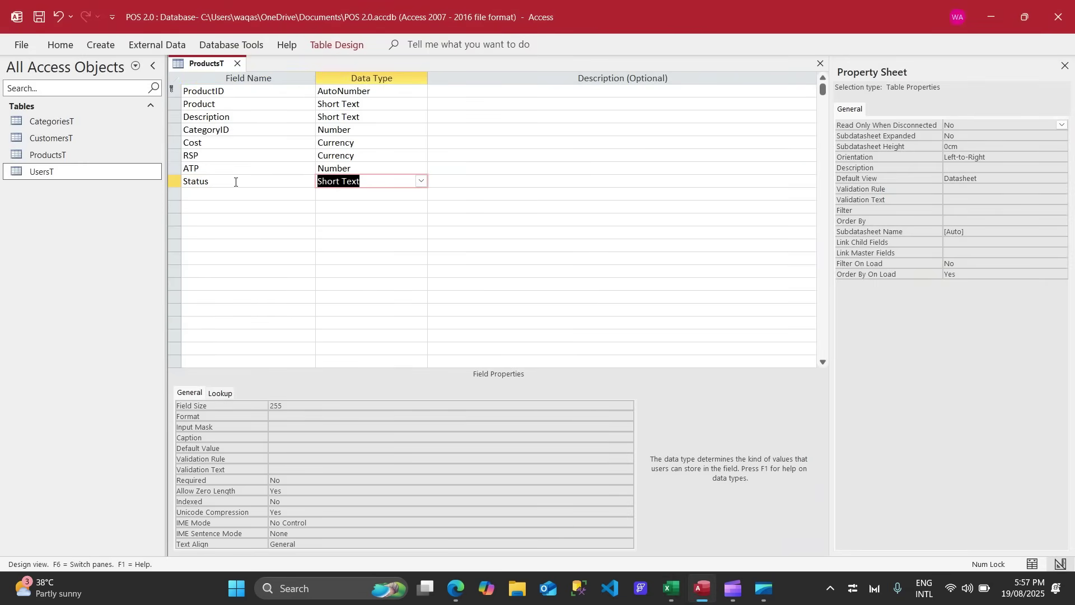
{"action": "left_click", "coordinate": [335, 401]}
{"action": "key", "text": "BackSpace"}
{"action": "key", "text": "Return"}
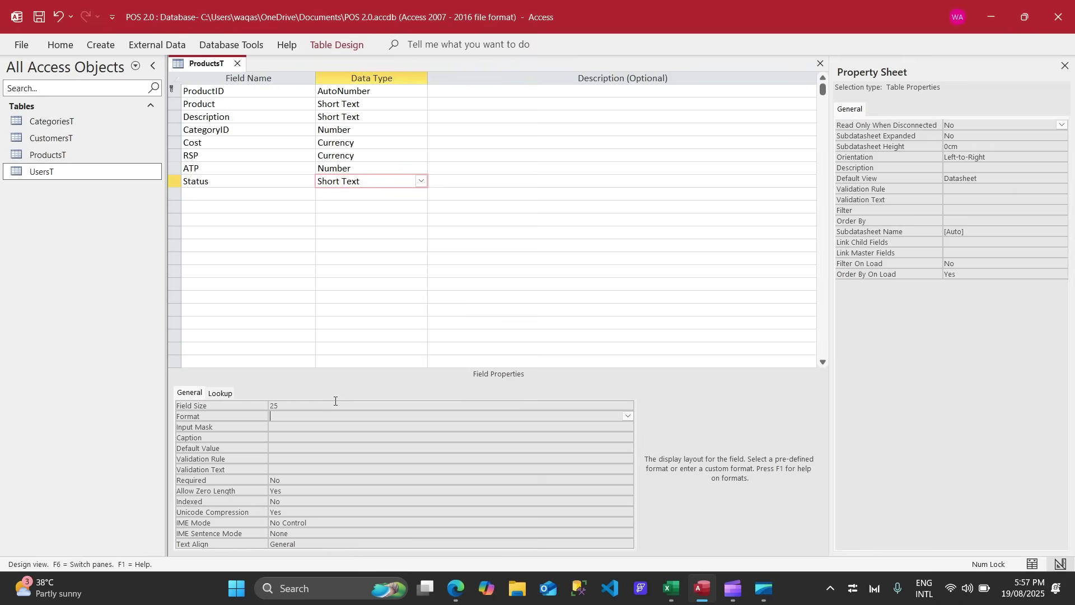
Close ProductsT, create a new table and save it as Sales, opening it in Design View
{"action": "key", "text": "alt+Tab"}
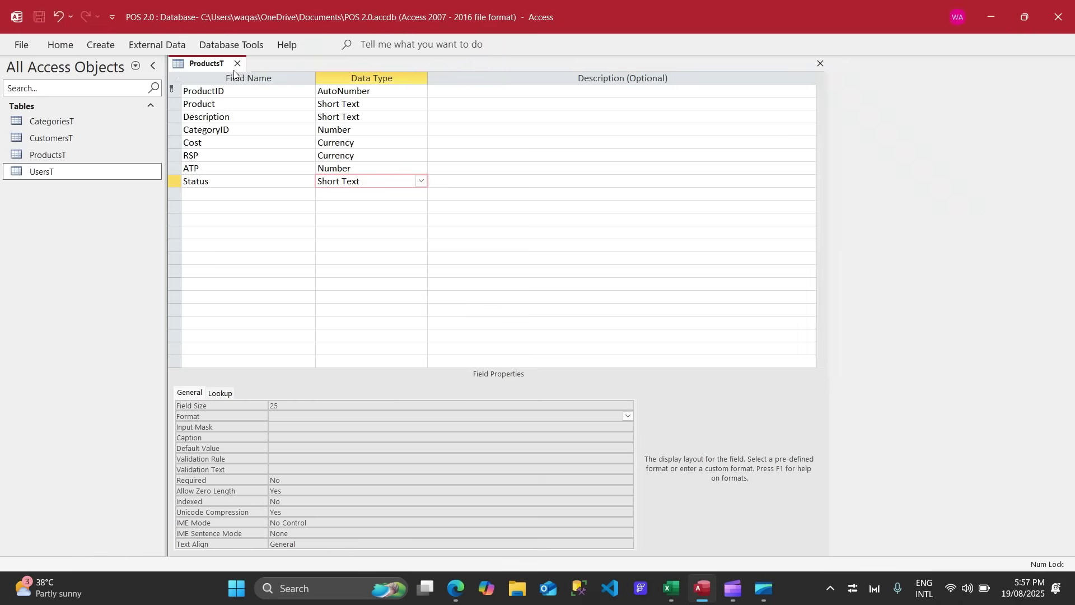
{"action": "left_click", "coordinate": [851, 114]}
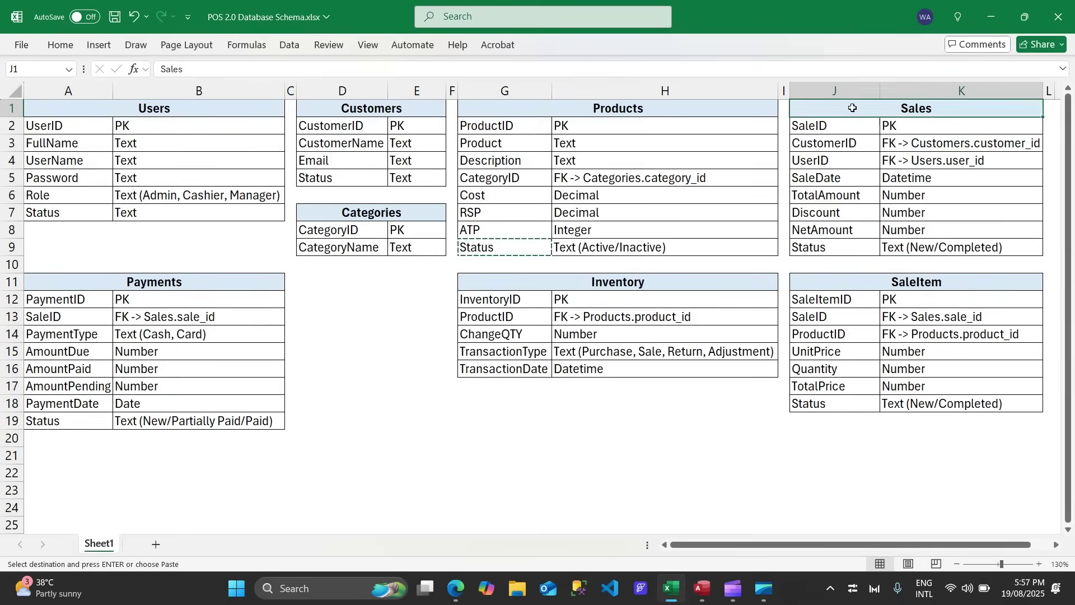
{"action": "double_click", "coordinate": [918, 109]}
{"action": "key", "text": "alt+Tab"}
{"action": "left_click", "coordinate": [100, 45]}
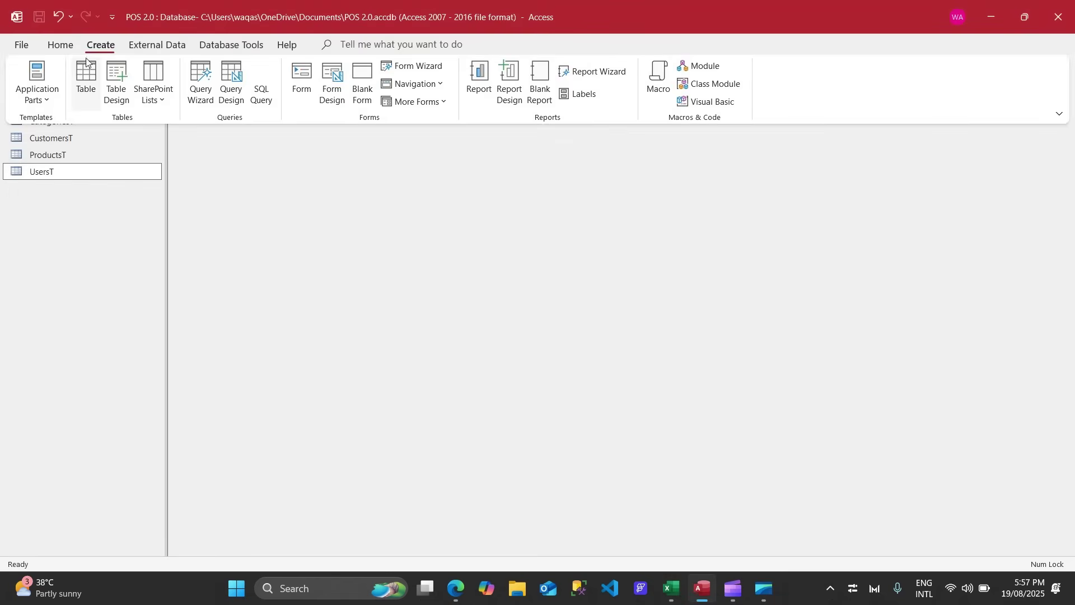
{"action": "left_click", "coordinate": [87, 79]}
{"action": "right_click", "coordinate": [185, 71]}
{"action": "left_click", "coordinate": [209, 140]}
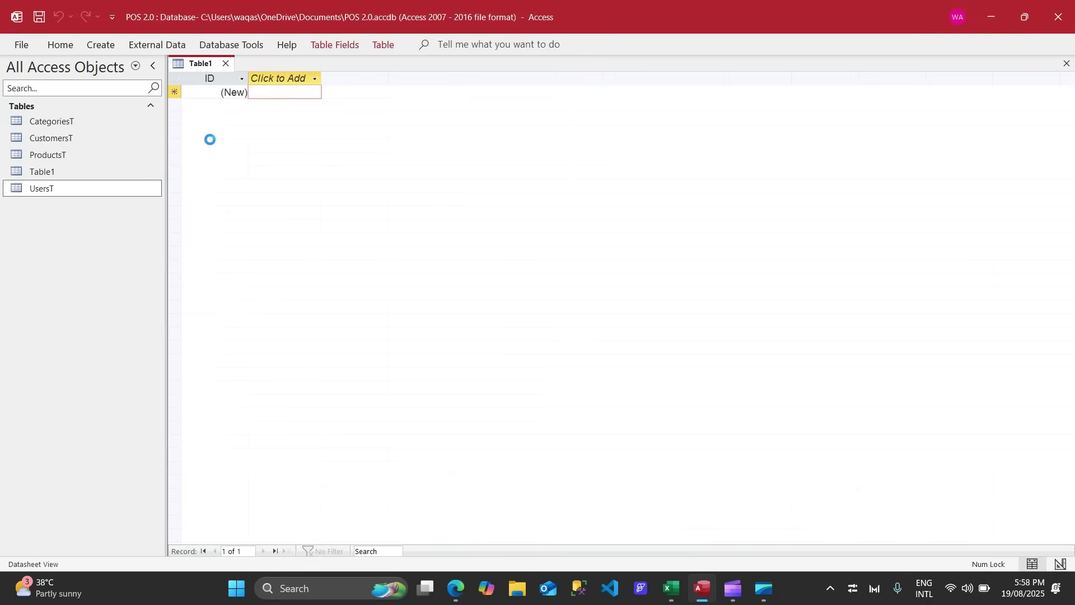
{"action": "key", "text": "Return"}
Rename the new table's AutoNumber key field to SaleID, copied from the Sales table in the Excel schema
{"action": "key", "text": "alt+Tab"}
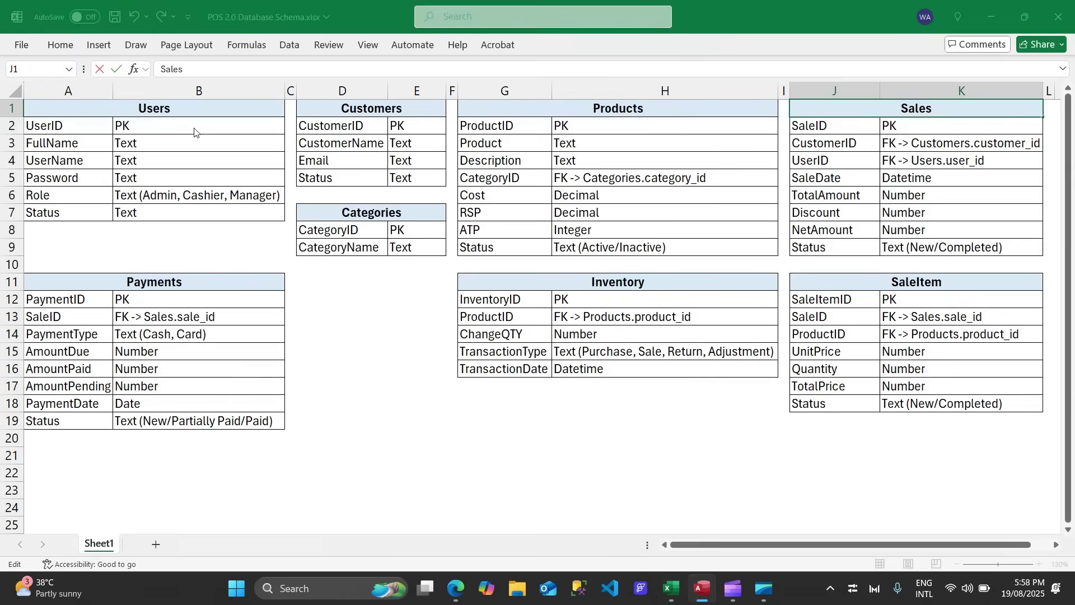
{"action": "key", "text": "Return"}
{"action": "key", "text": "ctrl+c"}
{"action": "key", "text": "alt+Tab"}
{"action": "key", "text": "ctrl+v"}
{"action": "key", "text": "Tab"}
Copy CustomerID from the schema's Sales table and add it to the Sales table as a Number field
{"action": "key", "text": "alt+Tab"}
{"action": "key", "text": "Return"}
{"action": "key", "text": "ctrl+c"}
{"action": "key", "text": "alt+Tab"}
{"action": "key", "text": "alt+Tab"}
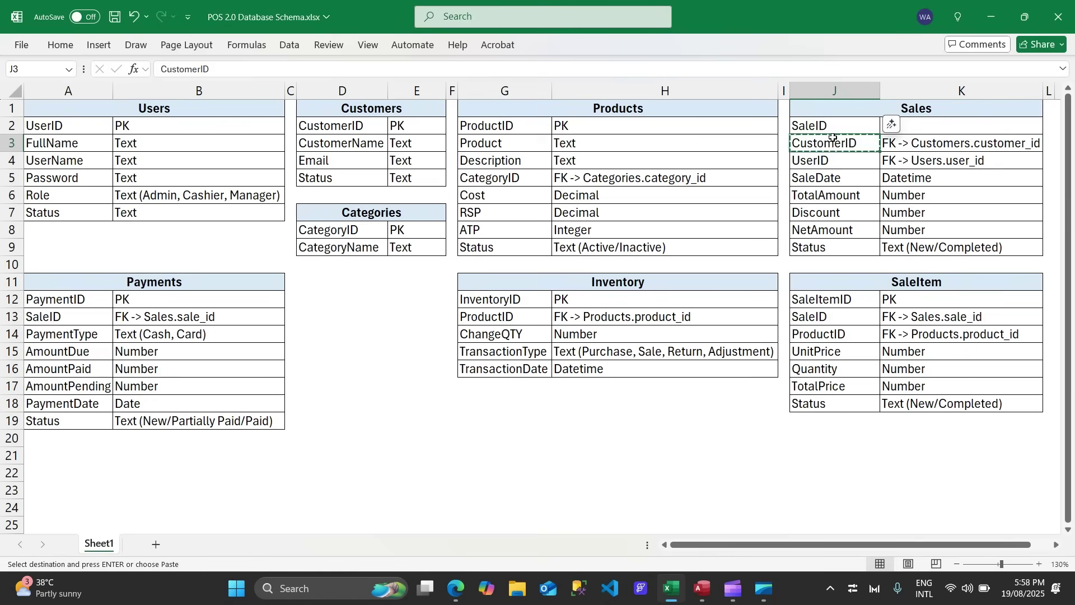
{"action": "key", "text": "alt+Tab"}
{"action": "key", "text": "ctrl+v"}
{"action": "key", "text": "Tab"}
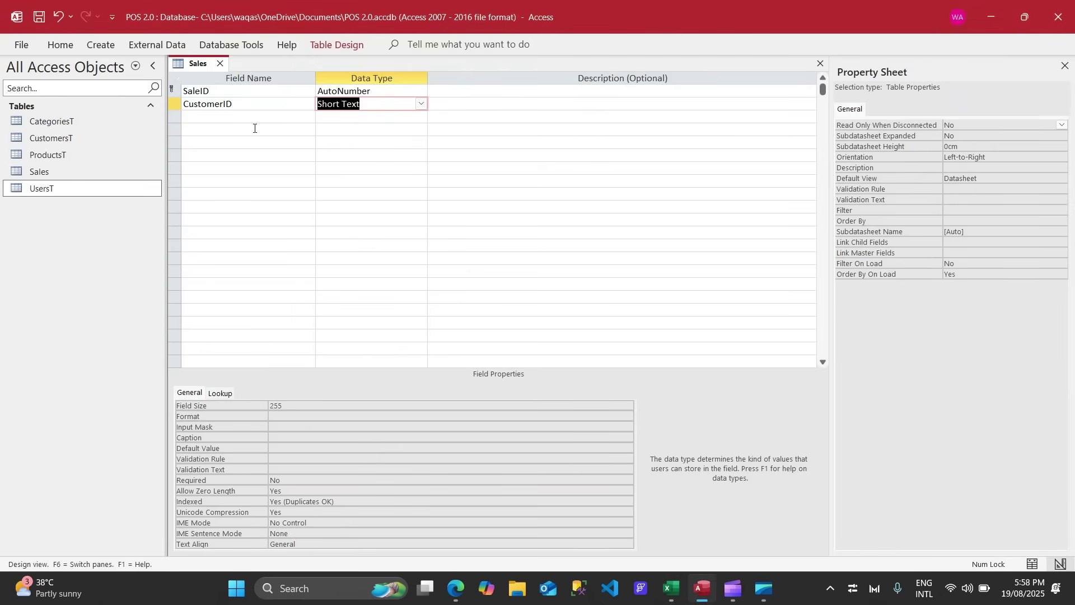
{"action": "type", "text": "number"}
{"action": "key", "text": "Tab"}
{"action": "key", "text": "shift+Tab"}
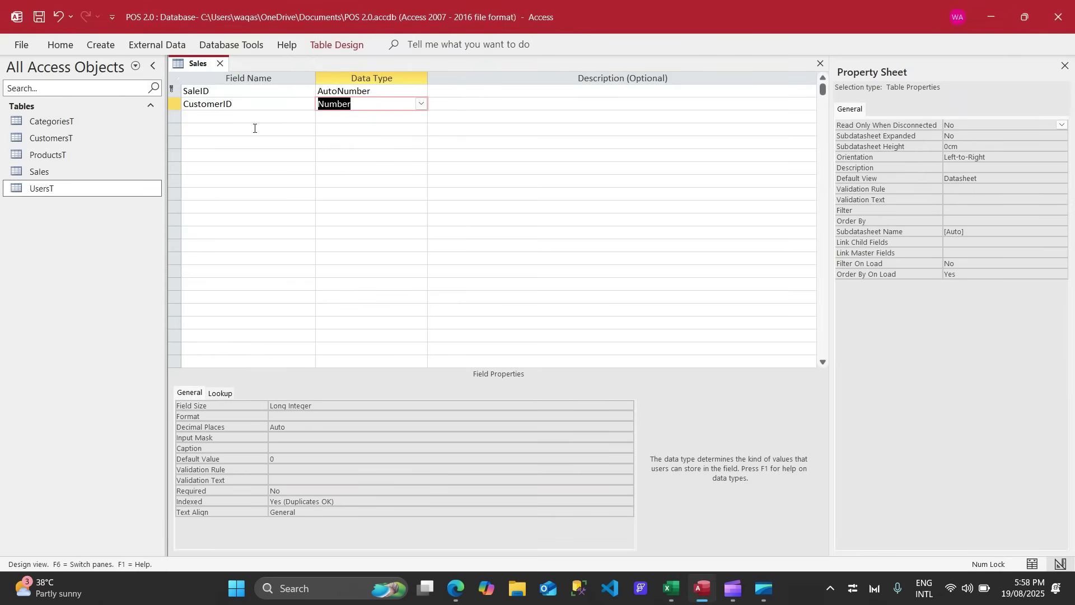
Clear the CustomerID field's default value and set its decimal places to 0
{"action": "left_click", "coordinate": [240, 457]}
{"action": "key", "text": "BackSpace"}
{"action": "key", "text": "Up"}
{"action": "key", "text": "Up"}
{"action": "type", "text": "0"}
{"action": "key", "text": "Return"}
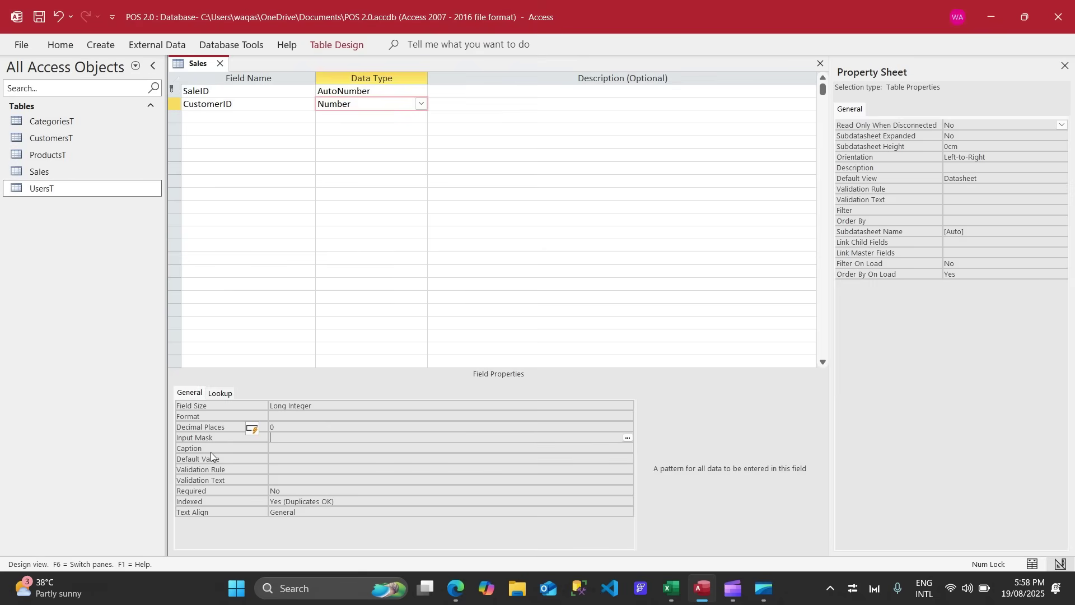
Copy UserID from the schema's Sales table and add it to the Sales table as a Number field
{"action": "key", "text": "alt+Tab"}
{"action": "key", "text": "Up"}
{"action": "key", "text": "alt+Tab"}
{"action": "key", "text": "Tab"}
{"action": "key", "text": "Tab"}
{"action": "key", "text": "alt+Tab"}
{"action": "key", "text": "ctrl+c"}
{"action": "key", "text": "alt+Tab"}
{"action": "key", "text": "ctrl+v"}
{"action": "key", "text": "Tab"}
Copy SaleDate from the schema into the Sales table as a Date/Time field with a short date format
{"action": "key", "text": "alt+Tab"}
{"action": "key", "text": "Down"}
{"action": "key", "text": "ctrl+c"}
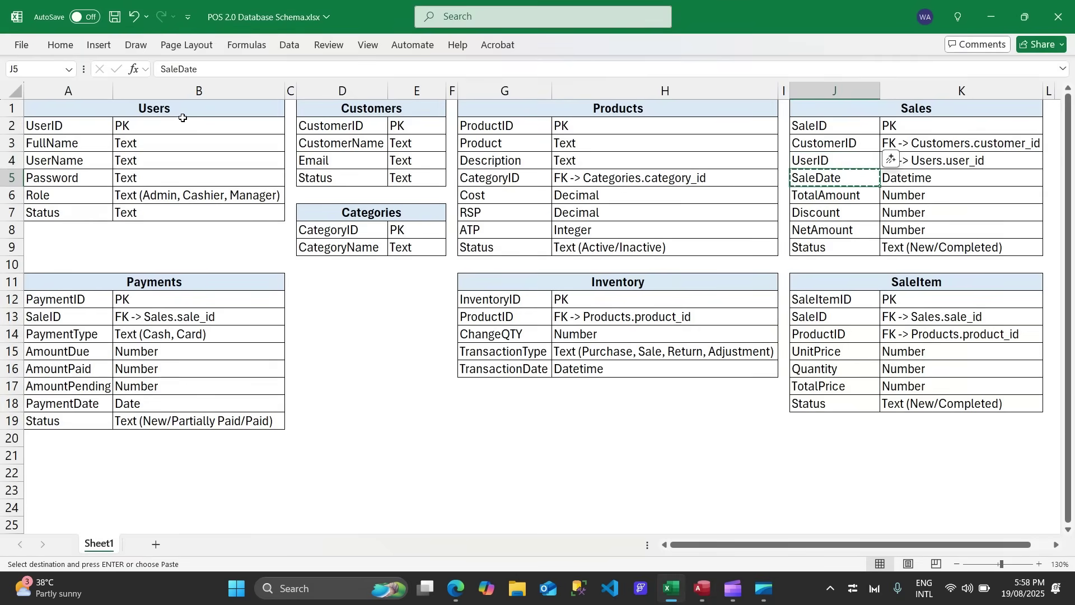
{"action": "key", "text": "alt+Tab"}
{"action": "key", "text": "ctrl+v"}
{"action": "key", "text": "Tab"}
{"action": "type", "text": "Date/Time"}
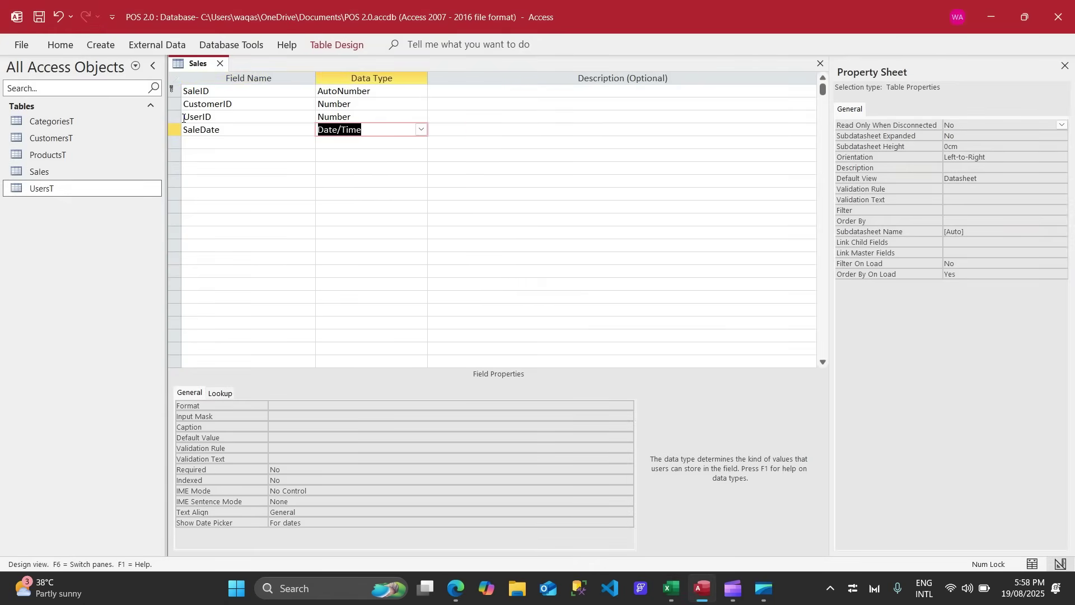
{"action": "left_click", "coordinate": [301, 403]}
{"action": "type", "text": "sho"}
{"action": "key", "text": "Tab"}
Copy TotalAmount from the schema and add it to the Sales table as a Currency field
{"action": "key", "text": "alt+Tab"}
{"action": "key", "text": "Down"}
{"action": "key", "text": "ctrl+c"}
{"action": "key", "text": "alt+Tab"}
{"action": "left_click", "coordinate": [222, 140]}
{"action": "key", "text": "ctrl+v"}
{"action": "key", "text": "Tab"}
{"action": "type", "text": "cu"}
{"action": "key", "text": "Tab"}
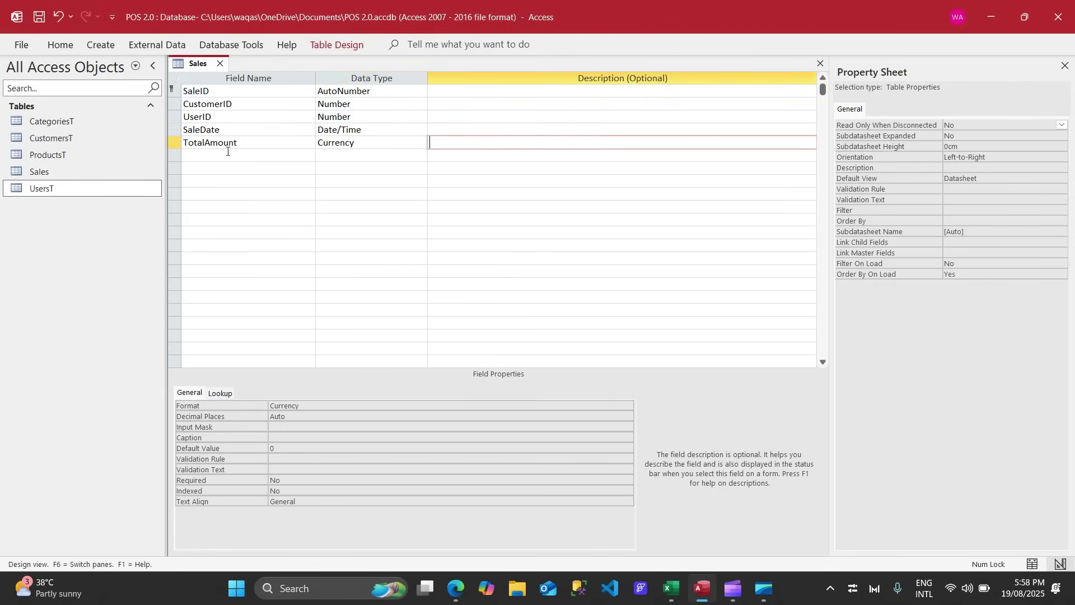
Set the TotalAmount field's decimal places to 0 and clear its default value
{"action": "left_click", "coordinate": [229, 416]}
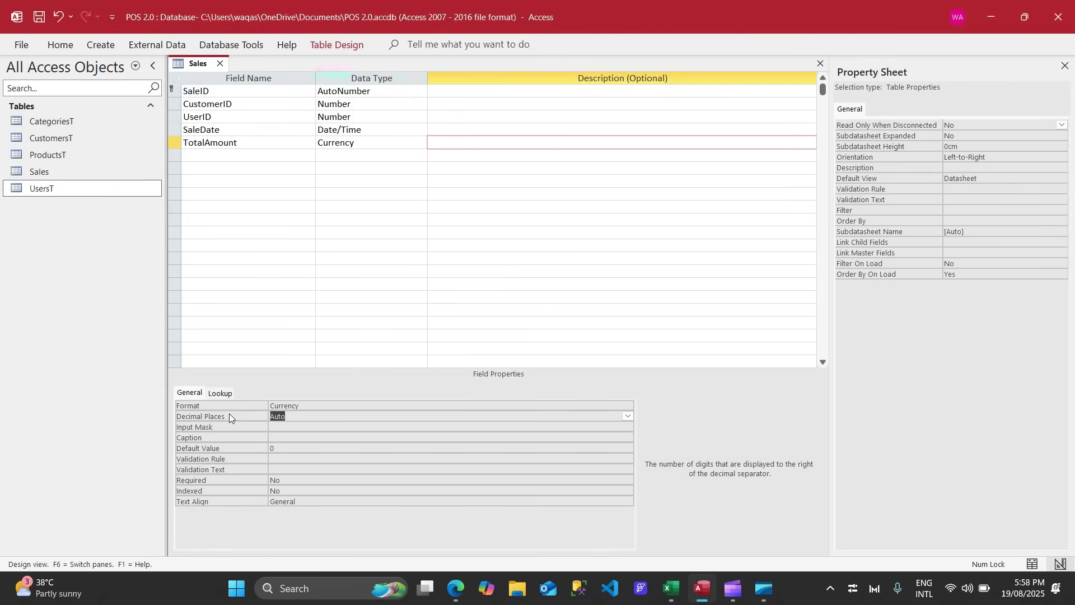
{"action": "type", "text": "0"}
{"action": "key", "text": "Down"}
{"action": "key", "text": "Down"}
{"action": "key", "text": "Down"}
{"action": "key", "text": "Down"}
{"action": "key", "text": "Up"}
{"action": "key", "text": "Delete"}
{"action": "key", "text": "Down"}
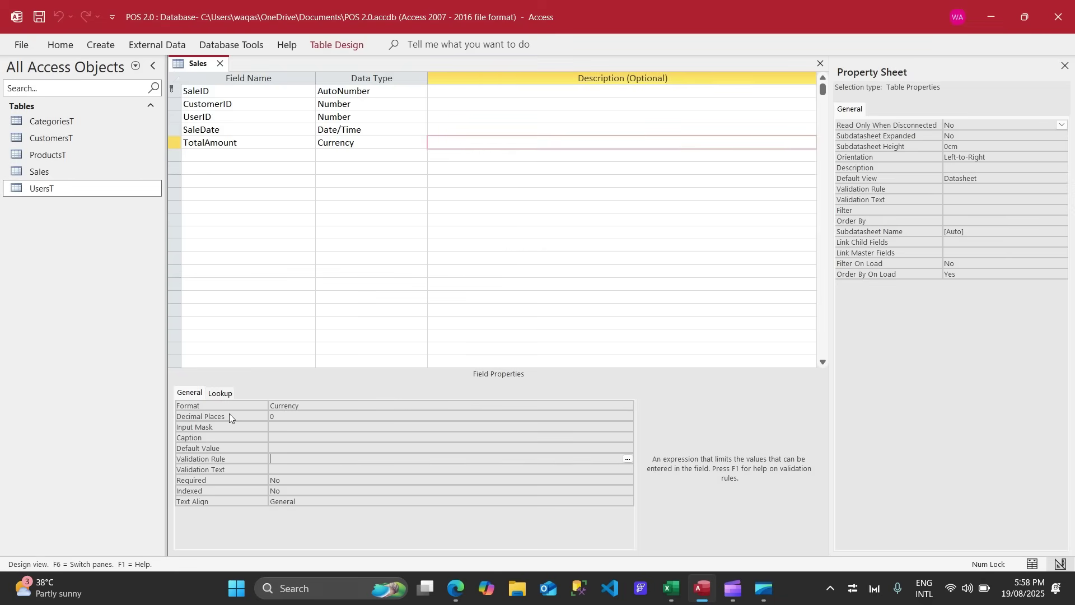
Duplicate the TotalAmount field row in the Sales table and rename the copy Discount from the Excel schema
{"action": "key", "text": "alt+Tab"}
{"action": "key", "text": "alt+Tab"}
{"action": "left_click", "coordinate": [230, 158]}
{"action": "key", "text": "ctrl+v"}
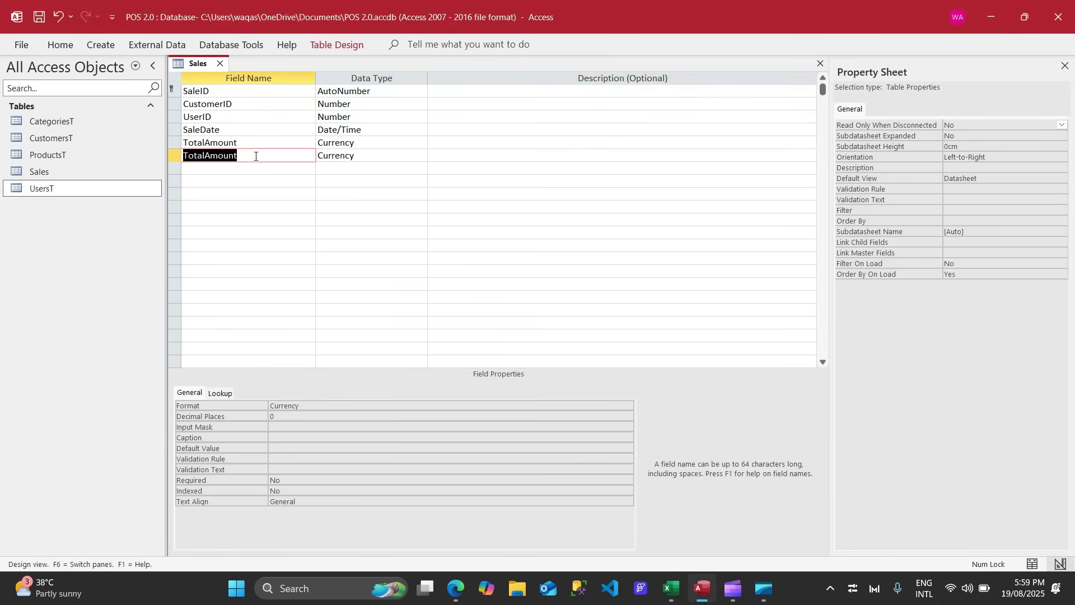
{"action": "key", "text": "alt+Tab"}
{"action": "key", "text": "Down"}
{"action": "key", "text": "ctrl+c"}
{"action": "key", "text": "alt+Tab"}
{"action": "key", "text": "ctrl+v"}
{"action": "key", "text": "Return"}
{"action": "key", "text": "Down"}
Copy NetAmount from the schema and add it to the Sales table as a Calculated field
{"action": "key", "text": "alt+Tab"}
{"action": "key", "text": "Down"}
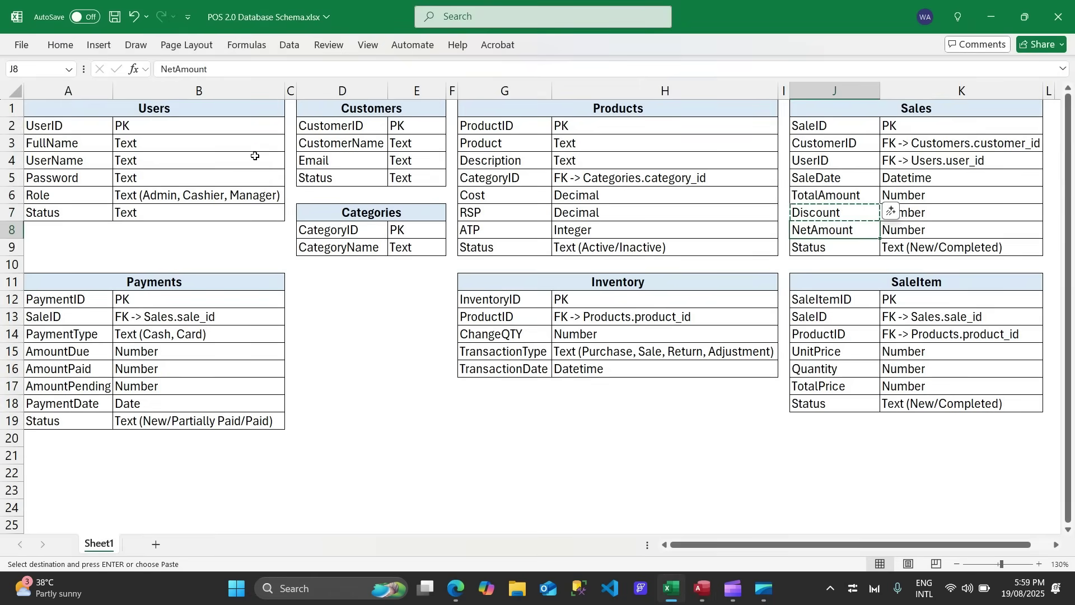
{"action": "key", "text": "ctrl+c"}
{"action": "key", "text": "alt+Tab"}
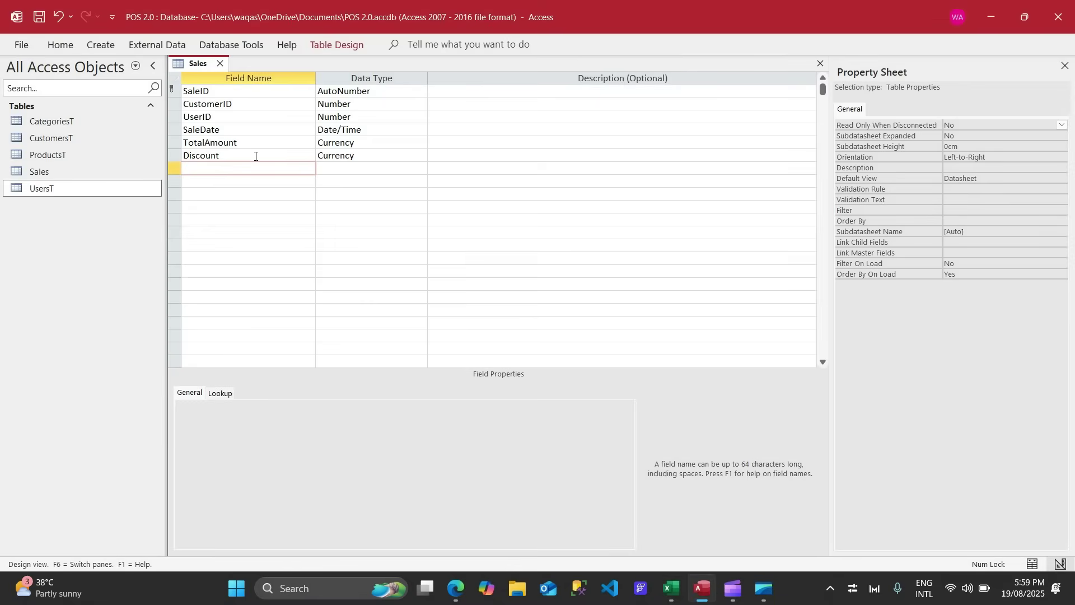
{"action": "key", "text": "alt+Tab"}
{"action": "key", "text": "alt+Tab"}
{"action": "key", "text": "ctrl+v"}
{"action": "key", "text": "Tab"}
{"action": "type", "text": "ca"}
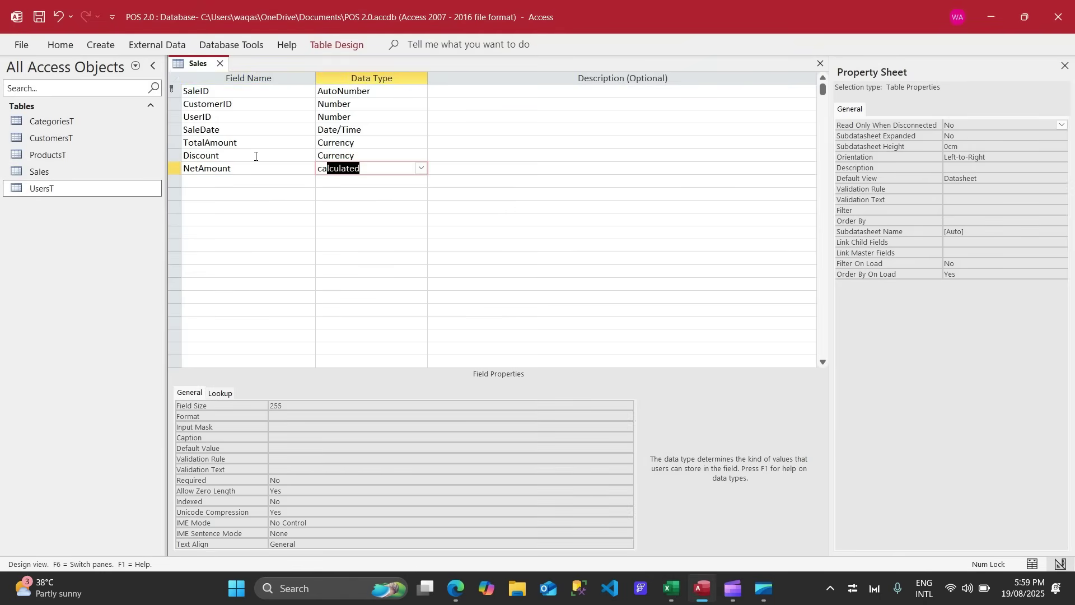
{"action": "key", "text": "Return"}
Define the NetAmount calculated field's expression as [TotalAmount]-[Discount]
{"action": "left_click_drag", "start_coordinate": [507, 102], "coordinate": [579, 136]}
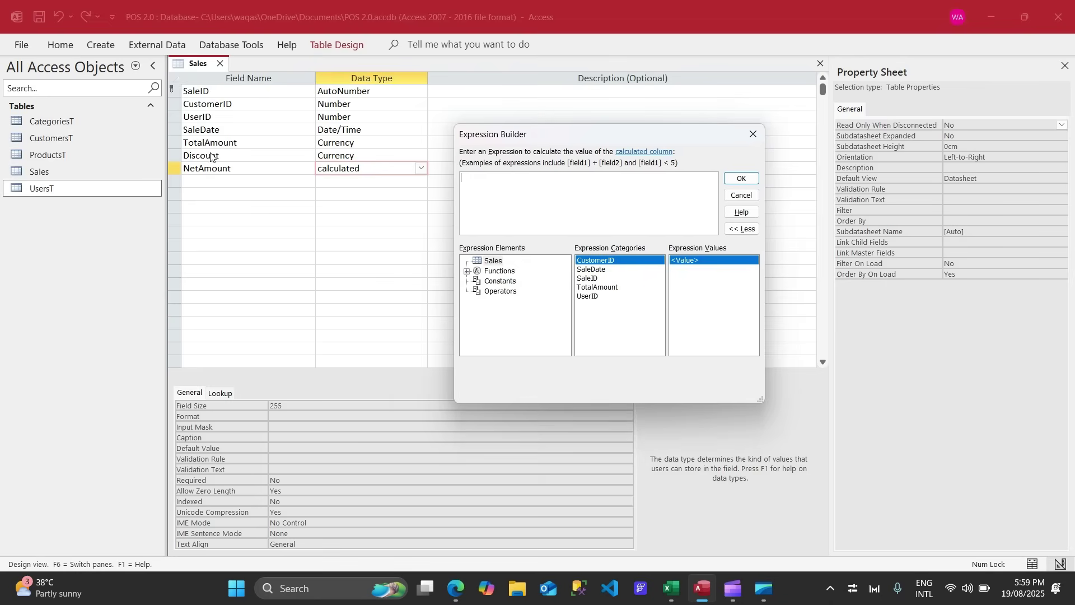
{"action": "type", "text": "tota"}
{"action": "key", "text": "Tab"}
{"action": "type", "text": "-"}
{"action": "type", "text": "D"}
{"action": "type", "text": "o"}
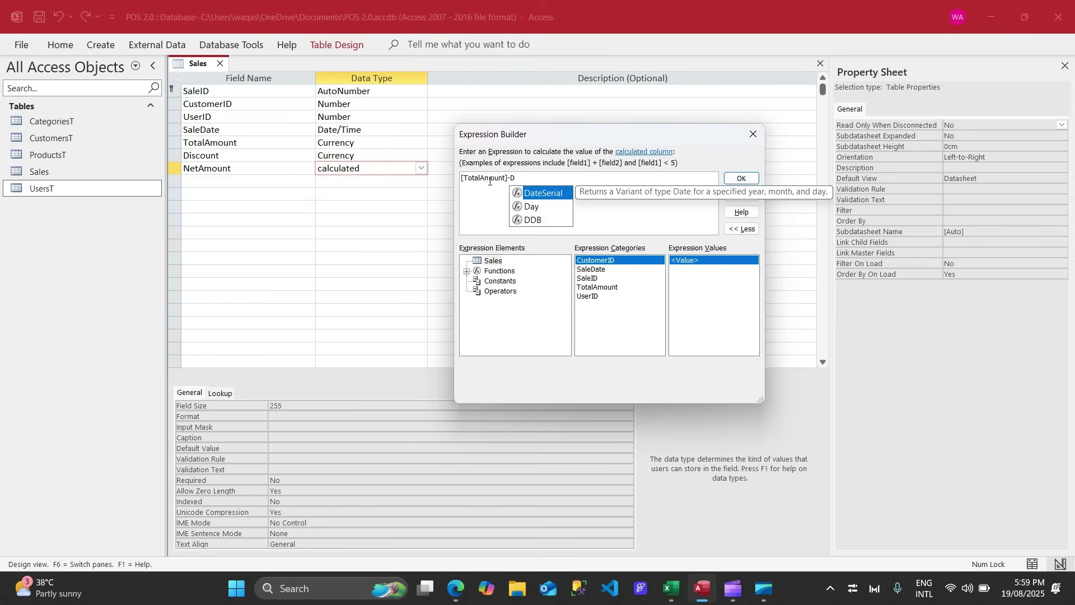
{"action": "type", "text": "iscount"}
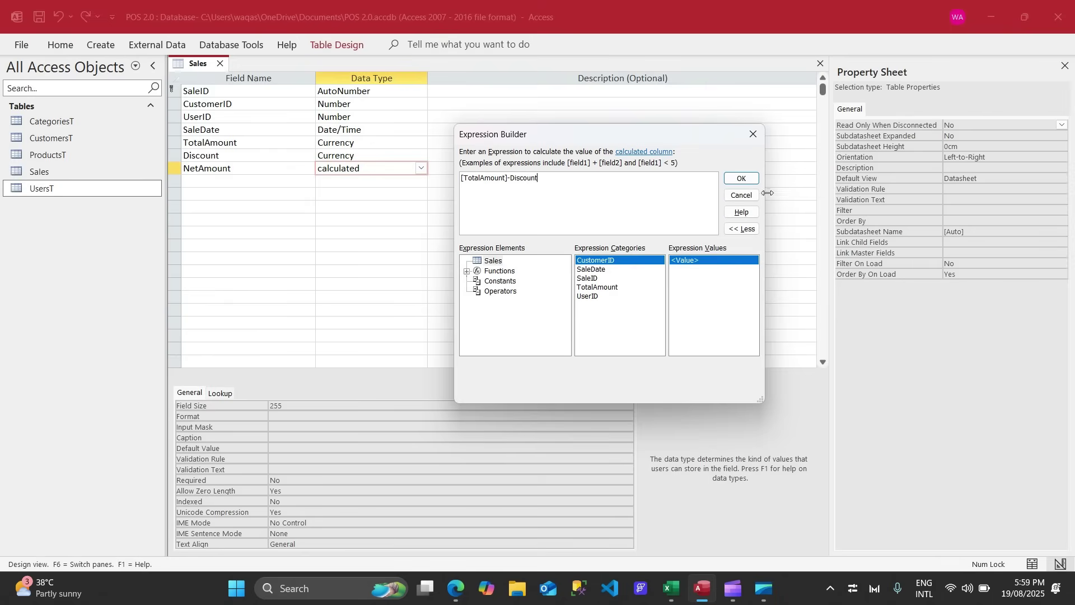
{"action": "left_click", "coordinate": [742, 178]}
Set the NetAmount field's result type and format to Currency with 0 decimal places
{"action": "left_click", "coordinate": [301, 417]}
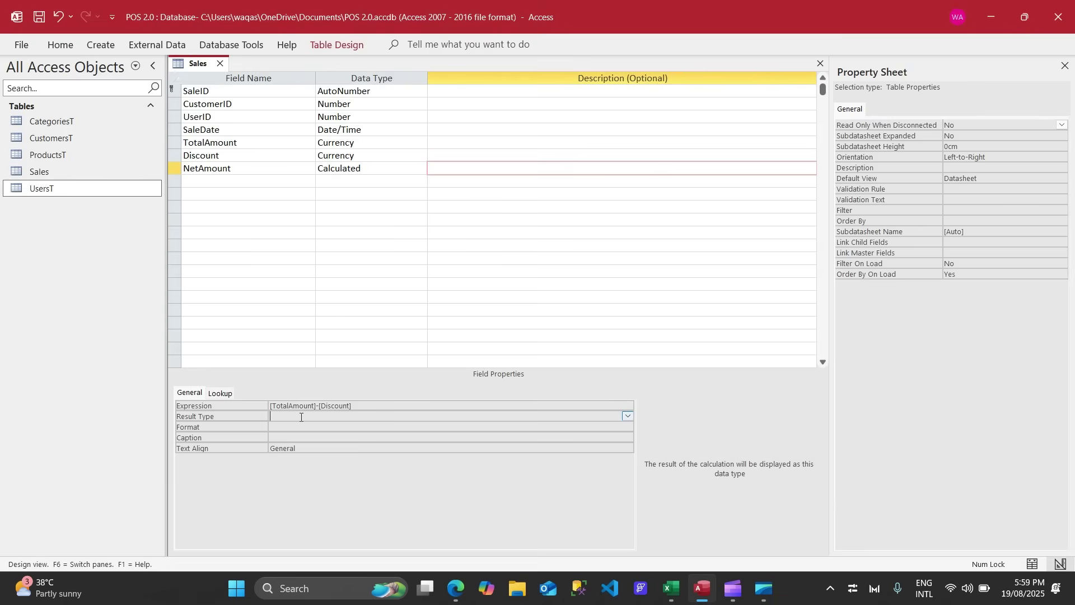
{"action": "type", "text": "c"}
{"action": "key", "text": "Return"}
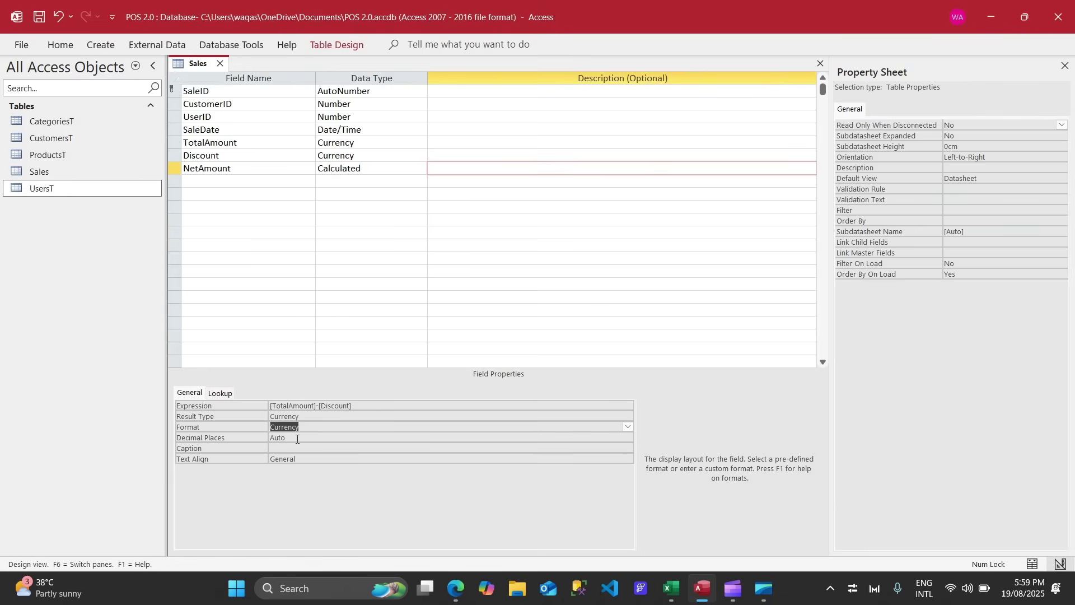
{"action": "left_click", "coordinate": [251, 441]}
{"action": "type", "text": "0"}
{"action": "key", "text": "Return"}
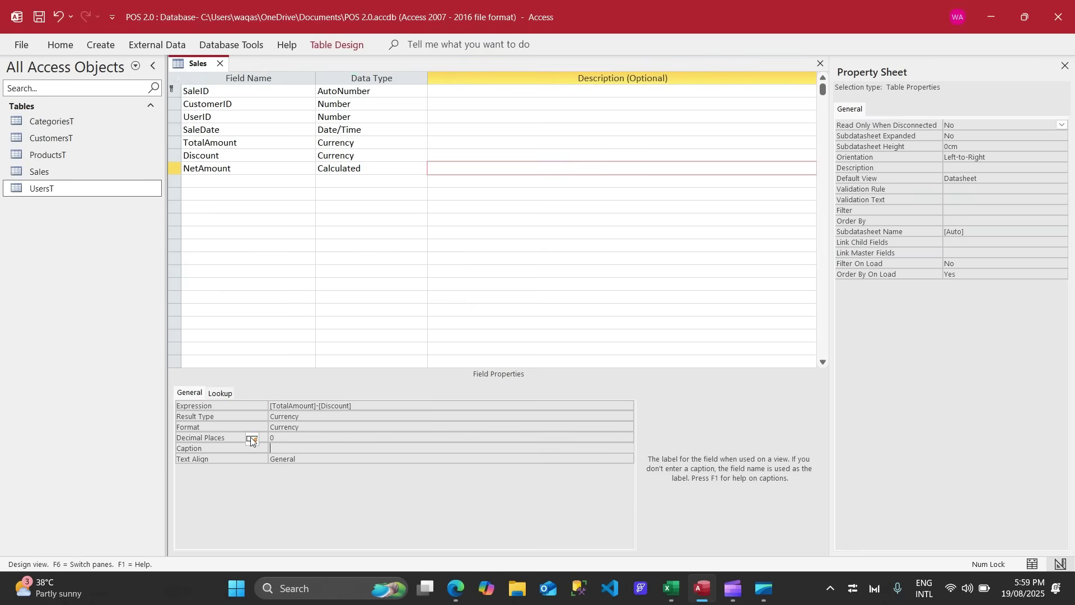
Copy Status from the Excel schema into the Sales table as a Short Text field with a field size of 25
{"action": "key", "text": "alt+Tab"}
{"action": "key", "text": "Down"}
{"action": "key", "text": "ctrl+c"}
{"action": "key", "text": "alt+Tab"}
{"action": "key", "text": "ctrl+v"}
{"action": "key", "text": "Tab"}
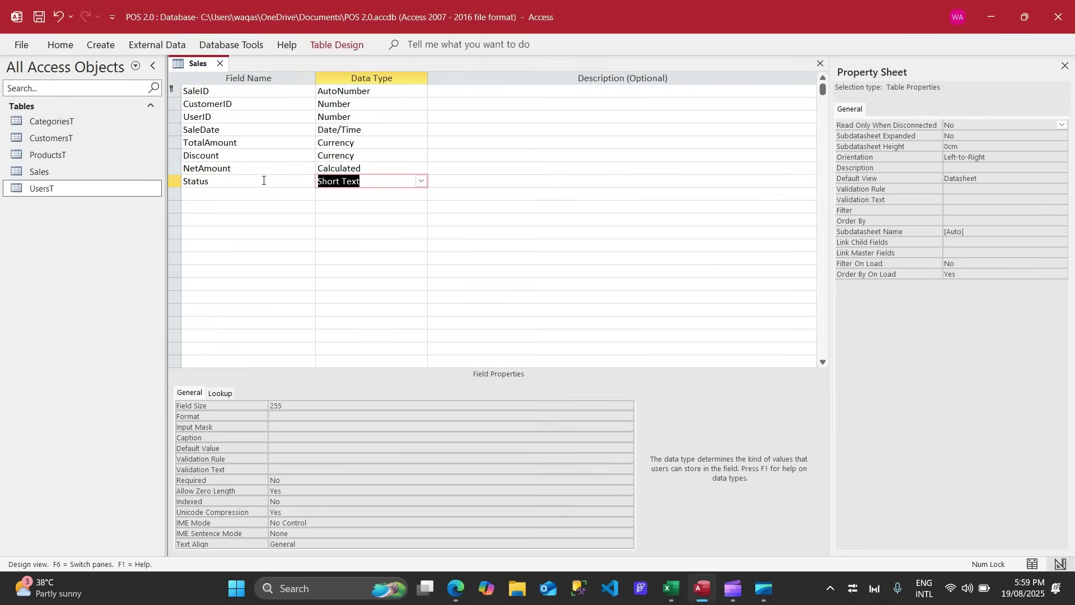
{"action": "left_click", "coordinate": [317, 406]}
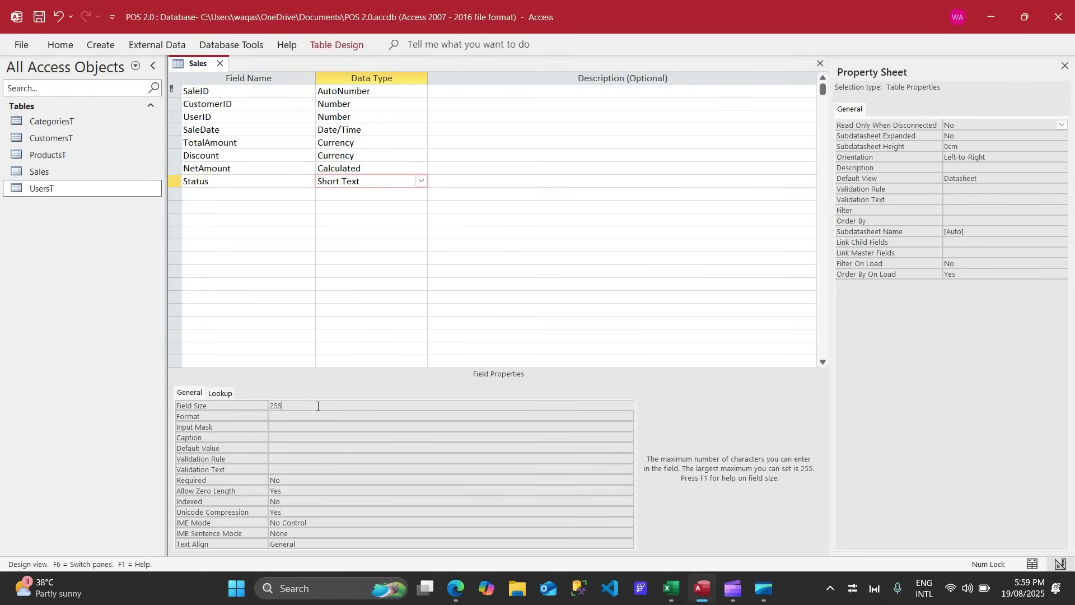
{"action": "key", "text": "Return"}
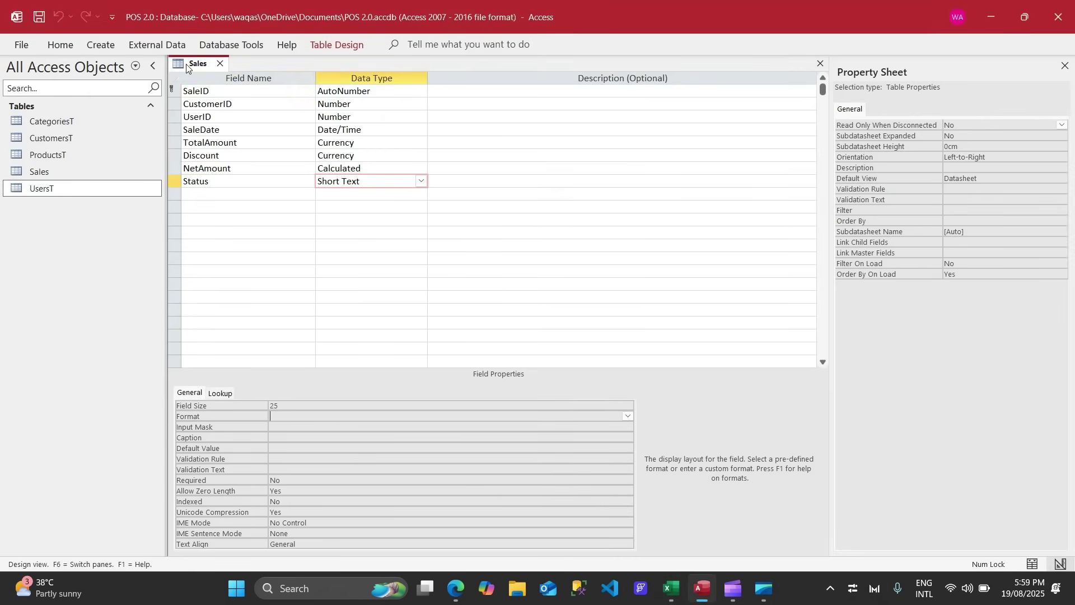
Review the Sales table's fields and look up the SaleItem table in the Excel schema
{"action": "left_click", "coordinate": [247, 104]}
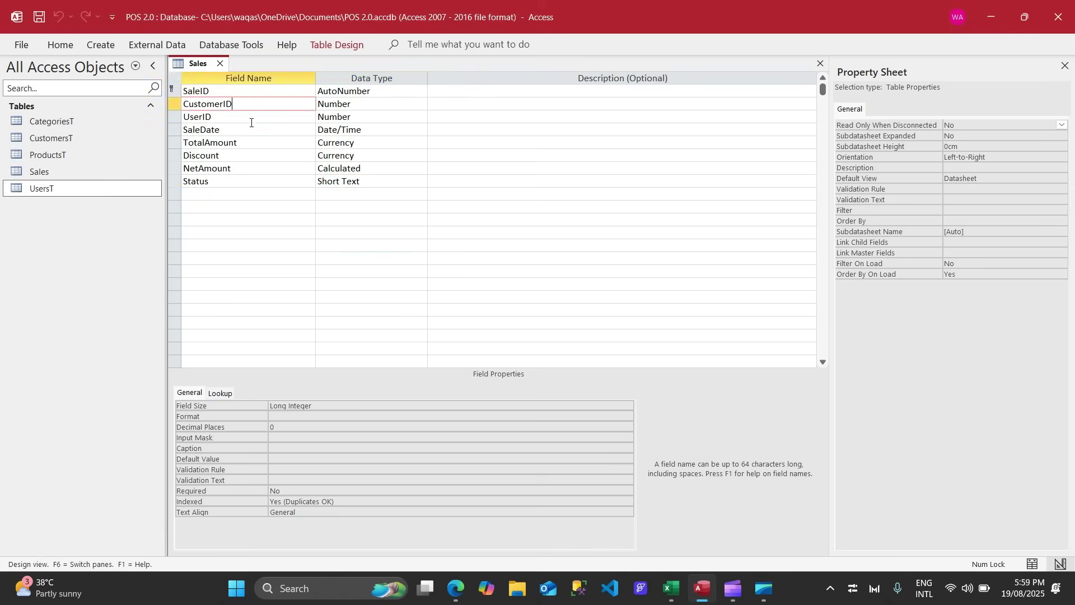
{"action": "left_click", "coordinate": [247, 168]}
{"action": "left_click", "coordinate": [245, 193]}
{"action": "key", "text": "alt+Tab"}
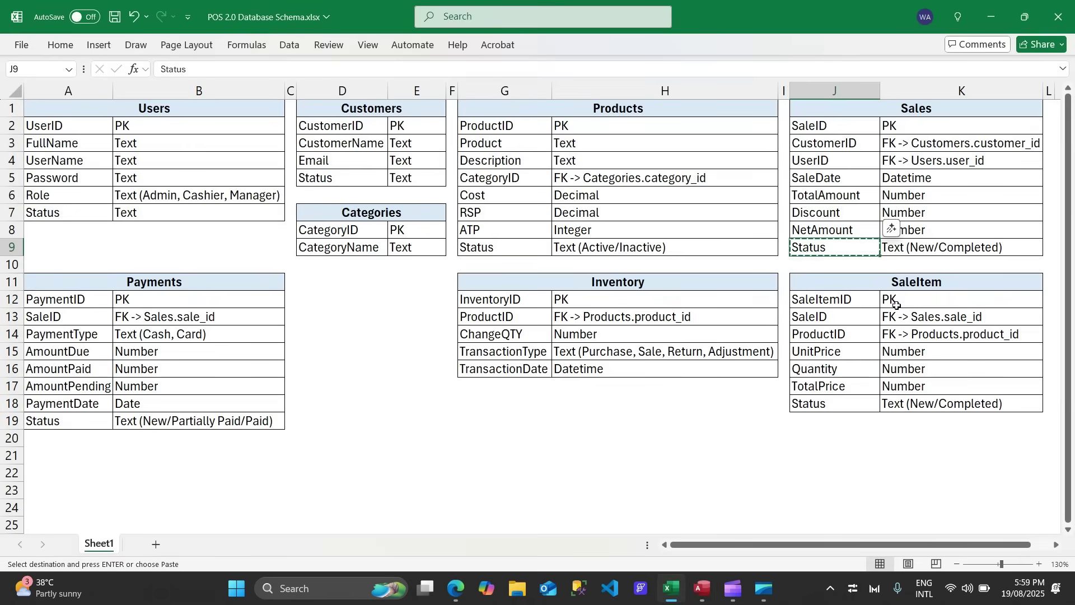
{"action": "left_click", "coordinate": [854, 286]}
{"action": "key", "text": "alt+Tab"}
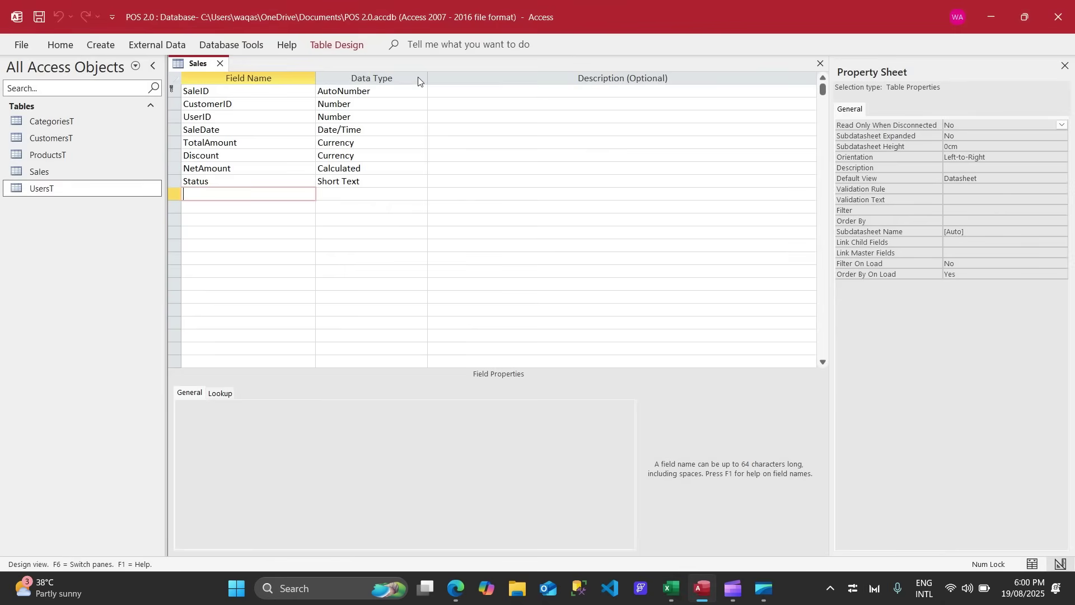
Close the Sales table and rename it SalesT
{"action": "left_click", "coordinate": [219, 64]}
{"action": "left_click", "coordinate": [67, 171]}
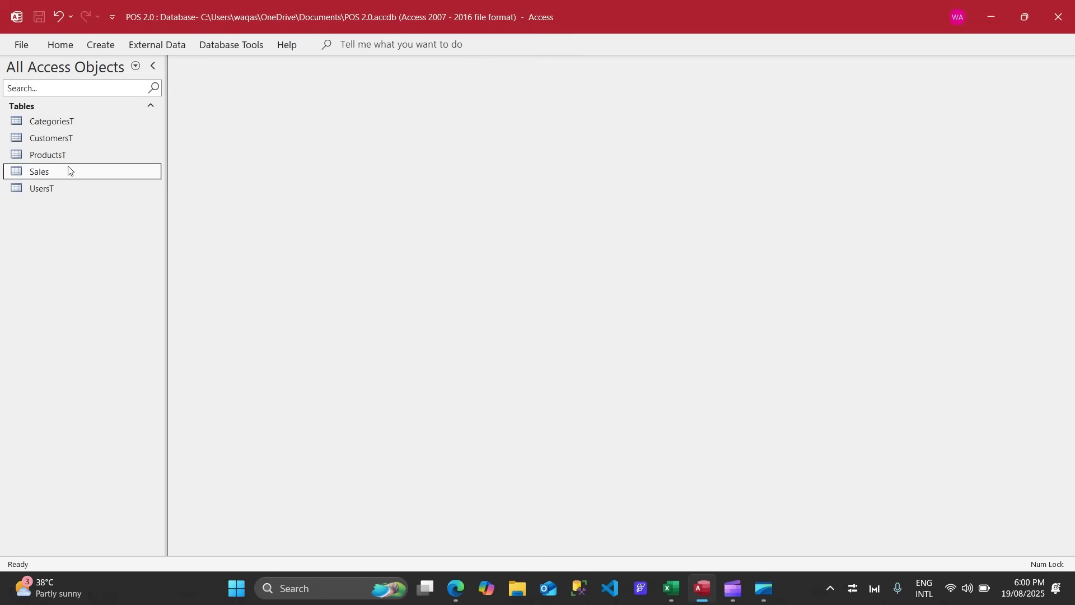
{"action": "right_click", "coordinate": [70, 175]}
{"action": "left_click", "coordinate": [111, 261]}
{"action": "left_click", "coordinate": [67, 172]}
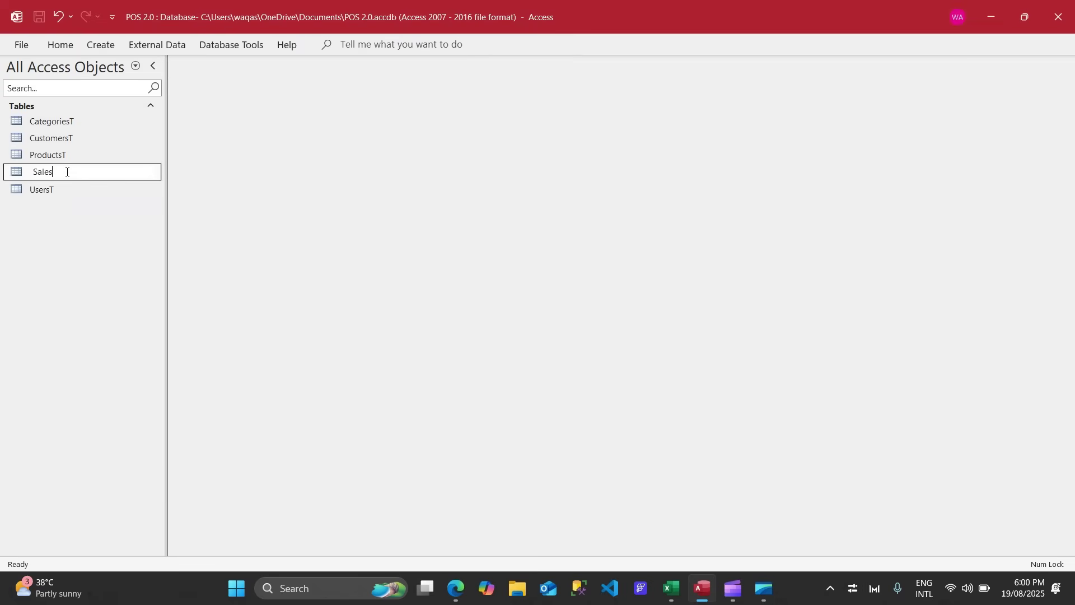
{"action": "type", "text": "T"}
{"action": "key", "text": "Return"}
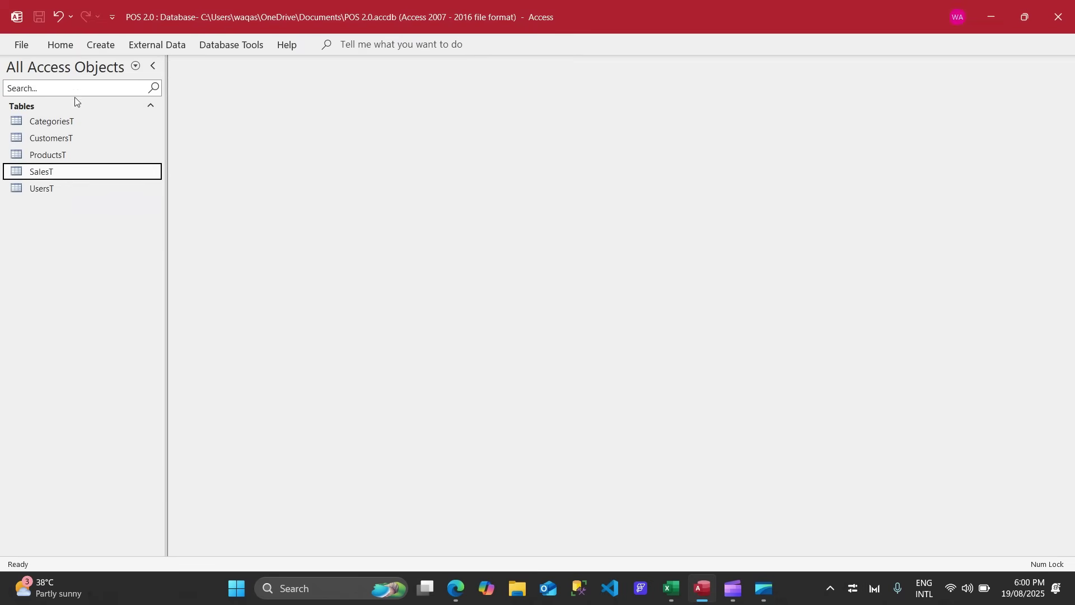
Create a new table, save it as SaleItemT and open it in Design View
{"action": "left_click", "coordinate": [100, 46]}
{"action": "left_click", "coordinate": [81, 79]}
{"action": "right_click", "coordinate": [202, 63]}
{"action": "left_click", "coordinate": [235, 139]}
{"action": "type", "text": "SaleItem"}
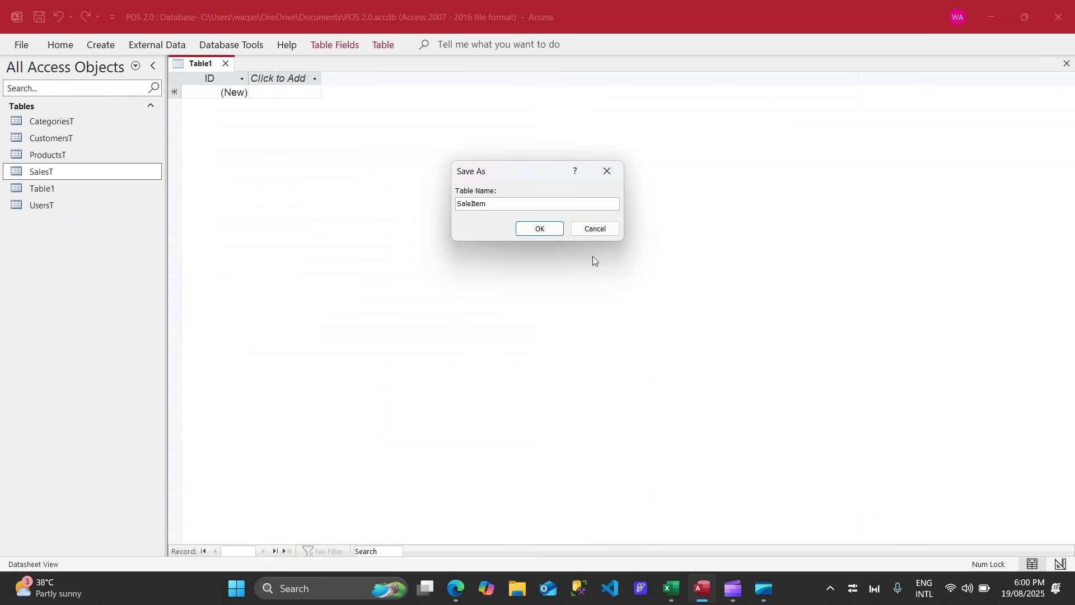
{"action": "type", "text": "T"}
{"action": "key", "text": "Return"}
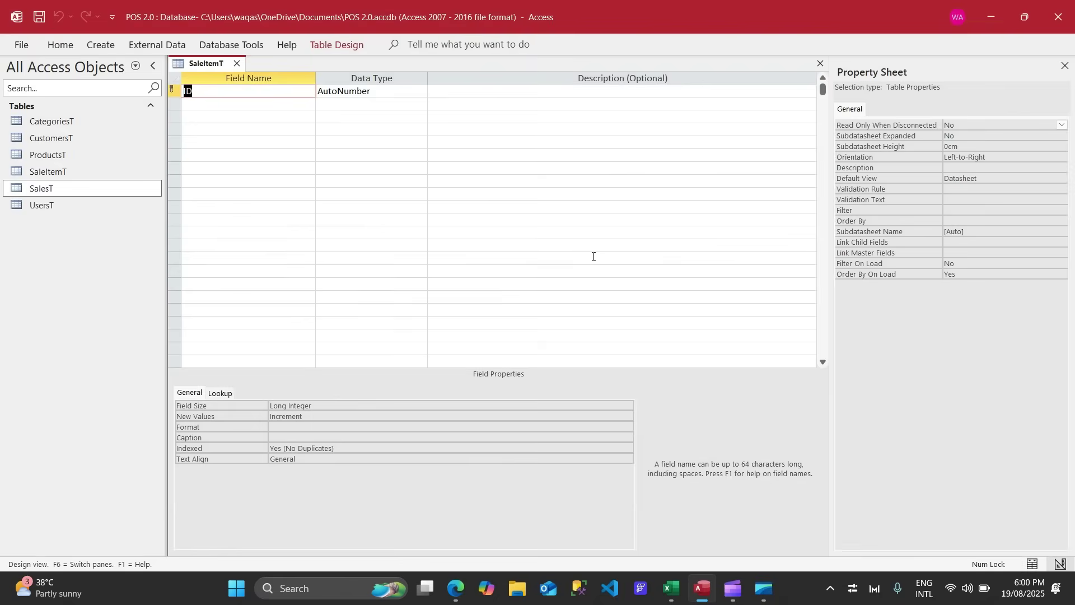
Copy the SaleItemID field name from the SaleItem table in the Excel schema and return to the SaleItemT design
{"action": "key", "text": "alt+Tab"}
{"action": "key", "text": "Return"}
{"action": "key", "text": "ctrl+c"}
{"action": "key", "text": "alt+Tab"}
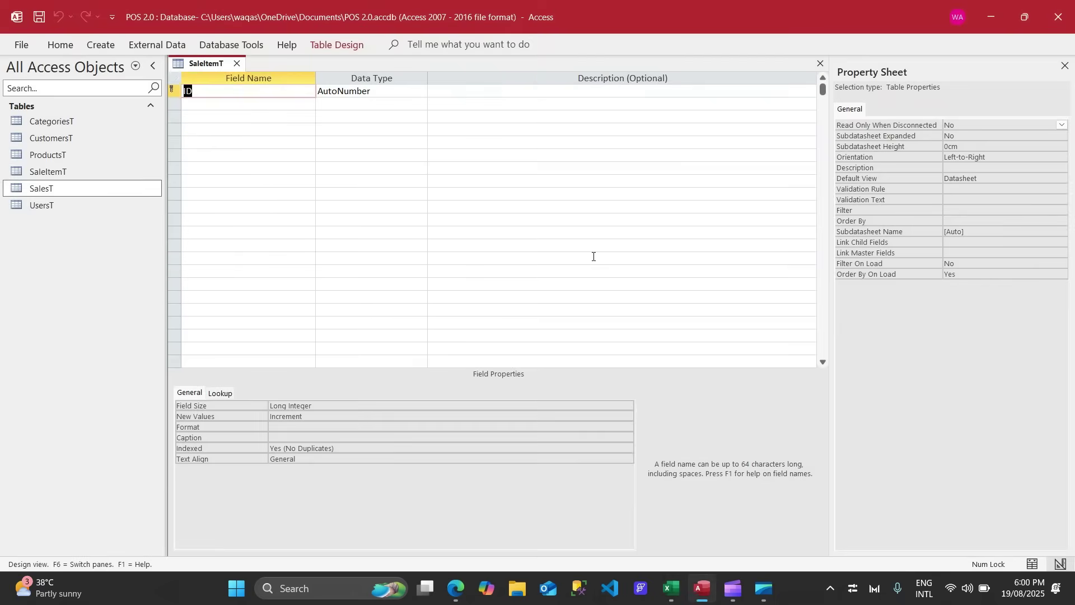
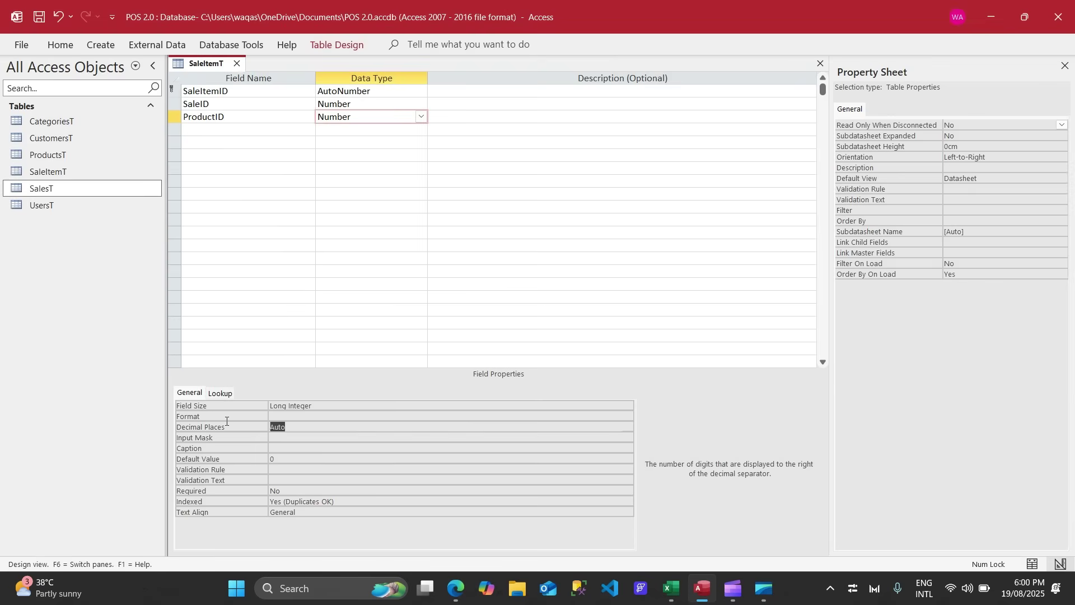
Set the ProductID field's decimal places to 0 and clear its default value
{"action": "type", "text": "0"}
{"action": "key", "text": "Tab"}
{"action": "key", "text": "BackSpace"}
{"action": "key", "text": "Tab"}
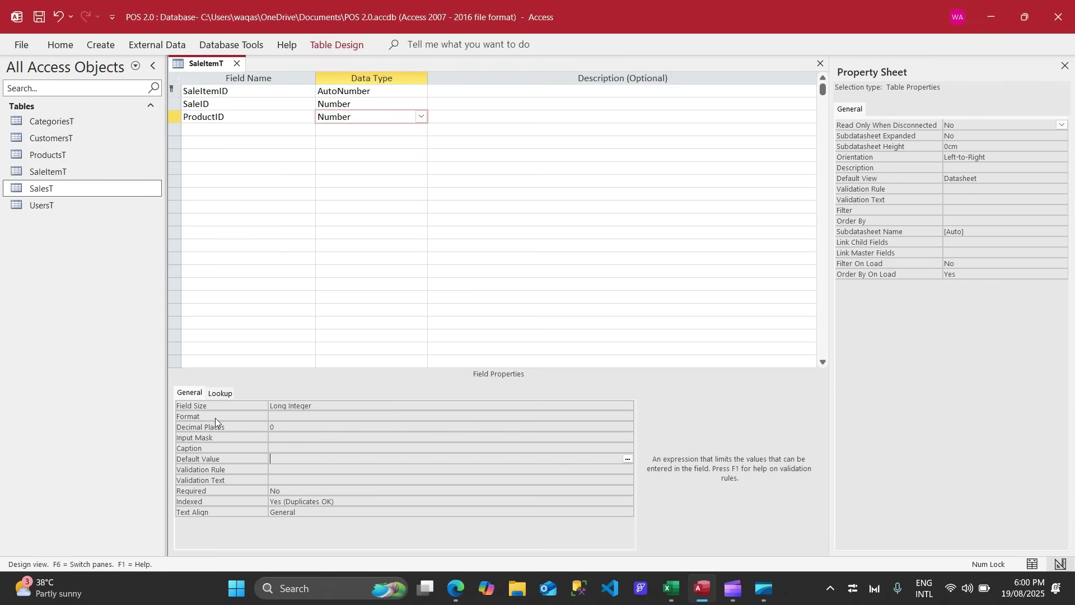
Copy UnitPrice from the Excel schema and add it to SaleItemT as a Currency field
{"action": "left_click", "coordinate": [257, 127]}
{"action": "key", "text": "alt+Tab"}
{"action": "key", "text": "Down"}
{"action": "key", "text": "ctrl+c"}
{"action": "key", "text": "alt+Tab"}
{"action": "key", "text": "ctrl+v"}
{"action": "key", "text": "Tab"}
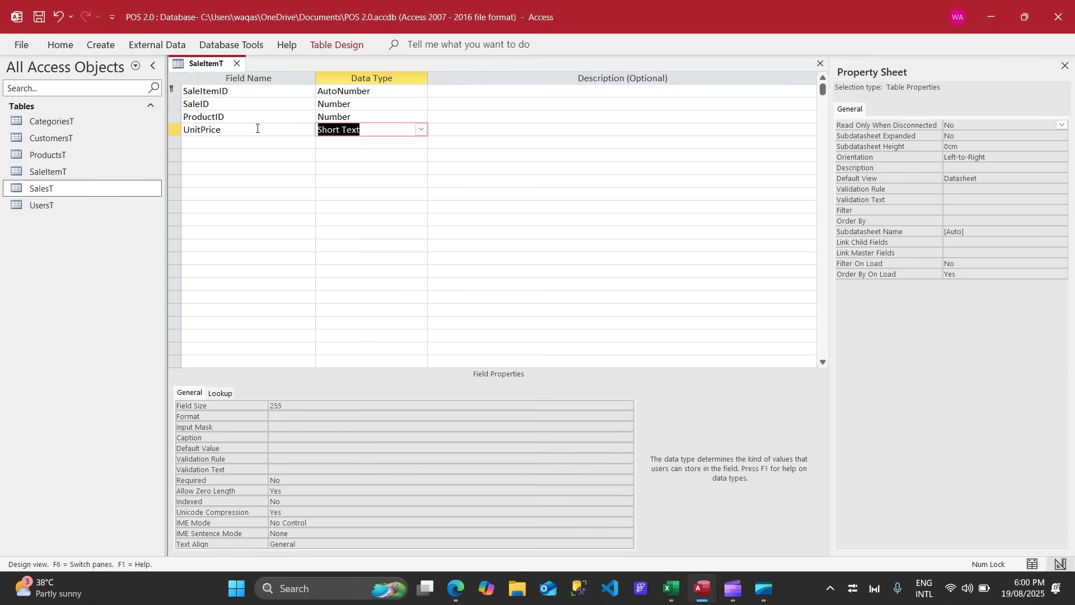
{"action": "type", "text": "currency"}
{"action": "key", "text": "Tab"}
Set the UnitPrice field's decimal places to 0 and clear its default value
{"action": "left_click", "coordinate": [291, 419]}
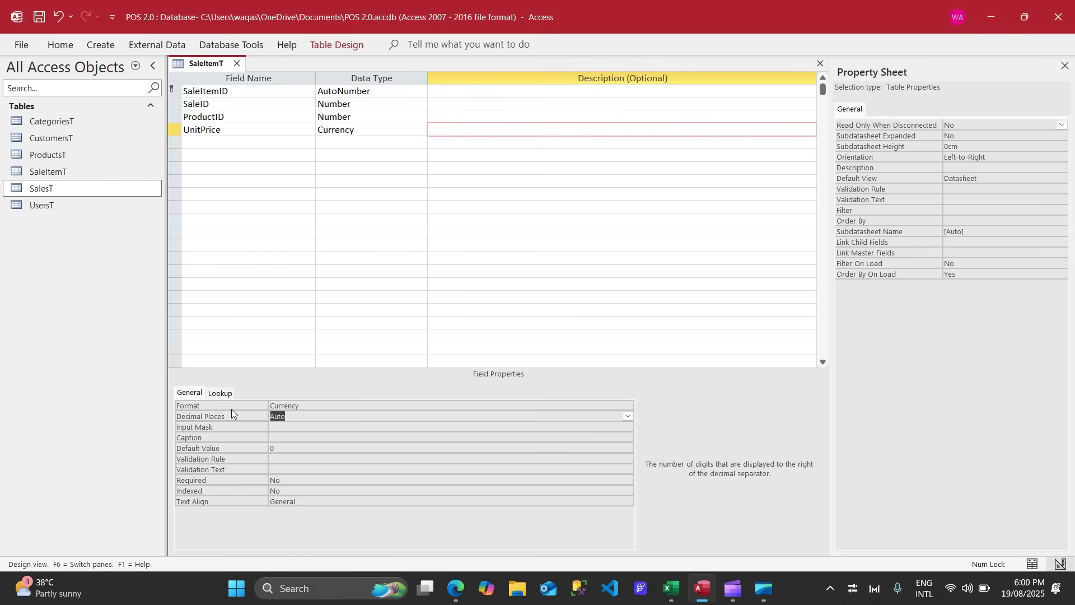
{"action": "type", "text": "0"}
{"action": "key", "text": "Tab"}
{"action": "key", "text": "Tab"}
{"action": "key", "text": "Tab"}
{"action": "key", "text": "BackSpace"}
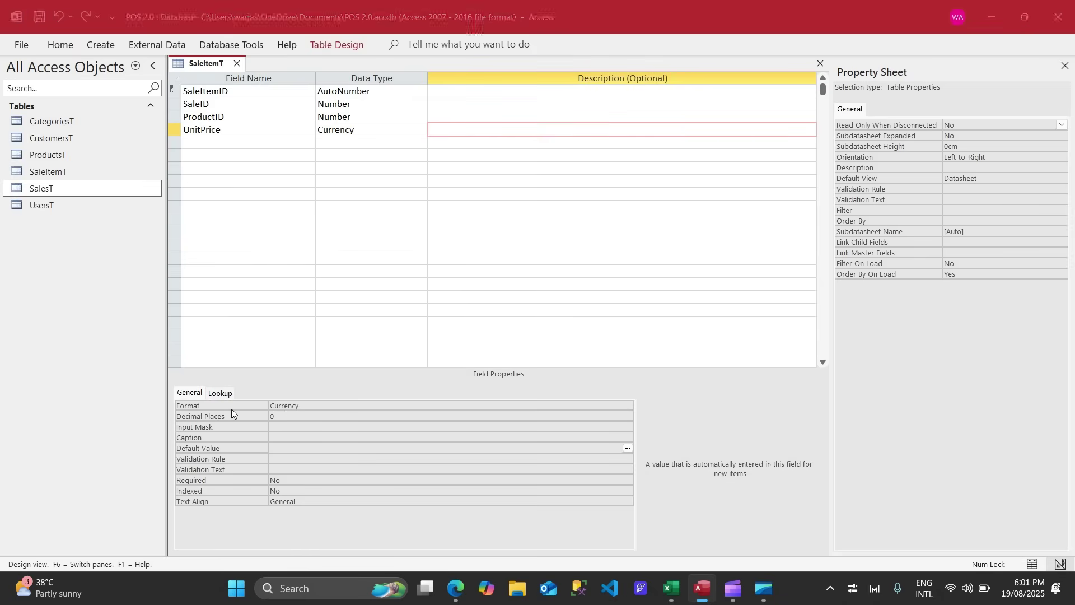
Copy Quantity from the Excel schema and add it to SaleItemT as a Number field
{"action": "key", "text": "alt+Tab"}
{"action": "key", "text": "Down"}
{"action": "key", "text": "alt+Tab"}
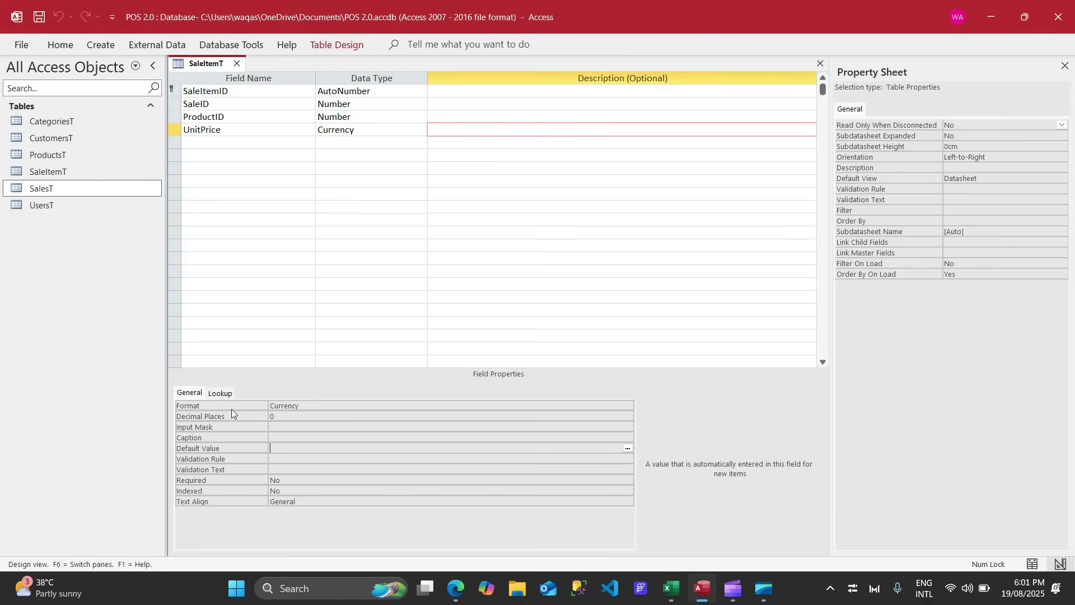
{"action": "left_click", "coordinate": [233, 142]}
{"action": "key", "text": "ctrl+v"}
{"action": "key", "text": "Tab"}
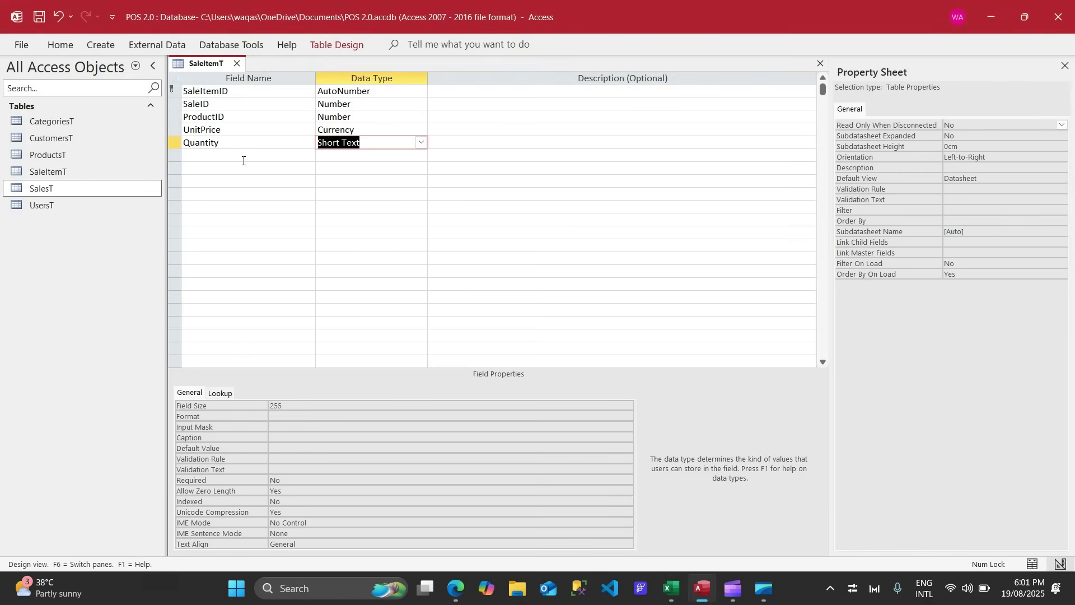
{"action": "type", "text": "nu"}
{"action": "key", "text": "Tab"}
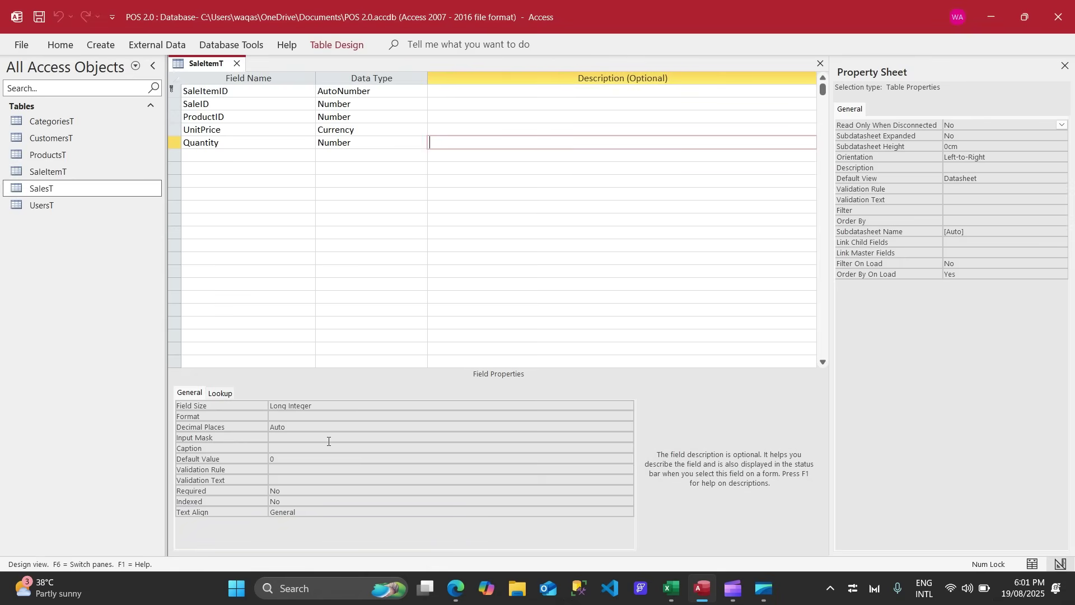
Set the Quantity field's decimal places to 0 and clear its default value
{"action": "double_click", "coordinate": [310, 427]}
{"action": "type", "text": "0"}
{"action": "key", "text": "Down"}
{"action": "key", "text": "Down"}
{"action": "key", "text": "Down"}
{"action": "key", "text": "BackSpace"}
{"action": "key", "text": "Down"}
Copy TotalPrice from the Excel schema and add it to SaleItemT as a Calculated field
{"action": "key", "text": "alt+Tab"}
{"action": "key", "text": "Down"}
{"action": "key", "text": "ctrl+c"}
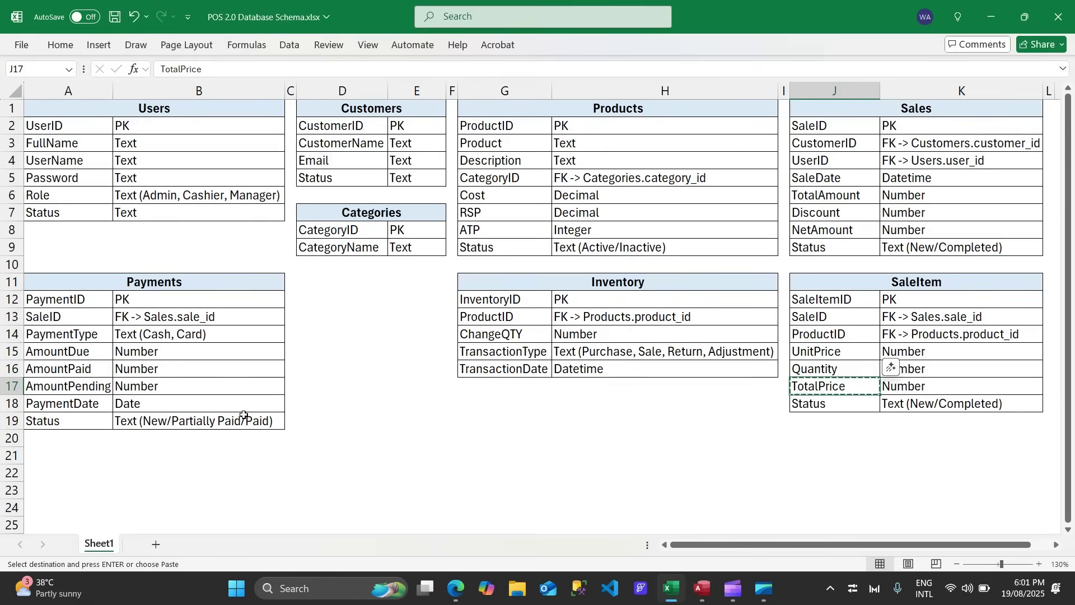
{"action": "key", "text": "alt+Tab"}
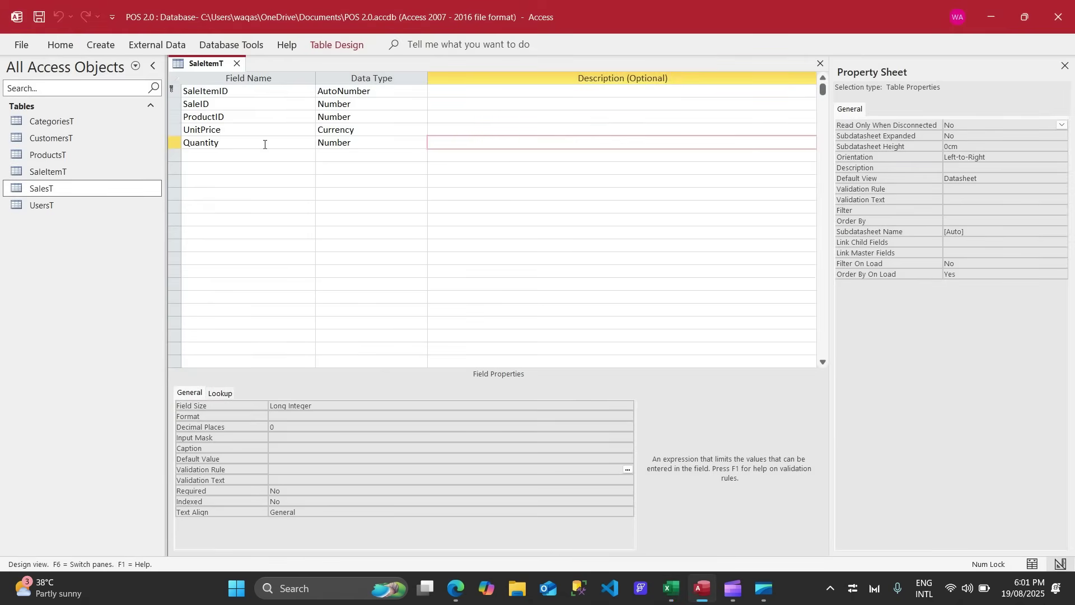
{"action": "left_click", "coordinate": [239, 152]}
{"action": "key", "text": "alt+Tab"}
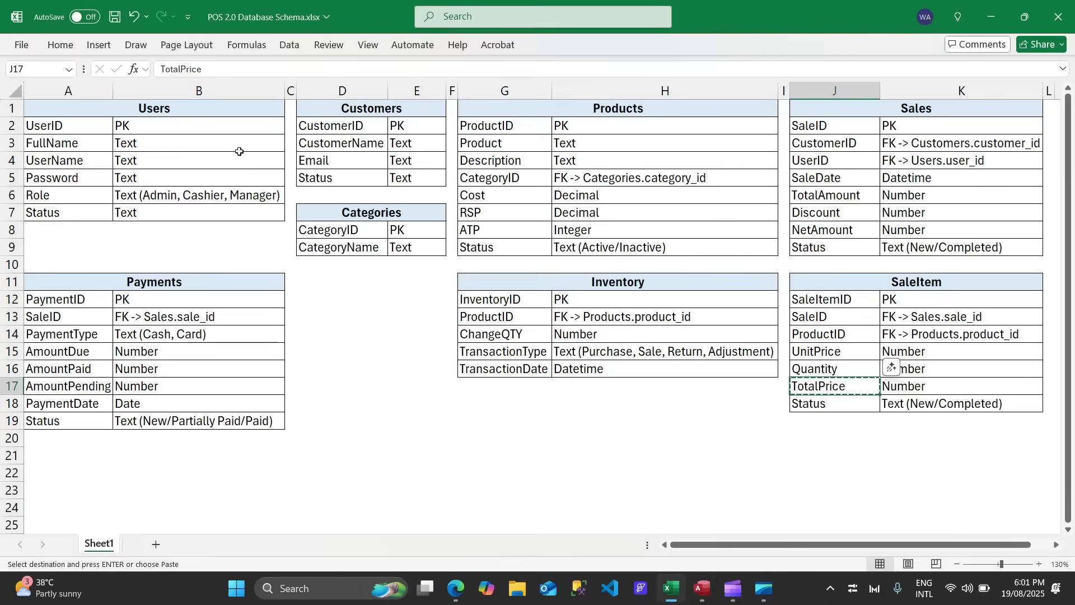
{"action": "key", "text": "alt+Tab"}
{"action": "key", "text": "ctrl+v"}
{"action": "key", "text": "Tab"}
{"action": "type", "text": "cak"}
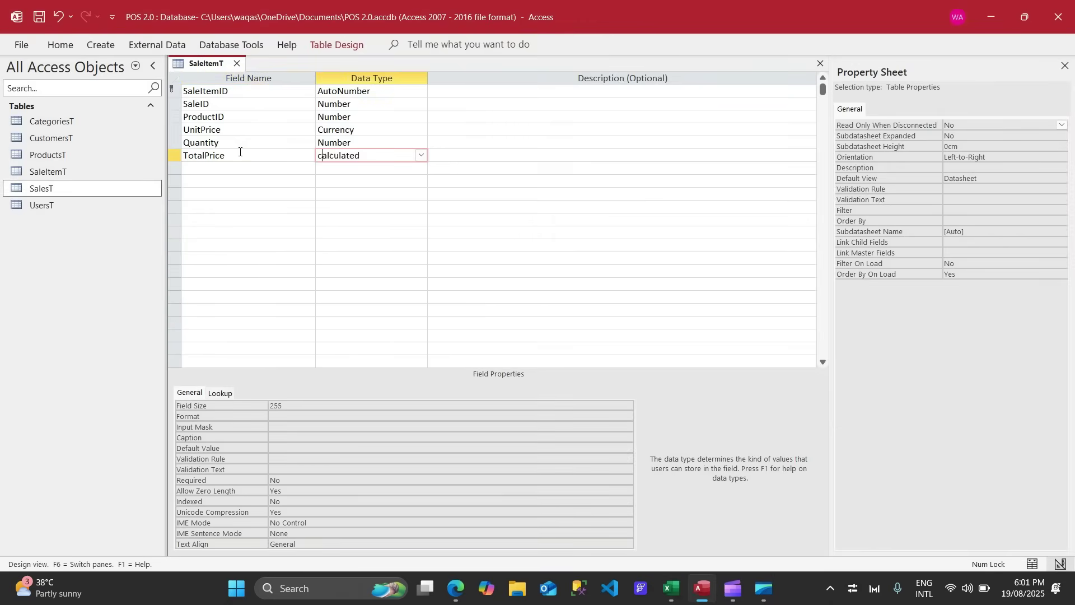
{"action": "key", "text": "Return"}
{"action": "key", "text": "Return"}
{"action": "key", "text": "BackSpace"}
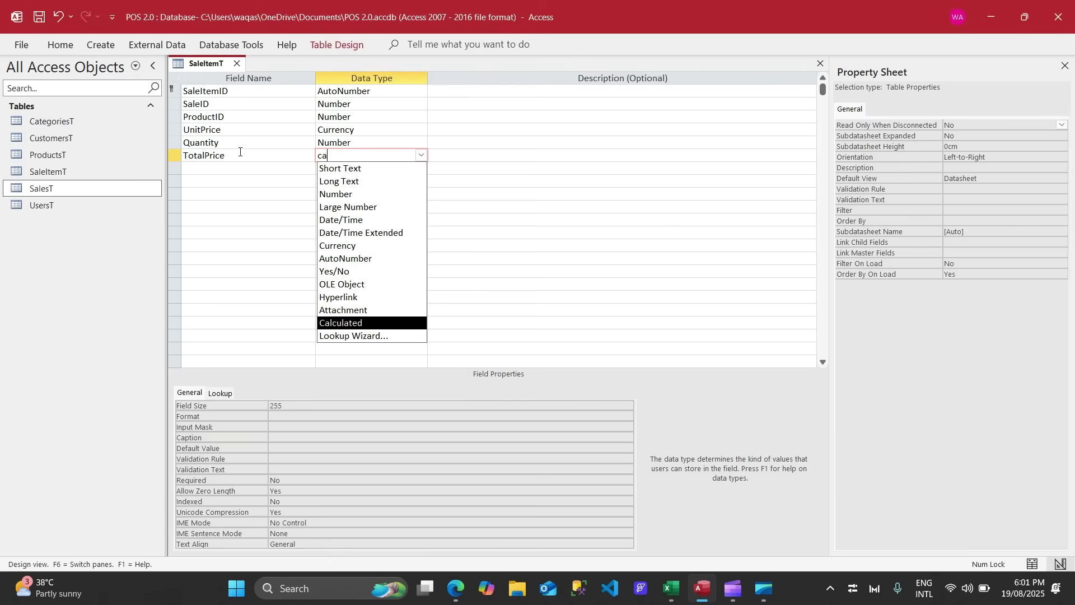
{"action": "key", "text": "Return"}
Define the TotalPrice calculated field's expression as [UnitPrice]*[Quantity]
{"action": "left_click_drag", "start_coordinate": [469, 104], "coordinate": [501, 153]}
{"action": "type", "text": "[un"}
{"action": "key", "text": "Tab"}
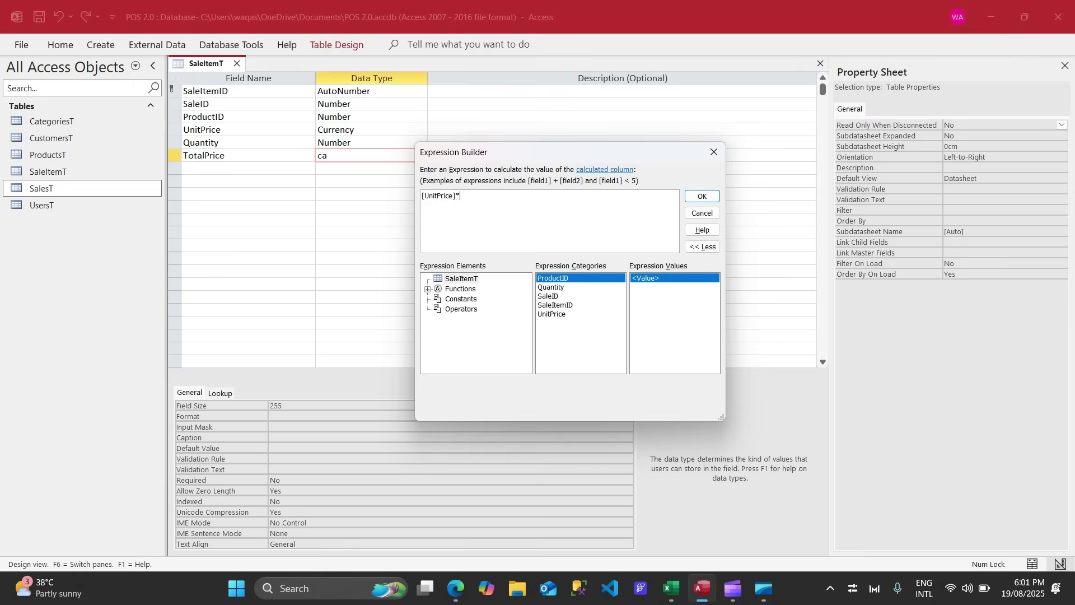
{"action": "type", "text": "*q"}
{"action": "key", "text": "Tab"}
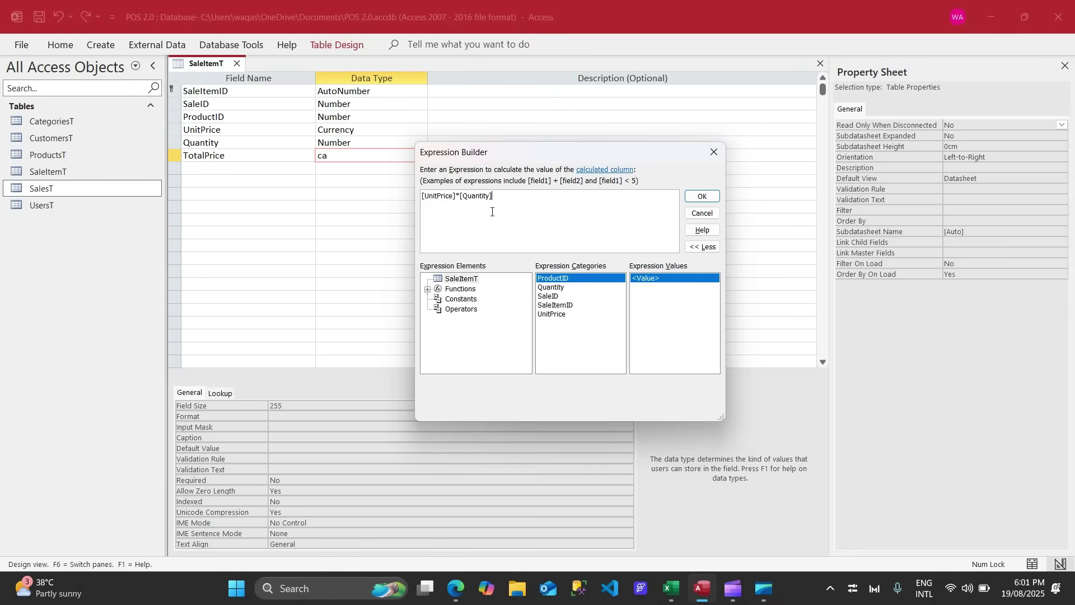
{"action": "left_click", "coordinate": [703, 197]}
Set both the result type and the format of the TotalPrice calculated field to Currency
{"action": "left_click", "coordinate": [289, 417]}
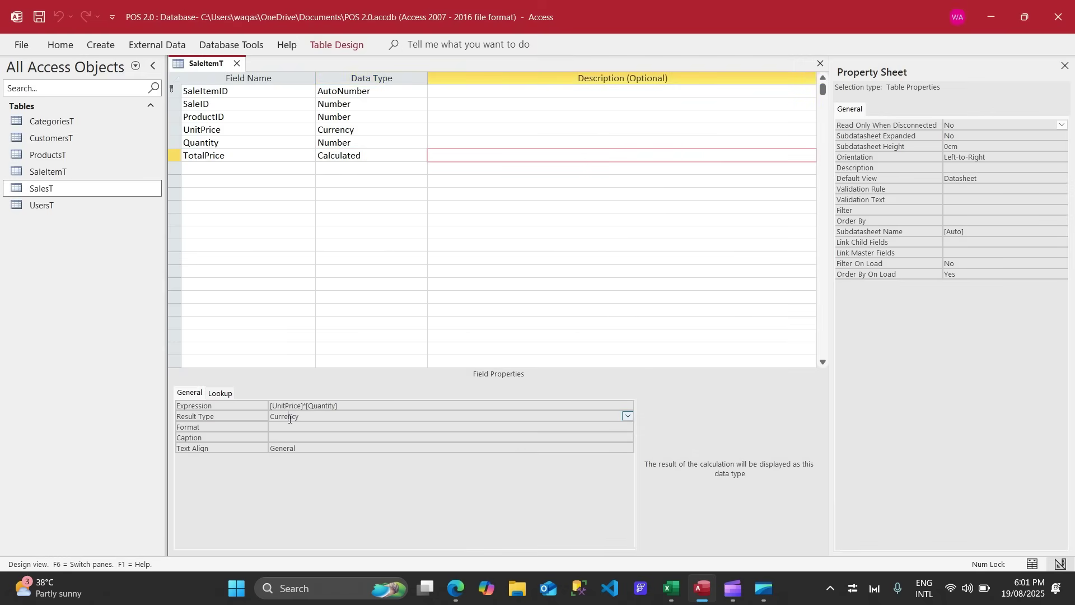
{"action": "left_click", "coordinate": [283, 428]}
{"action": "type", "text": "currency"}
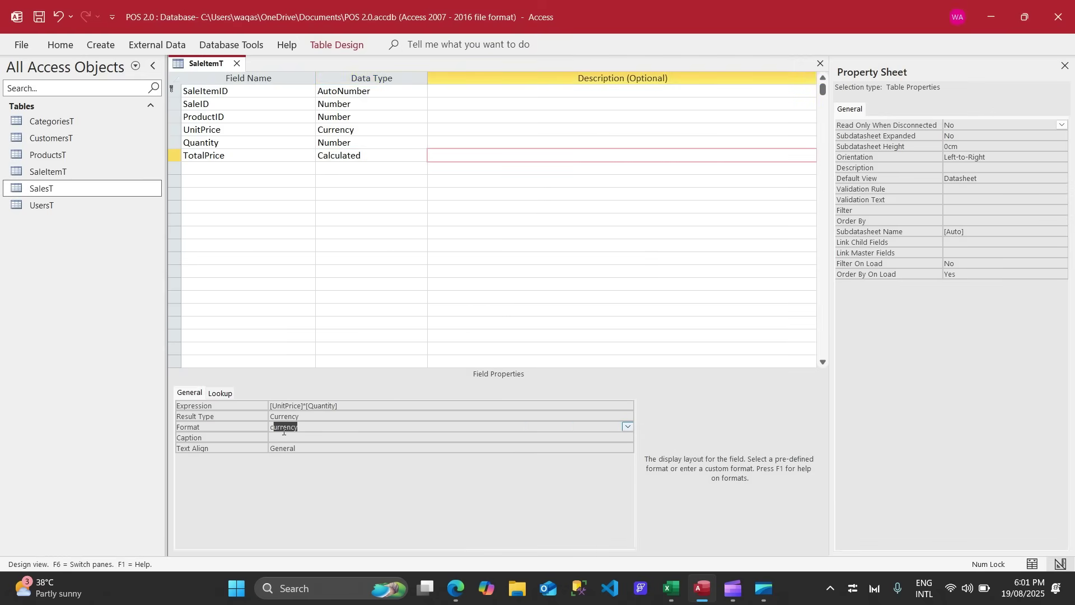
{"action": "key", "text": "Return"}
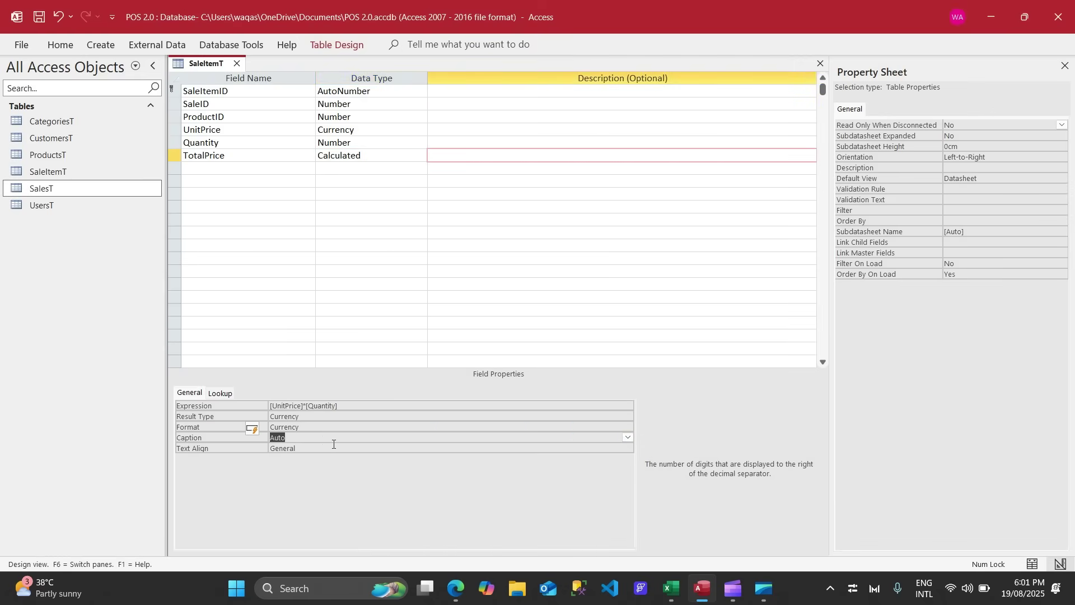
Copy Status from the Excel schema and add it to SaleItemT as a Short Text field with field size 25
{"action": "key", "text": "alt+Tab"}
{"action": "key", "text": "Down"}
{"action": "key", "text": "ctrl+c"}
{"action": "key", "text": "alt+Tab"}
{"action": "left_click", "coordinate": [248, 168]}
{"action": "key", "text": "ctrl+v"}
{"action": "key", "text": "Return"}
{"action": "left_click", "coordinate": [316, 406]}
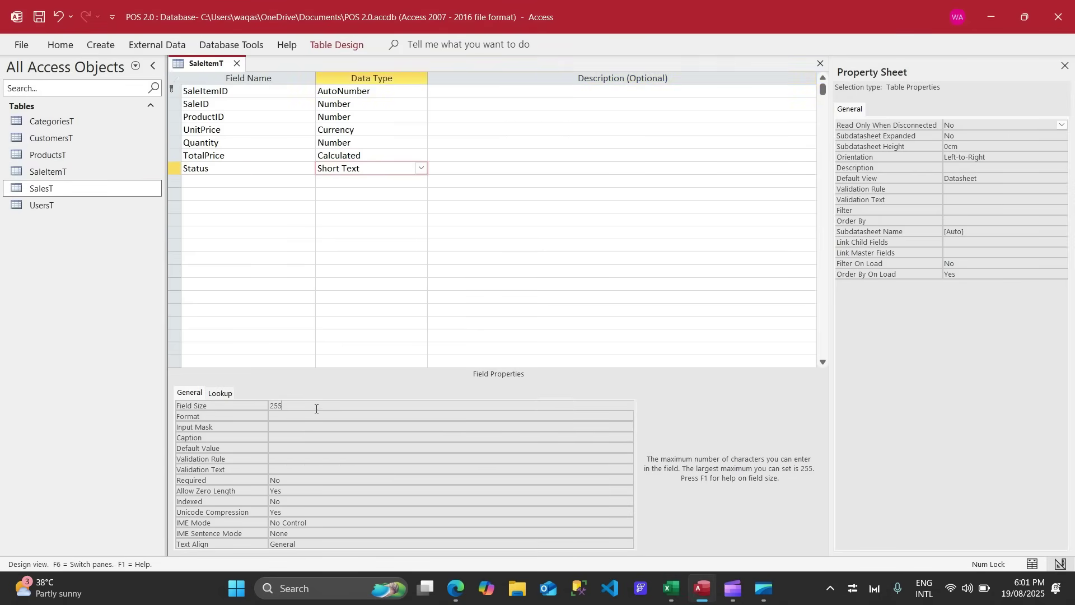
{"action": "key", "text": "alt+Tab"}
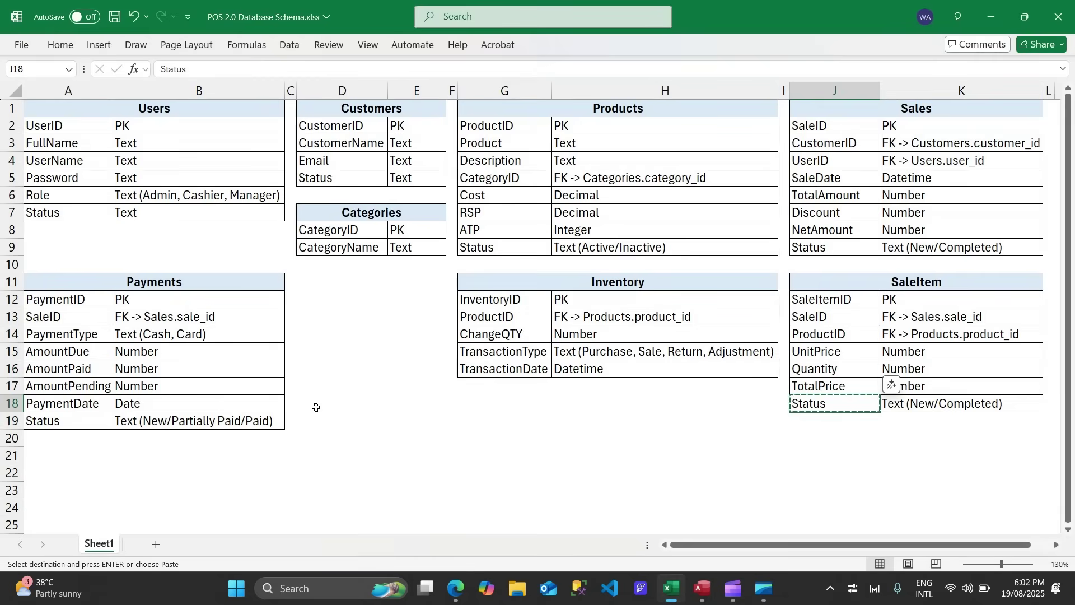
{"action": "key", "text": "alt+Tab"}
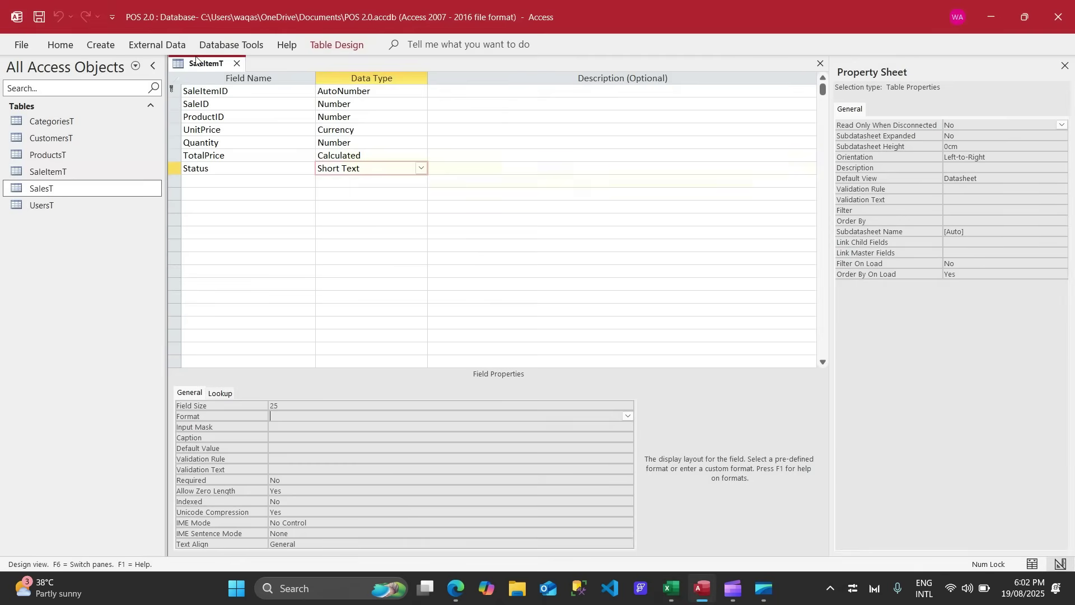
Select the Payments block in the Excel schema for reference and close the SaleItemT table
{"action": "right_click", "coordinate": [195, 62]}
{"action": "key", "text": "Escape"}
{"action": "key", "text": "alt+Tab"}
{"action": "left_click_drag", "start_coordinate": [201, 285], "coordinate": [190, 422]}
{"action": "key", "text": "alt+Tab"}
{"action": "left_click", "coordinate": [238, 66]}
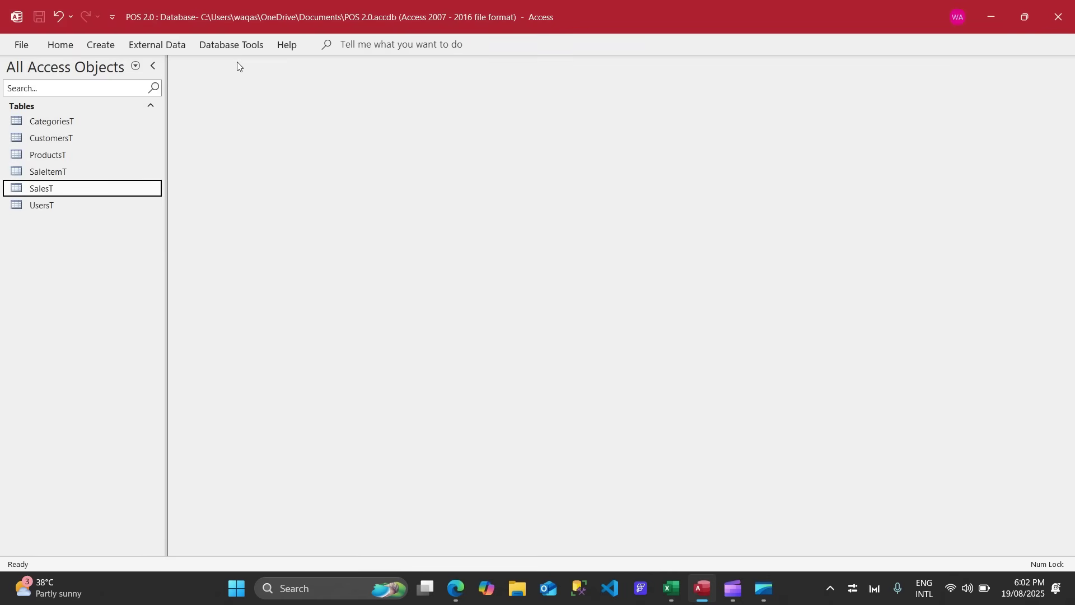
Create a new table, switch it to Design View and save it as PaymentsT, using the Payments heading copied from Excel
{"action": "left_click", "coordinate": [101, 45]}
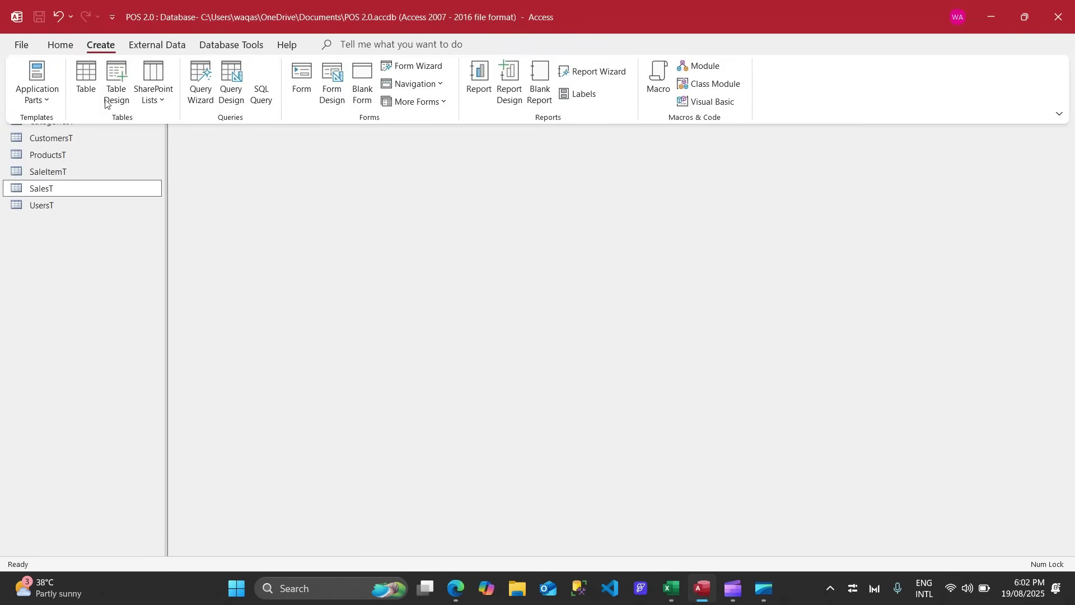
{"action": "left_click", "coordinate": [92, 87]}
{"action": "right_click", "coordinate": [203, 63]}
{"action": "left_click", "coordinate": [257, 137]}
{"action": "key", "text": "alt+Tab"}
{"action": "key", "text": "Up"}
{"action": "key", "text": "ctrl+c"}
{"action": "key", "text": "alt+Tab"}
{"action": "key", "text": "ctrl+v"}
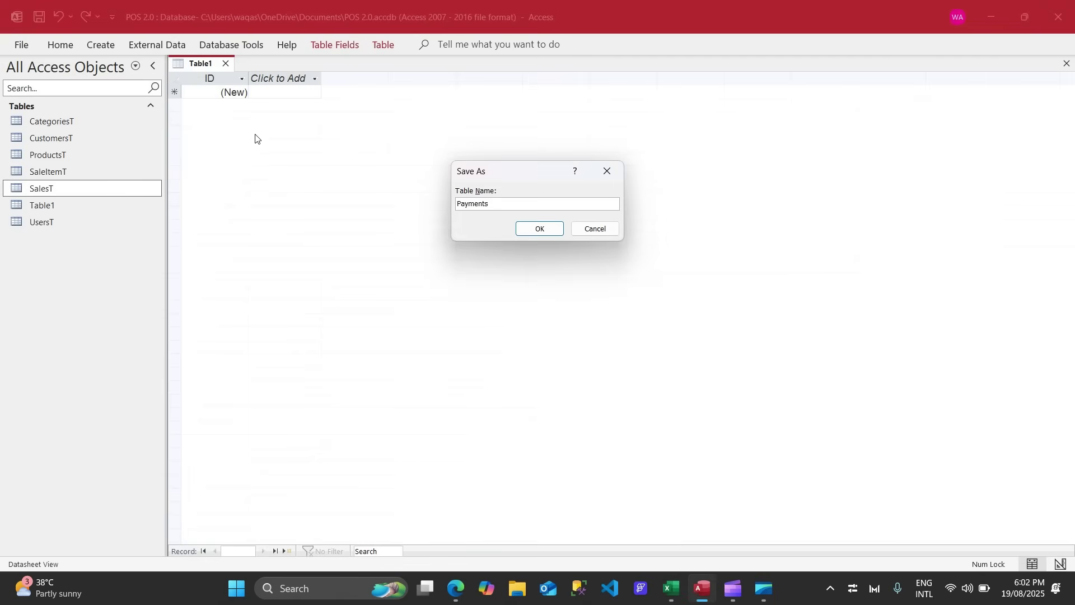
{"action": "key", "text": "Return"}
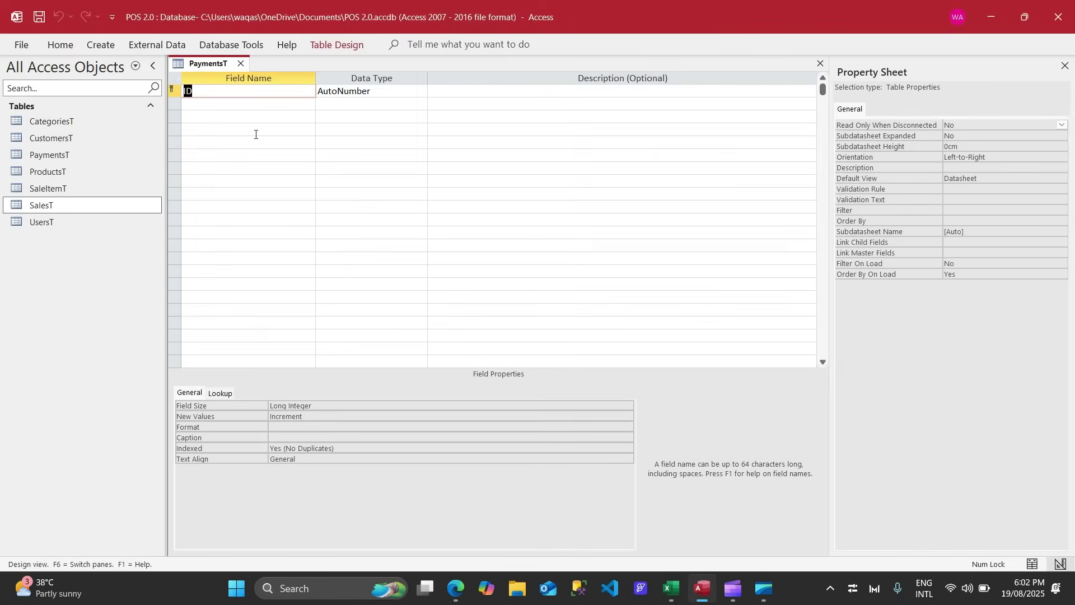
Rename the ID key field of PaymentsT to PaymentID with the name copied from the Excel schema
{"action": "key", "text": "alt+Tab"}
{"action": "key", "text": "Down"}
{"action": "key", "text": "ctrl+c"}
{"action": "key", "text": "alt+Tab"}
{"action": "key", "text": "ctrl+v"}
{"action": "key", "text": "Down"}
Copy SaleID and PaymentType from the Excel schema and add them as new fields in PaymentsT
{"action": "key", "text": "alt+Tab"}
{"action": "key", "text": "Down"}
{"action": "key", "text": "ctrl+c"}
{"action": "key", "text": "alt+Tab"}
{"action": "key", "text": "ctrl+v"}
{"action": "key", "text": "Down"}
{"action": "key", "text": "alt+Tab"}
{"action": "key", "text": "Down"}
{"action": "key", "text": "ctrl+c"}
{"action": "key", "text": "alt+Tab"}
{"action": "key", "text": "ctrl+v"}
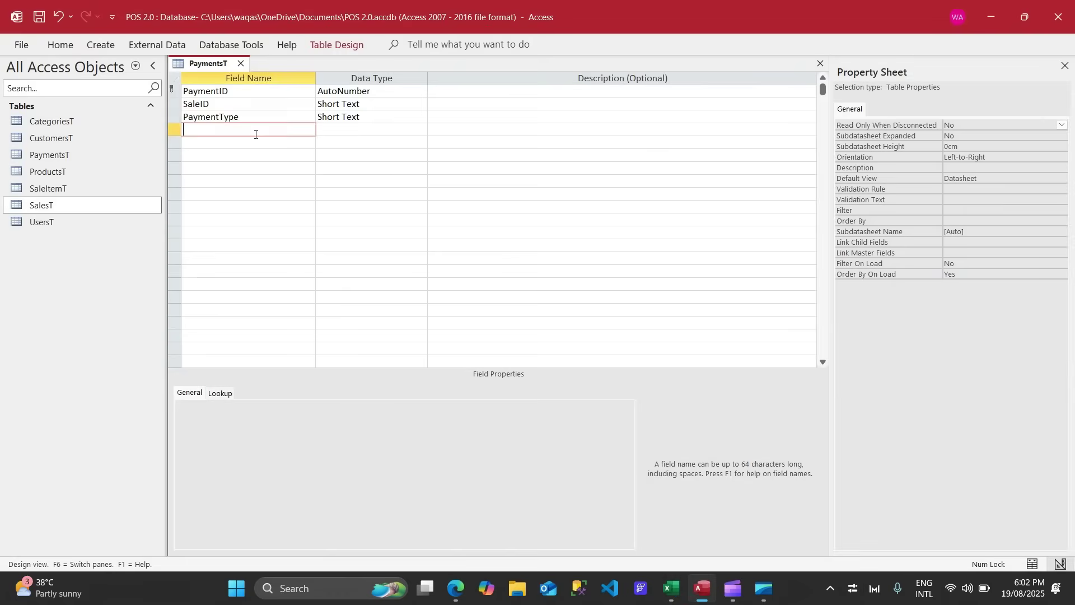
{"action": "key", "text": "Down"}
Change the data type of SaleID in PaymentsT to Number
{"action": "key", "text": "alt+Tab"}
{"action": "key", "text": "Up"}
{"action": "key", "text": "Up"}
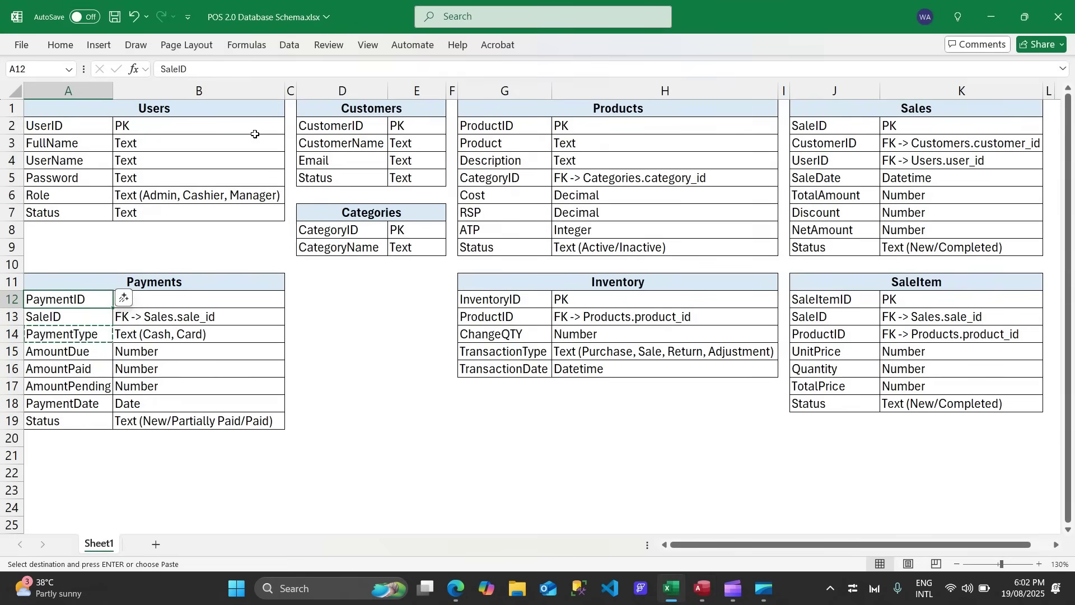
{"action": "key", "text": "alt+Tab"}
{"action": "left_click", "coordinate": [392, 103]}
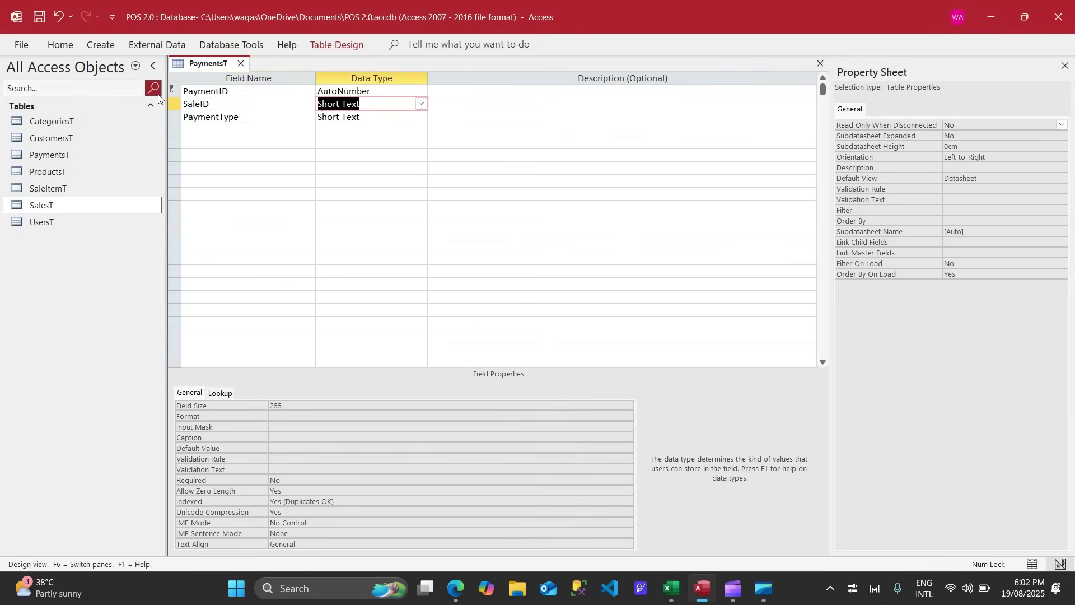
{"action": "type", "text": "ny"}
{"action": "key", "text": "BackSpace"}
{"action": "type", "text": "n"}
{"action": "key", "text": "Tab"}
{"action": "key", "text": "shift+Tab"}
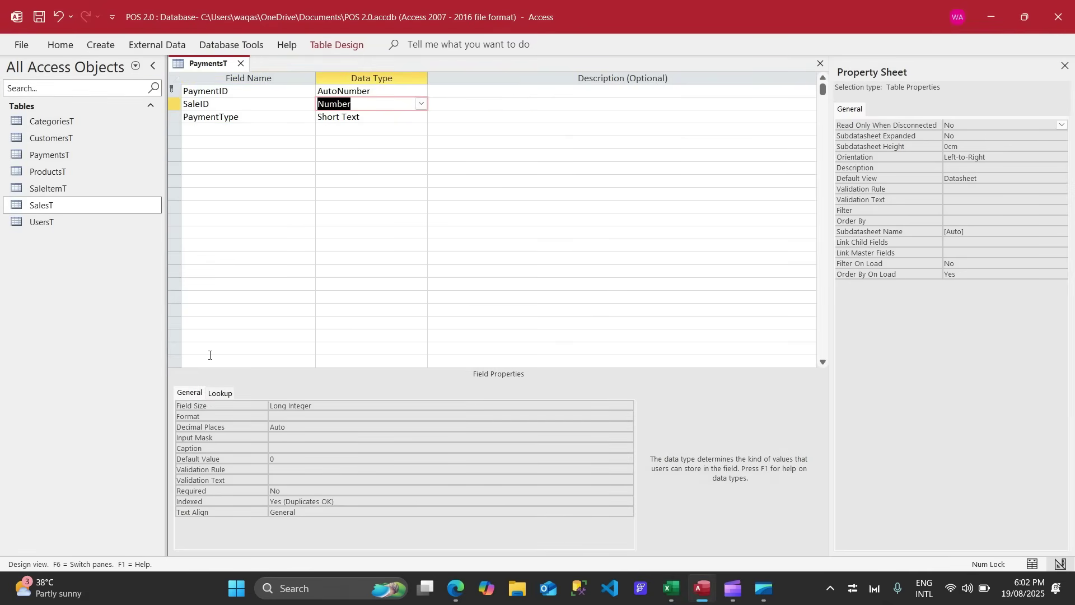
Set the SaleID field's decimal places to 0 and clear its default value
{"action": "left_click", "coordinate": [215, 426]}
{"action": "type", "text": "0"}
{"action": "key", "text": "Return"}
{"action": "key", "text": "Return"}
{"action": "key", "text": "Return"}
{"action": "key", "text": "Return"}
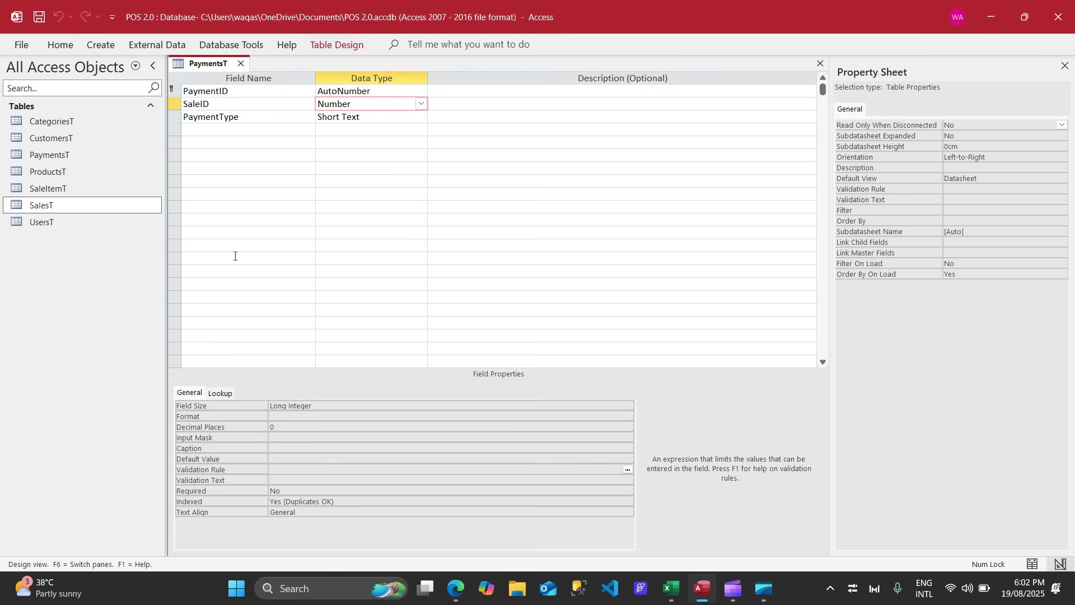
Check PaymentType in the Excel schema and start a Lookup Wizard for that field with manually entered values
{"action": "left_click", "coordinate": [247, 120]}
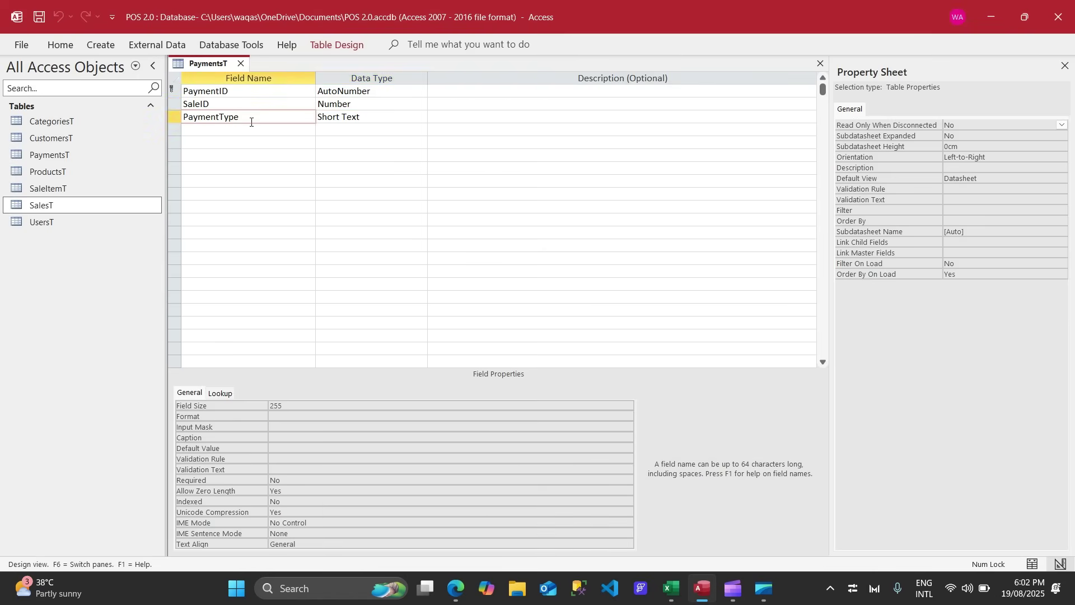
{"action": "key", "text": "alt+Tab"}
{"action": "key", "text": "ctrl+c"}
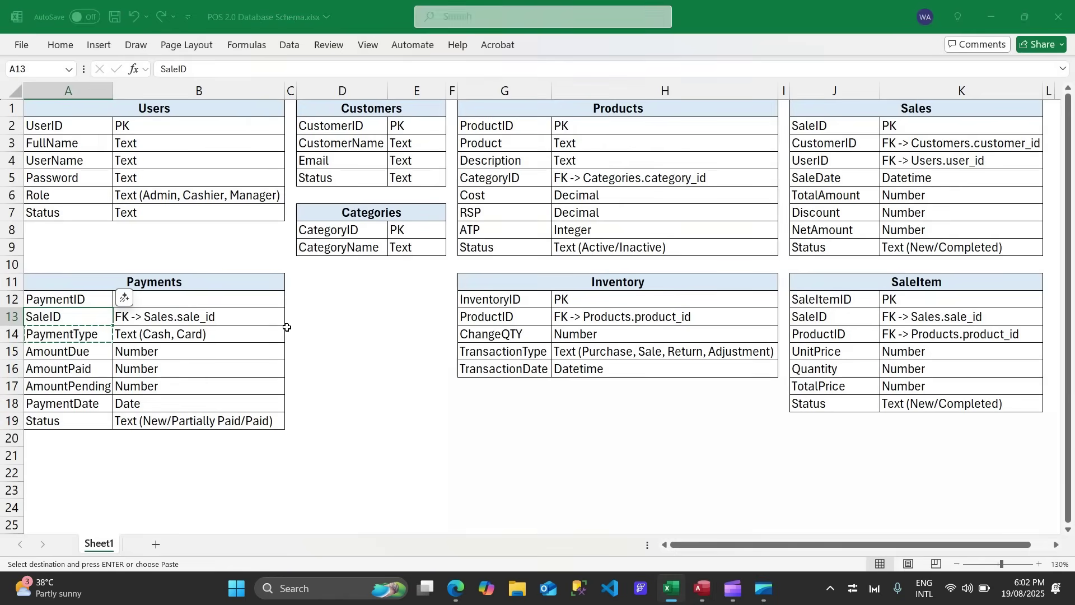
{"action": "key", "text": "alt+Tab"}
{"action": "key", "text": "Tab"}
{"action": "type", "text": "loo"}
{"action": "key", "text": "Return"}
{"action": "key", "text": "Down"}
{"action": "key", "text": "Return"}
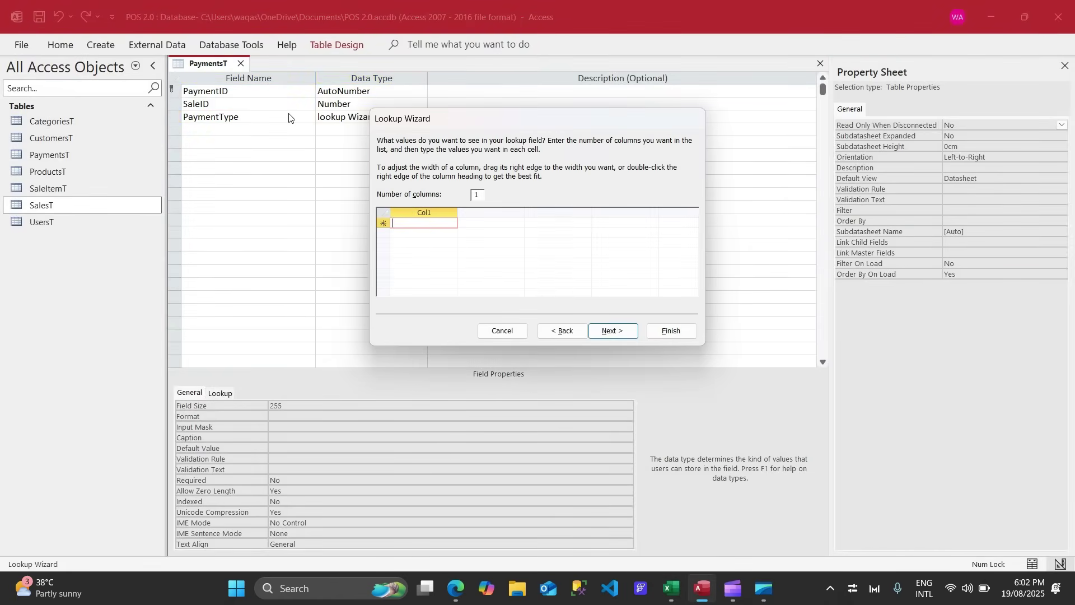
Enter Cash and Card as the PaymentType lookup values, limit entries to the list and finish the wizard
{"action": "type", "text": "Cash"}
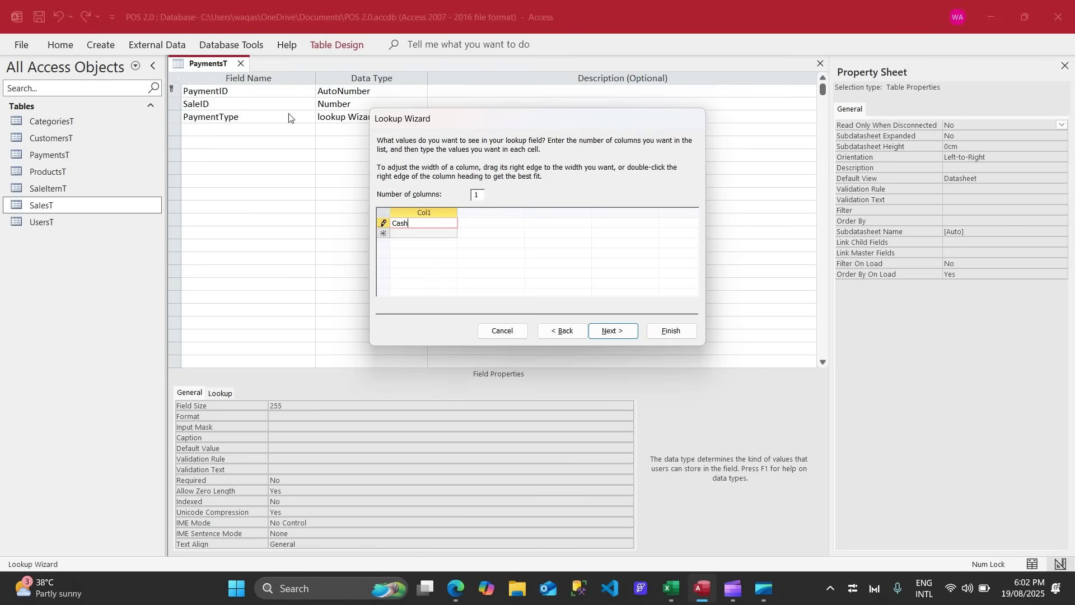
{"action": "key", "text": "Tab"}
{"action": "type", "text": "Cr"}
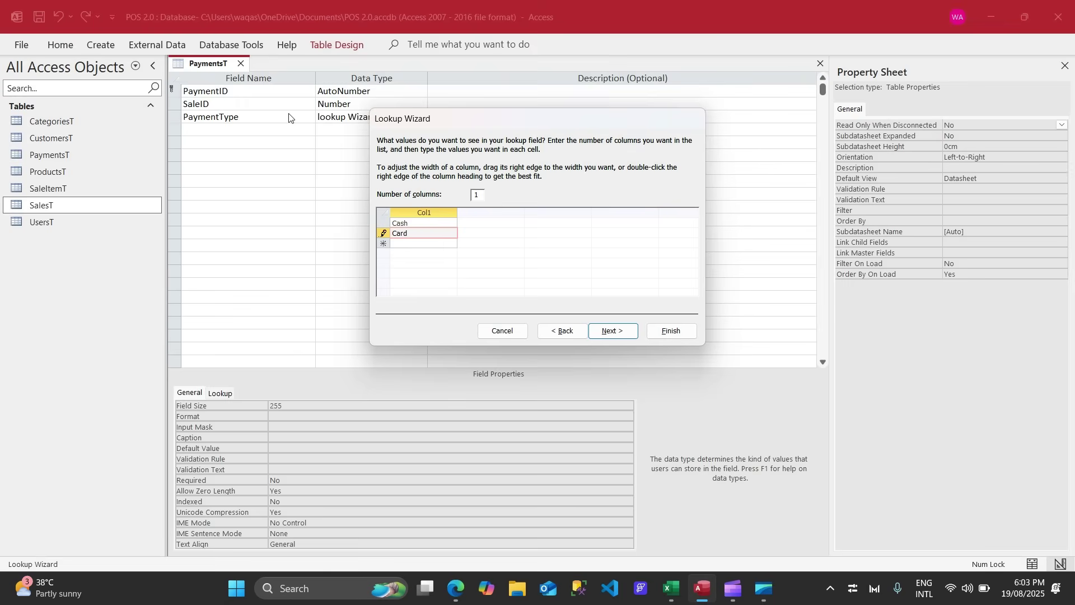
{"action": "left_click", "coordinate": [609, 334]}
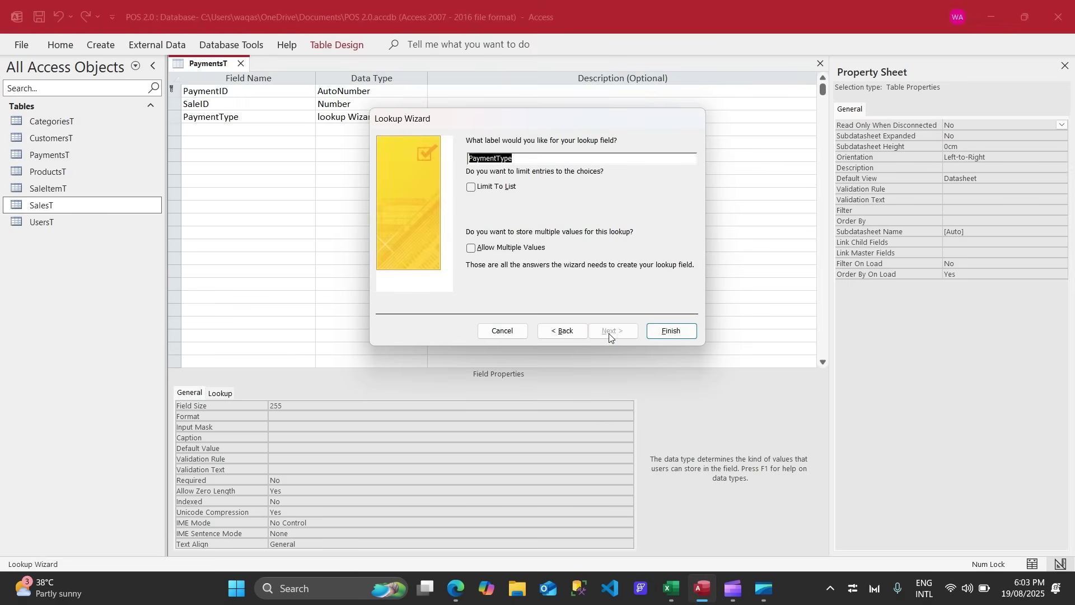
{"action": "left_click", "coordinate": [494, 190]}
{"action": "left_click", "coordinate": [669, 330]}
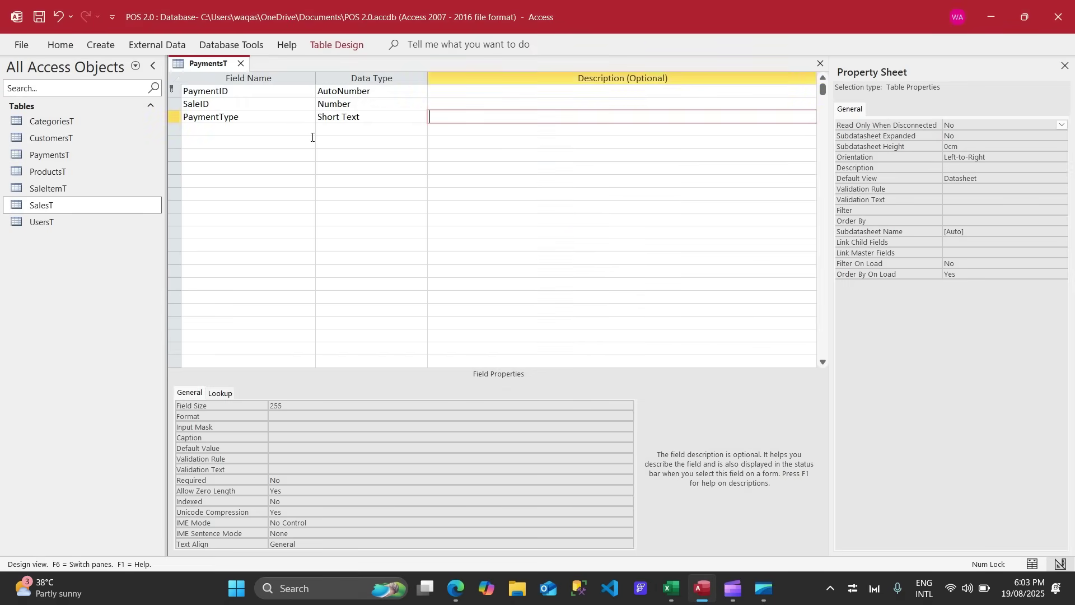
Copy AmountDue from the Excel schema and add it to PaymentsT as a Currency field
{"action": "key", "text": "alt+Tab"}
{"action": "key", "text": "Down"}
{"action": "key", "text": "ctrl+c"}
{"action": "key", "text": "Down"}
{"action": "key", "text": "ctrl+c"}
{"action": "key", "text": "alt+Tab"}
{"action": "key", "text": "ctrl+v"}
{"action": "key", "text": "Tab"}
{"action": "type", "text": "cu"}
{"action": "key", "text": "Tab"}
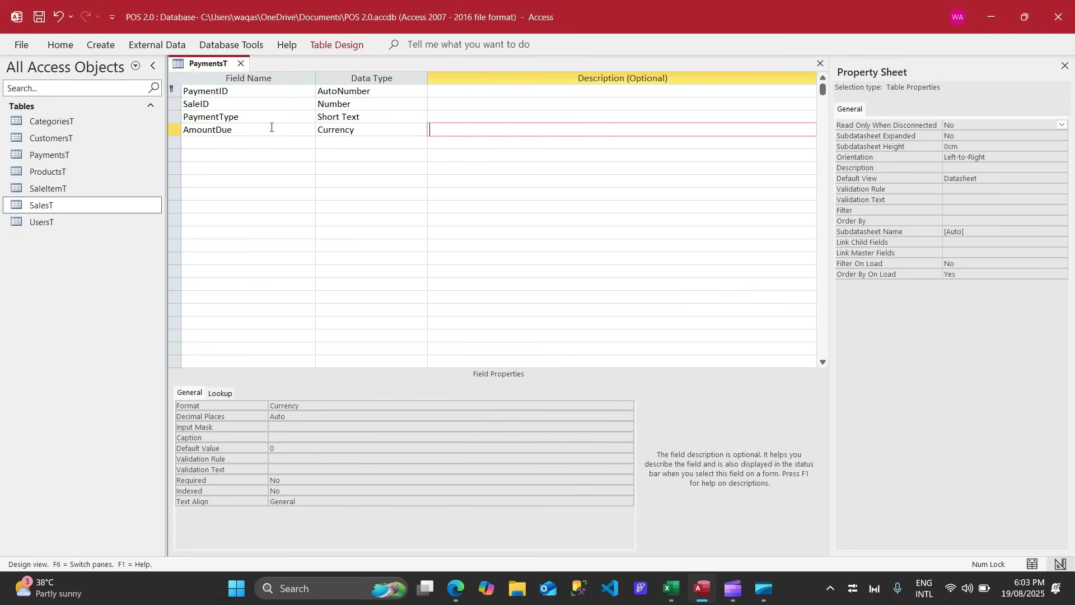
Set the AmountDue field's decimal places to 0 and clear its default value
{"action": "left_click", "coordinate": [219, 416]}
{"action": "type", "text": "0"}
{"action": "key", "text": "Tab"}
{"action": "key", "text": "Tab"}
{"action": "key", "text": "Tab"}
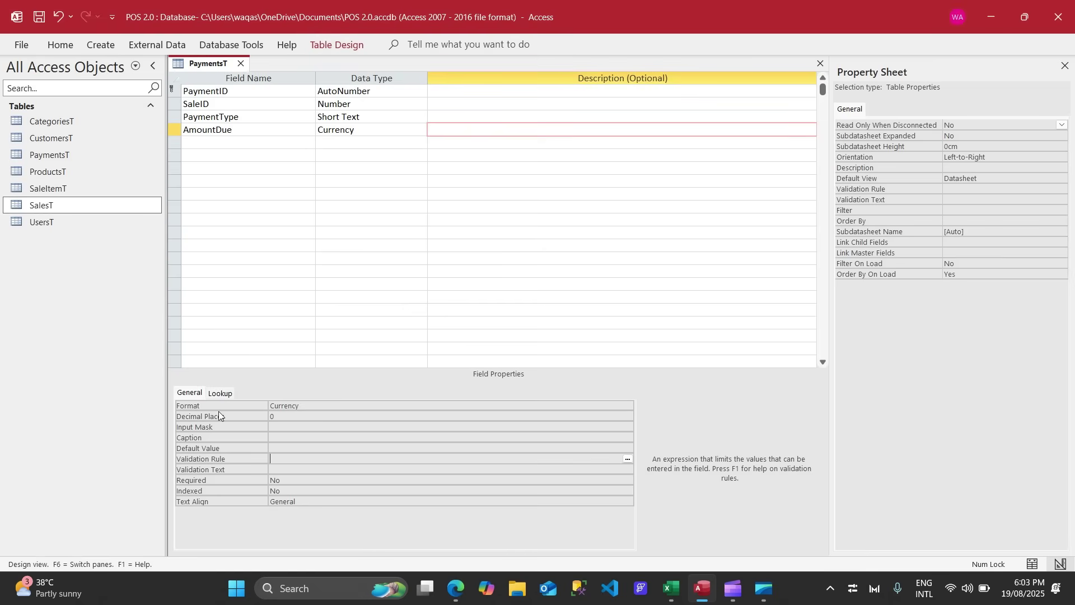
Duplicate the AmountDue field in PaymentsT and rename the copy to AmountPaid with the name from the Excel schema
{"action": "key", "text": "alt+Tab"}
{"action": "key", "text": "Down"}
{"action": "key", "text": "ctrl+c"}
{"action": "key", "text": "alt+Tab"}
{"action": "left_click", "coordinate": [176, 129]}
{"action": "left_click", "coordinate": [176, 143]}
{"action": "key", "text": "ctrl+v"}
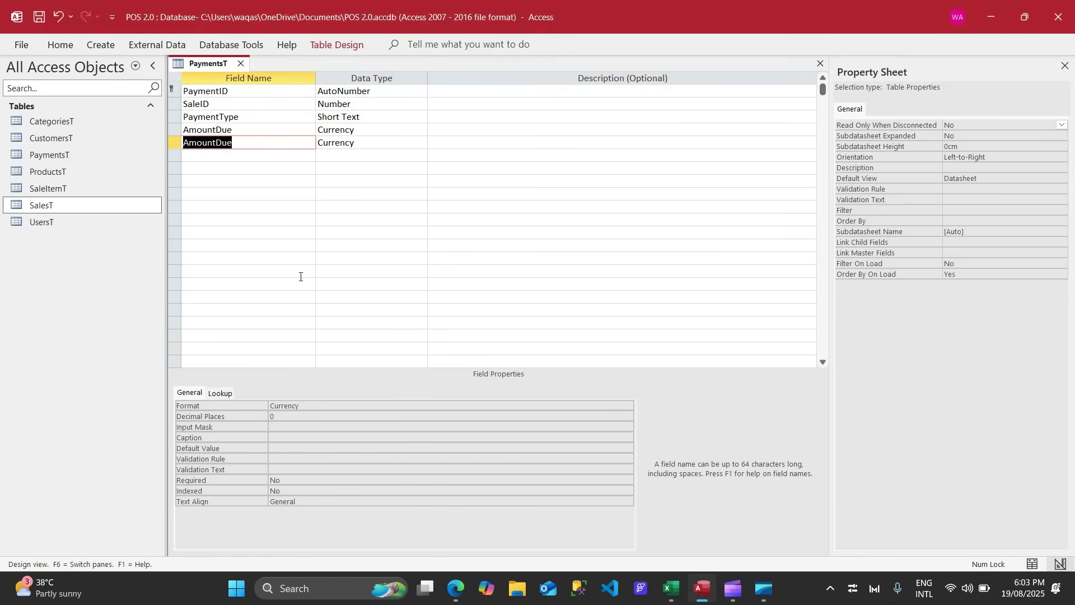
{"action": "key", "text": "alt+Tab"}
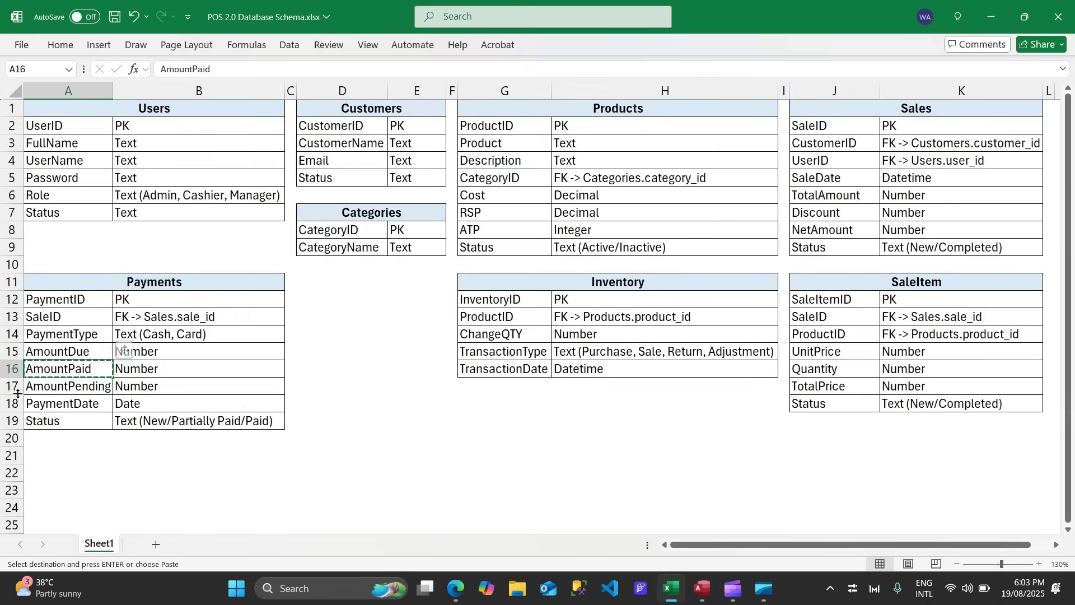
{"action": "key", "text": "alt+Tab"}
{"action": "key", "text": "ctrl+v"}
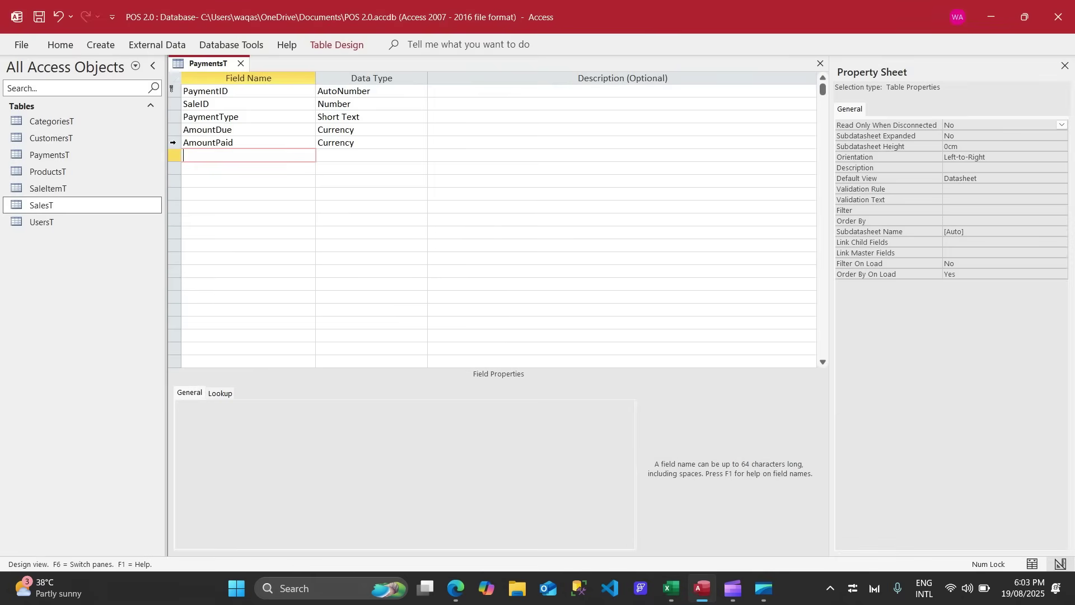
Paste another copy of the currency field below AmountPaid and rename it to AmountPending
{"action": "key", "text": "ctrl+v"}
{"action": "left_click", "coordinate": [217, 155]}
{"action": "left_click_drag", "start_coordinate": [216, 155], "coordinate": [258, 154]}
{"action": "type", "text": "p"}
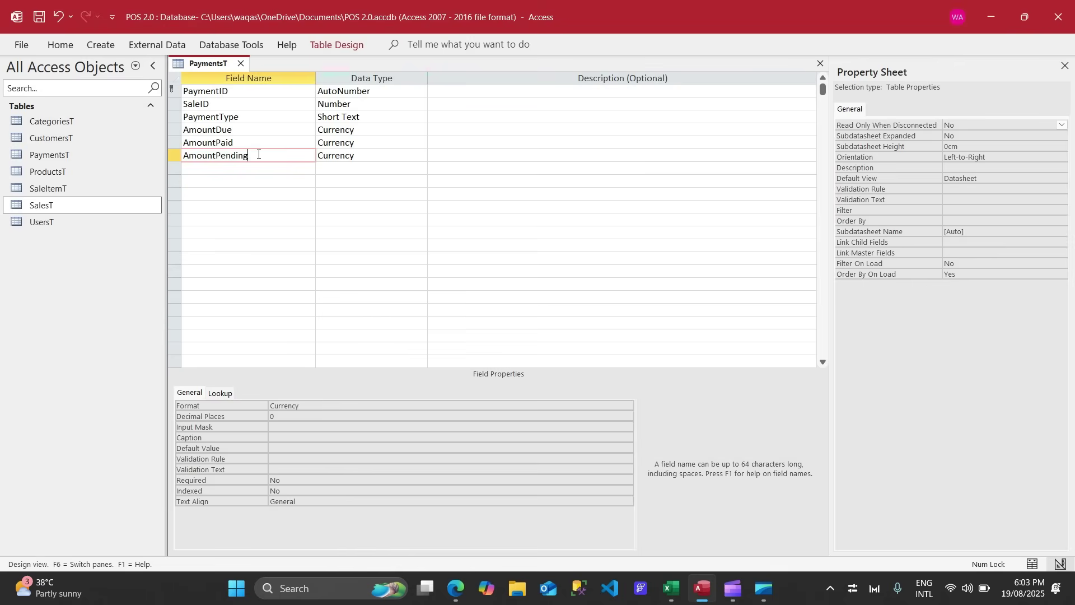
Make AmountPending a Calculated field with the expression [AmountDue]-[AmountPaid]
{"action": "key", "text": "Tab"}
{"action": "type", "text": "ca"}
{"action": "key", "text": "Return"}
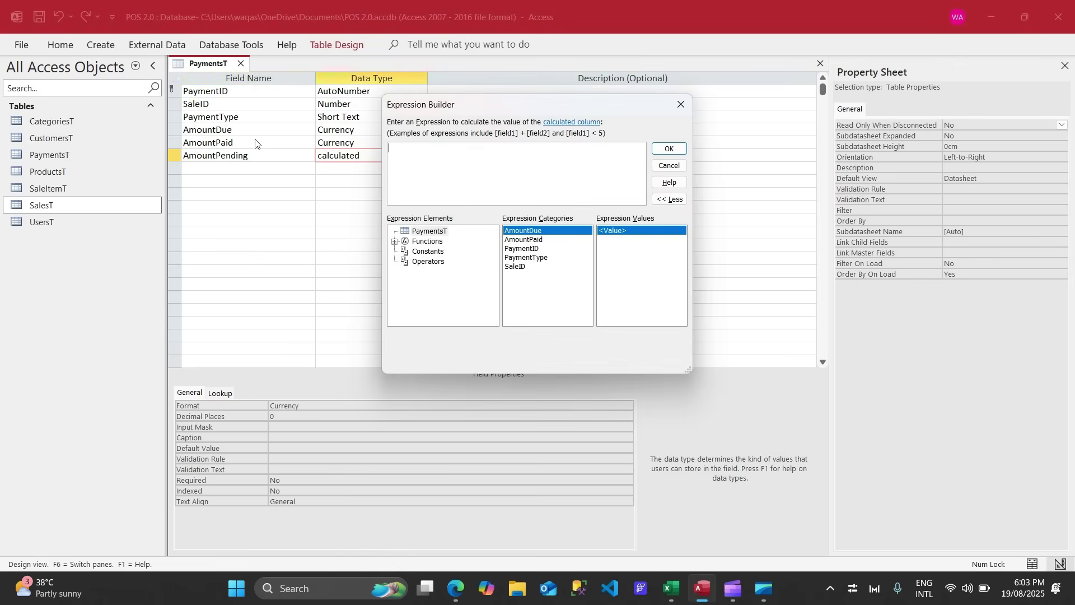
{"action": "type", "text": "amo"}
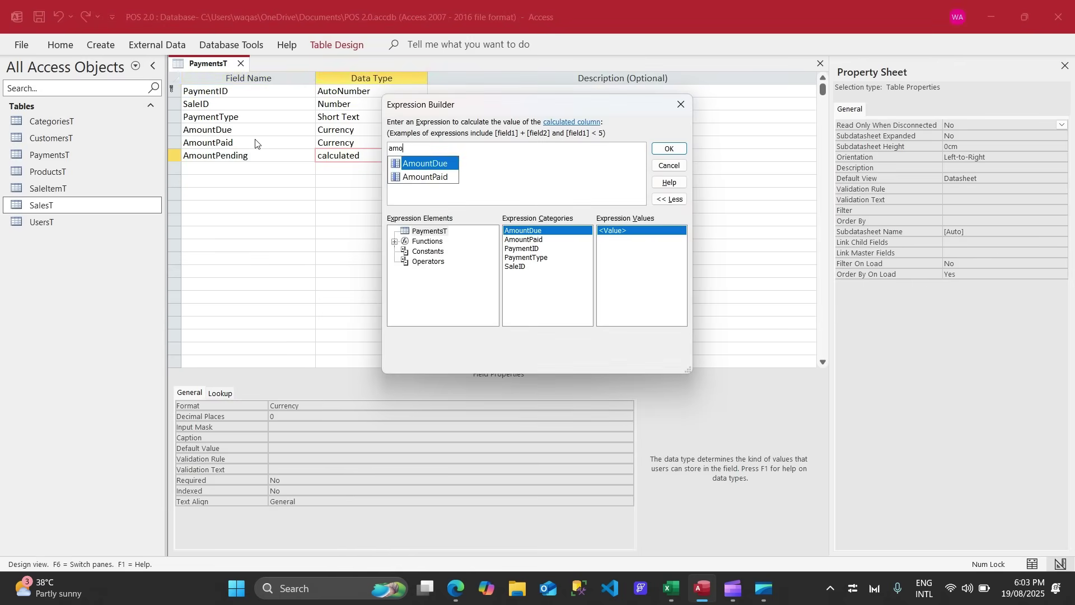
{"action": "key", "text": "Down"}
{"action": "key", "text": "Up"}
{"action": "key", "text": "Tab"}
{"action": "type", "text": "-amo"}
{"action": "key", "text": "Down"}
{"action": "key", "text": "Tab"}
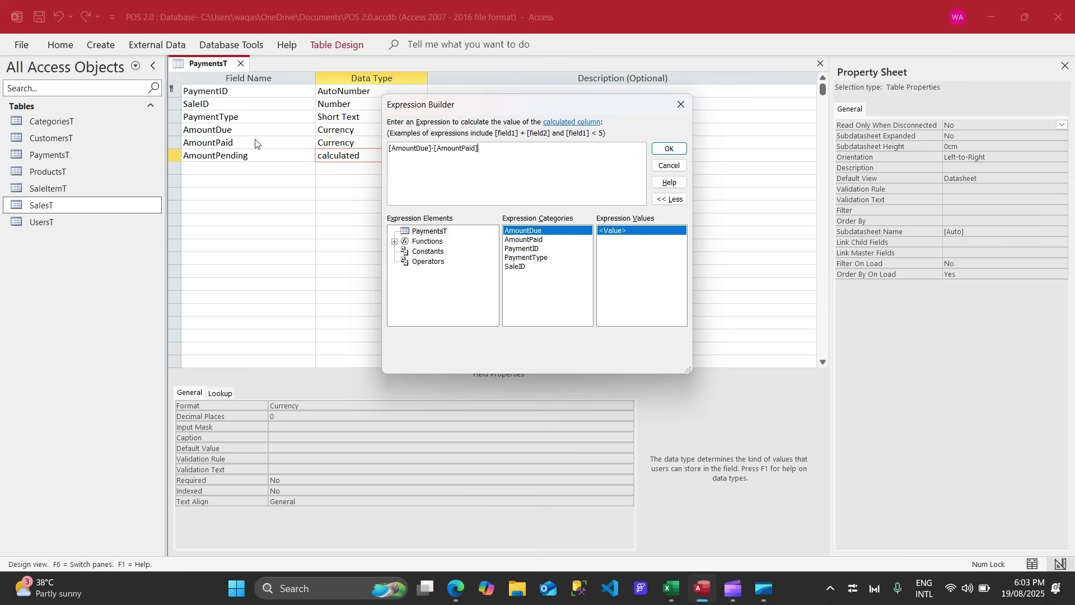
{"action": "left_click", "coordinate": [669, 149]}
Set the AmountPending field's result type to Currency and save the PaymentsT table
{"action": "left_click", "coordinate": [275, 416]}
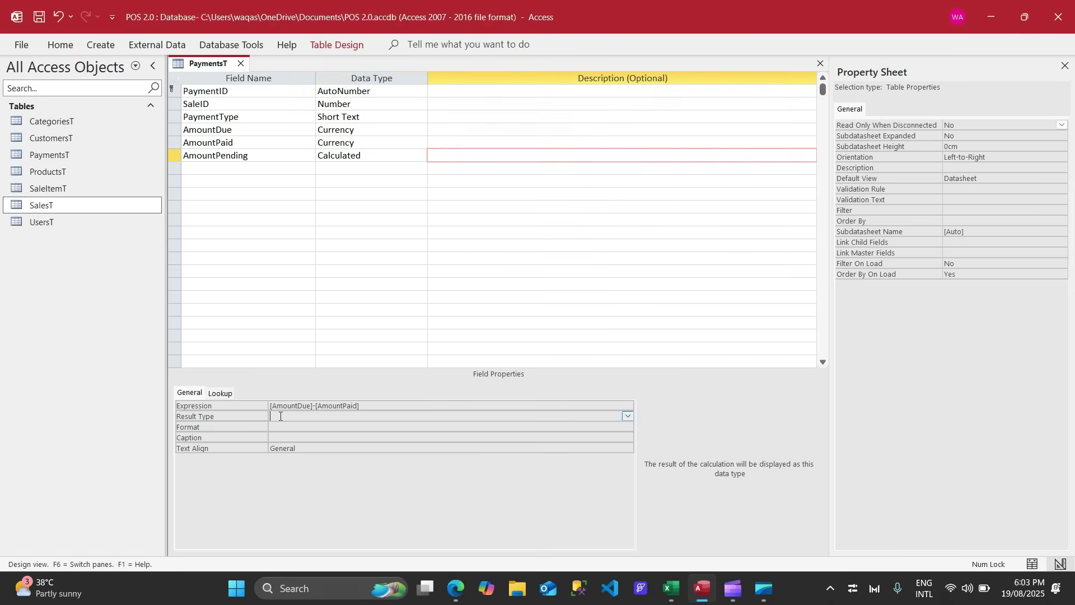
{"action": "type", "text": "currency"}
{"action": "left_click", "coordinate": [281, 428]}
{"action": "key", "text": "ctrl+s"}
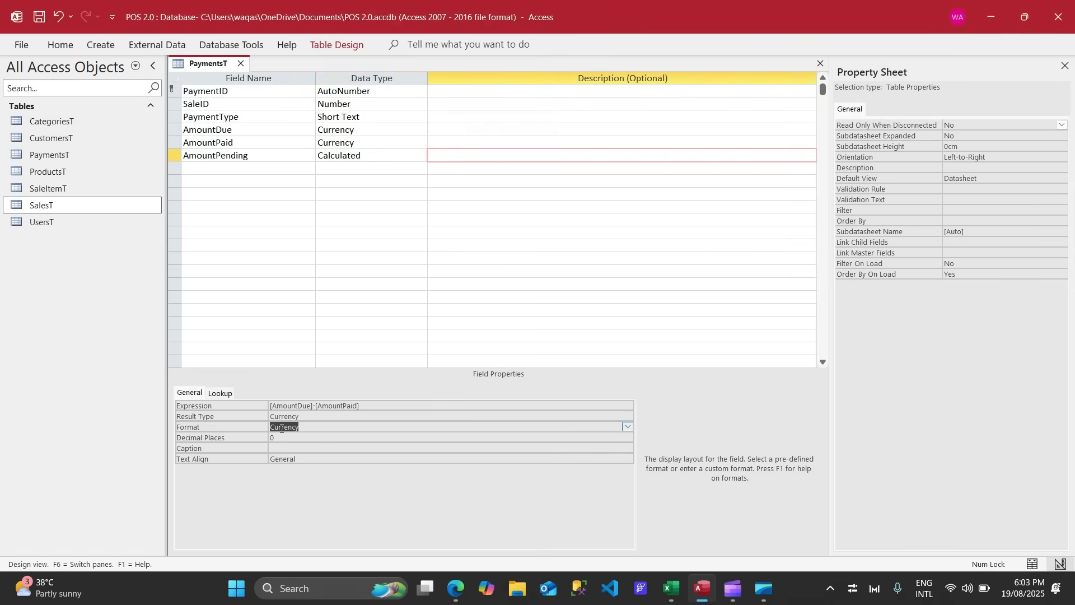
Add the PaymentDate field from the Excel schema below AmountPending in PaymentsT, with data type Date/Time
{"action": "key", "text": "alt+Tab"}
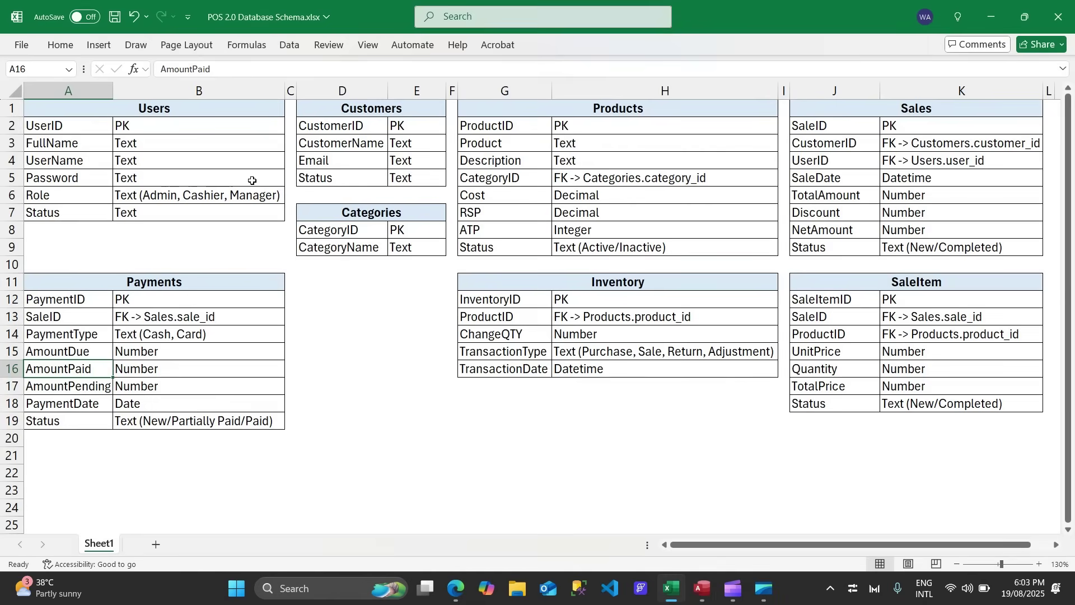
{"action": "left_click", "coordinate": [87, 388]}
{"action": "left_click", "coordinate": [92, 405]}
{"action": "key", "text": "ctrl+c"}
{"action": "key", "text": "alt+Tab"}
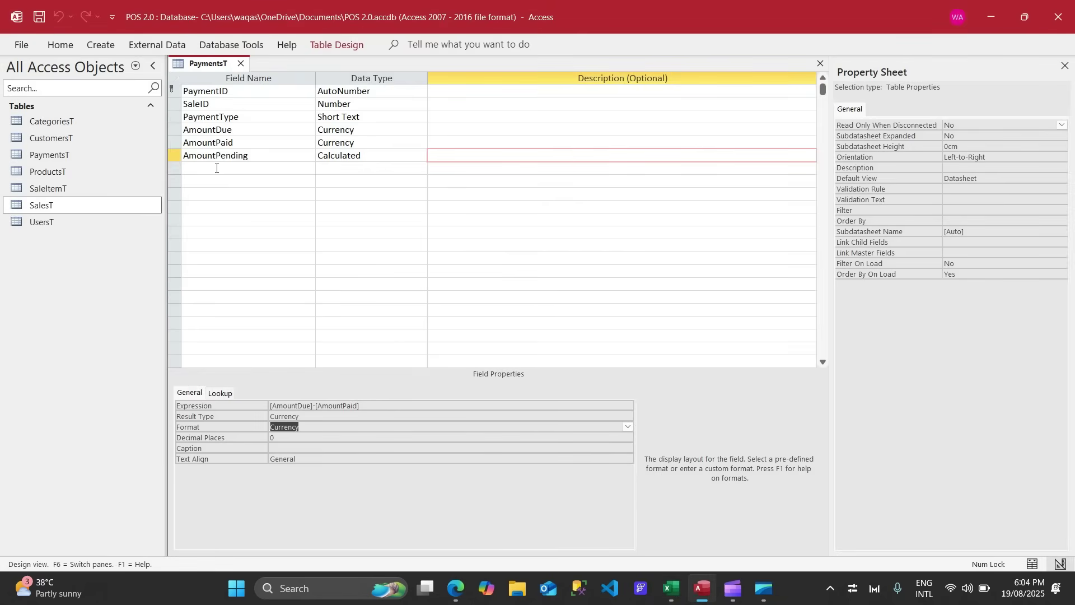
{"action": "left_click", "coordinate": [216, 168]}
{"action": "key", "text": "ctrl+v"}
{"action": "key", "text": "Tab"}
{"action": "type", "text": "dat"}
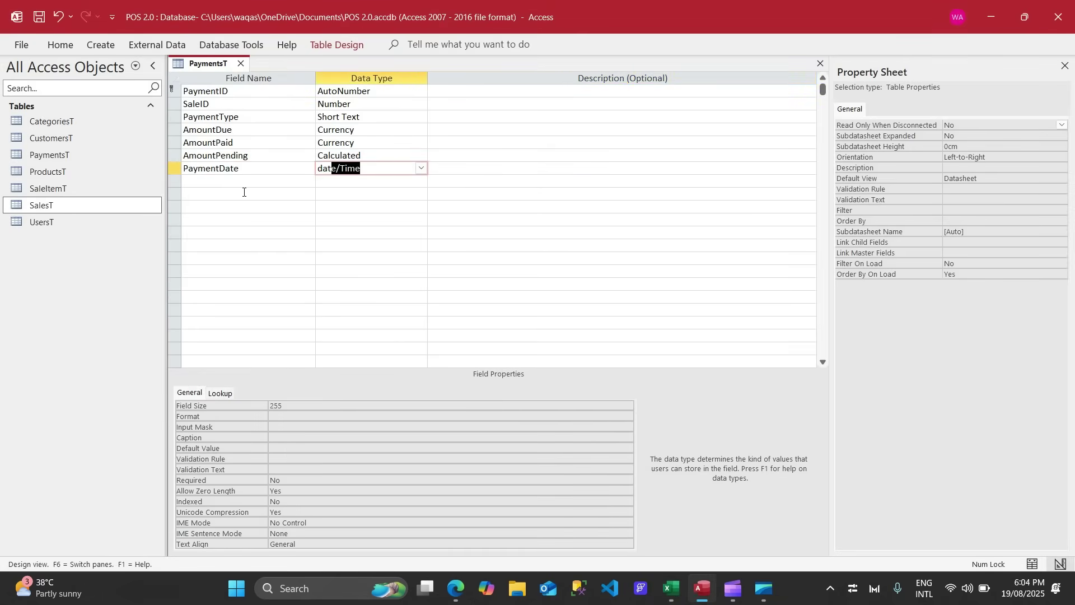
{"action": "key", "text": "Tab"}
{"action": "key", "text": "shift+Tab"}
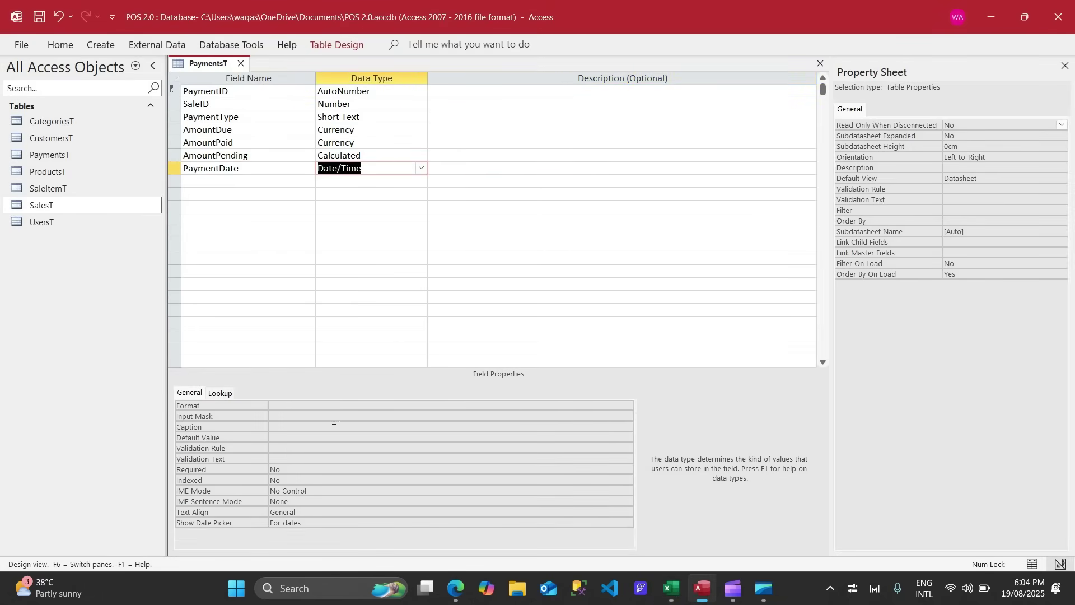
Set the PaymentDate field's format to Short Date
{"action": "left_click", "coordinate": [337, 406]}
{"action": "type", "text": "da"}
{"action": "key", "text": "BackSpace"}
{"action": "key", "text": "BackSpace"}
{"action": "type", "text": "sh"}
{"action": "key", "text": "Tab"}
Add a Status field below PaymentDate as Short Text with a field size of 25
{"action": "key", "text": "alt+Tab"}
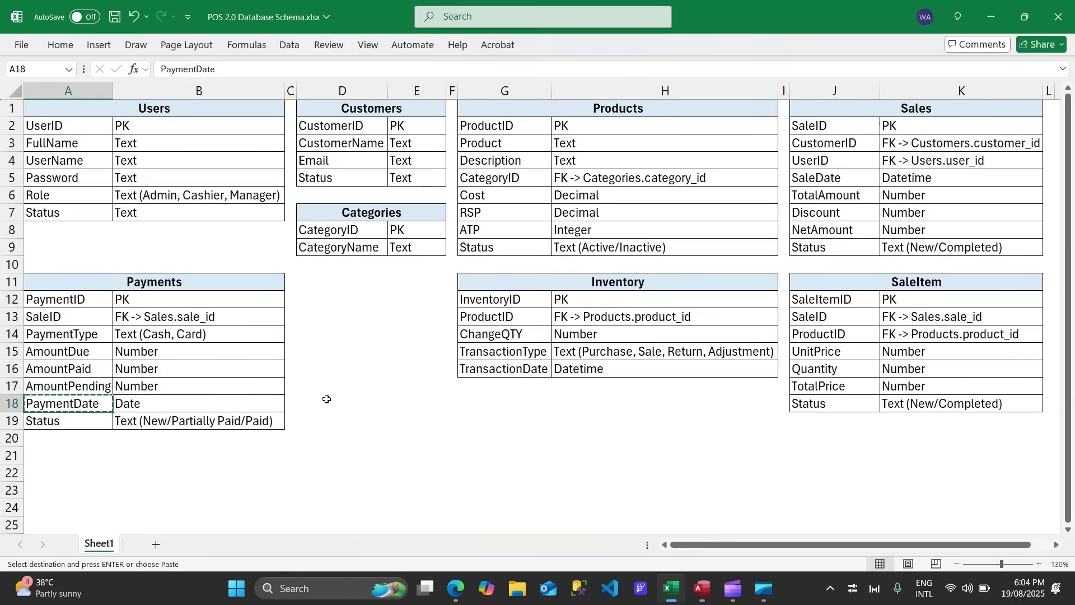
{"action": "key", "text": "Down"}
{"action": "key", "text": "alt+Tab"}
{"action": "left_click", "coordinate": [226, 168]}
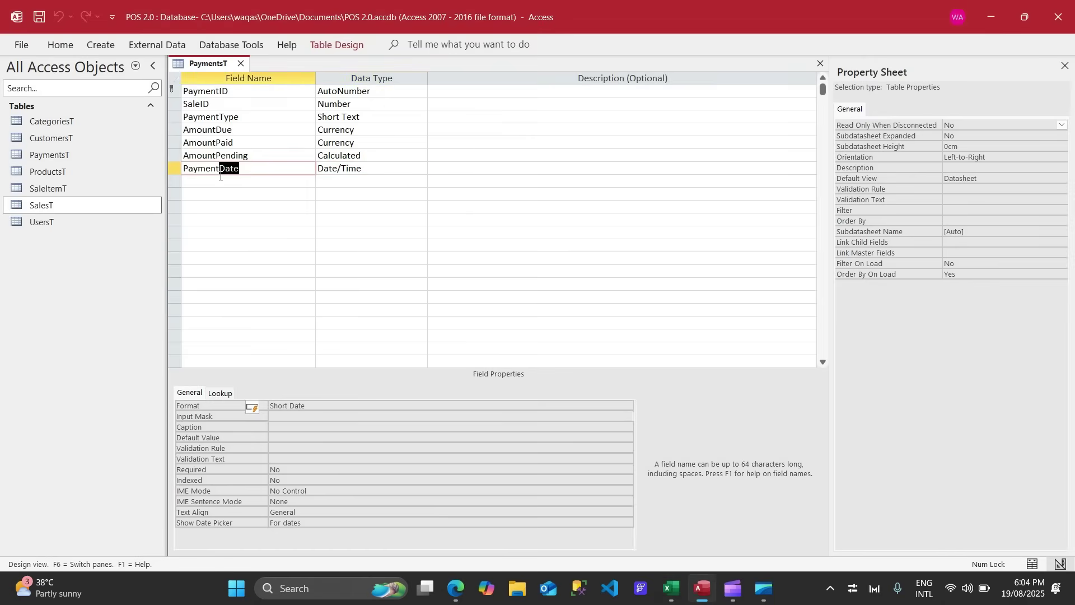
{"action": "left_click", "coordinate": [224, 182]}
{"action": "type", "text": "Status"}
{"action": "key", "text": "Tab"}
{"action": "left_click", "coordinate": [314, 403]}
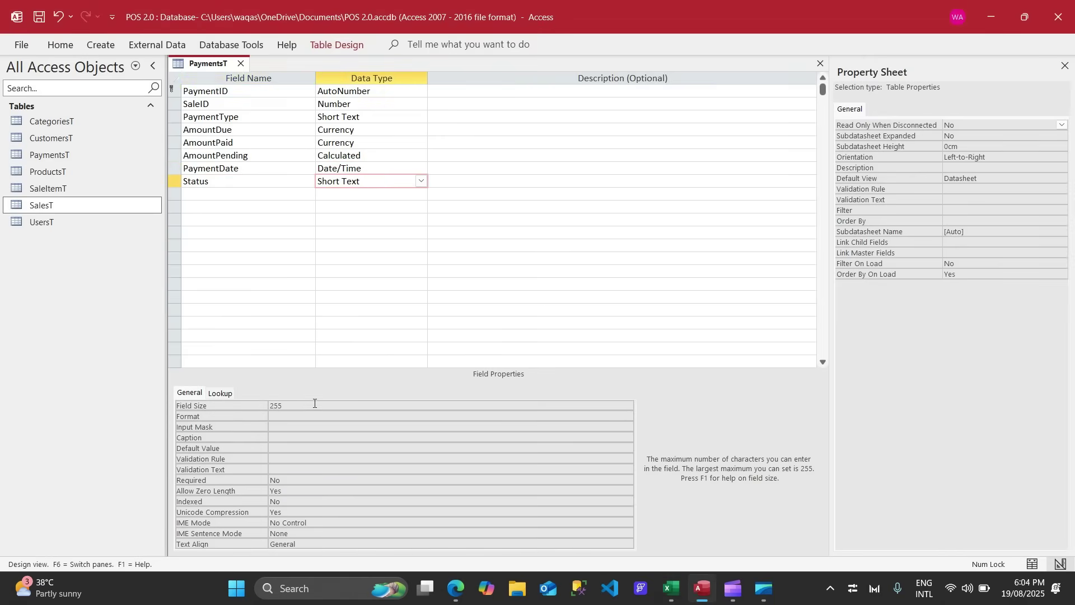
{"action": "key", "text": "BackSpace"}
{"action": "key", "text": "Tab"}
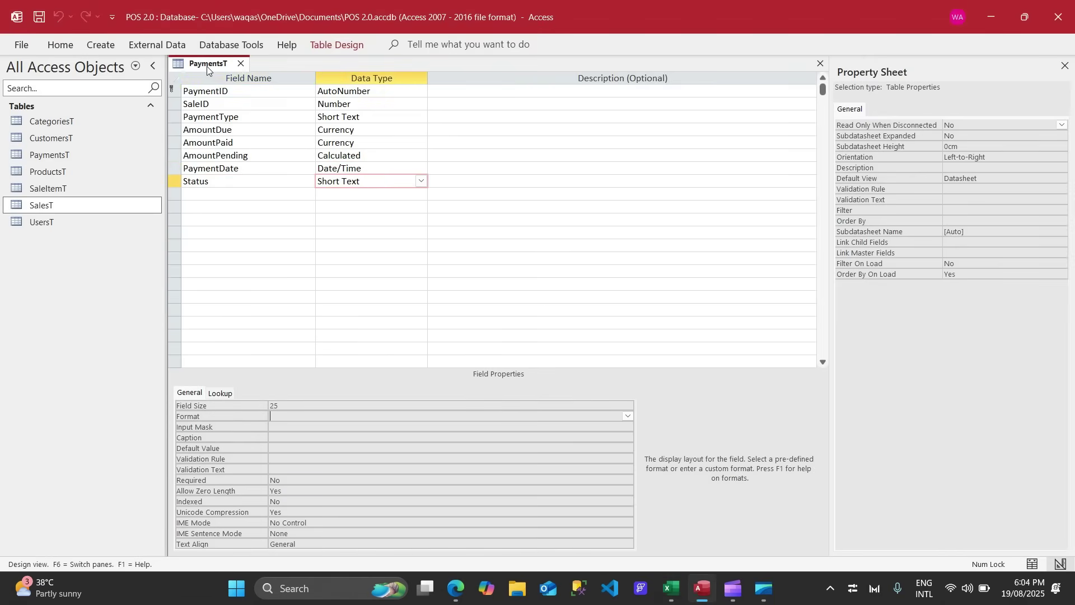
Create a new table in Design view and save it as InventoryT, taking the name from the Excel schema
{"action": "key", "text": "alt+Tab"}
{"action": "key", "text": "ctrl+c"}
{"action": "key", "text": "Escape"}
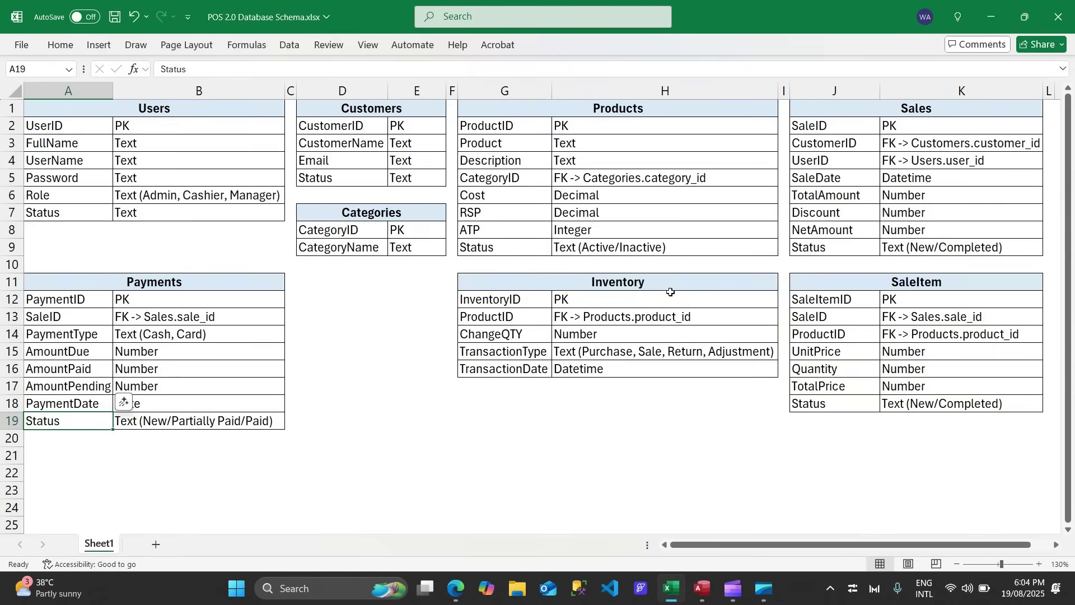
{"action": "double_click", "coordinate": [652, 283]}
{"action": "left_click_drag", "start_coordinate": [653, 284], "coordinate": [445, 261]}
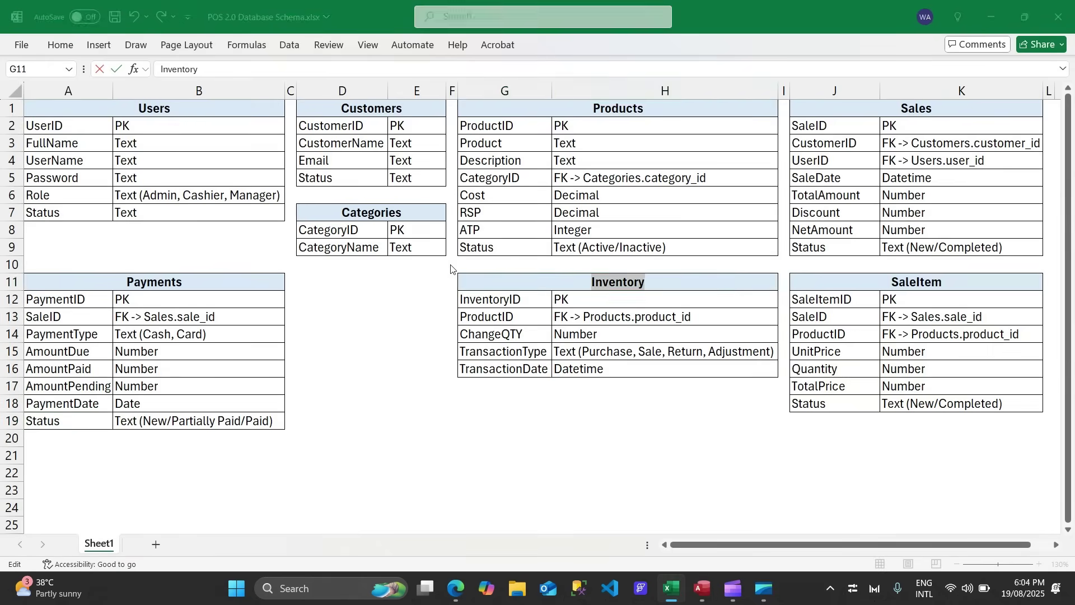
{"action": "key", "text": "alt+Tab"}
{"action": "left_click", "coordinate": [100, 45]}
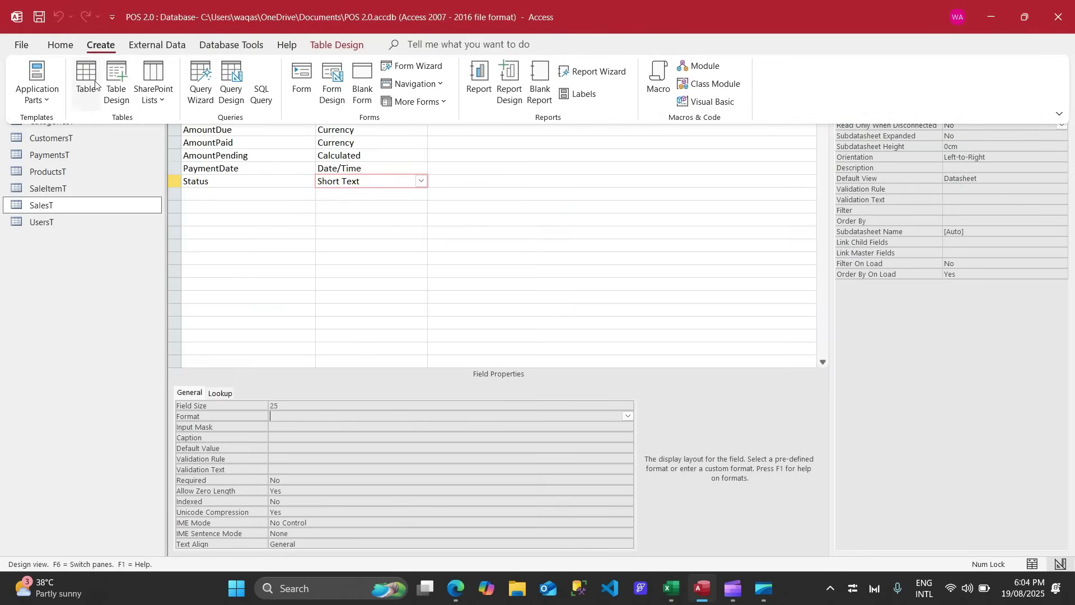
{"action": "left_click", "coordinate": [90, 93]}
{"action": "right_click", "coordinate": [277, 68]}
{"action": "left_click", "coordinate": [300, 75]}
{"action": "key", "text": "ctrl+v"}
{"action": "key", "text": "Return"}
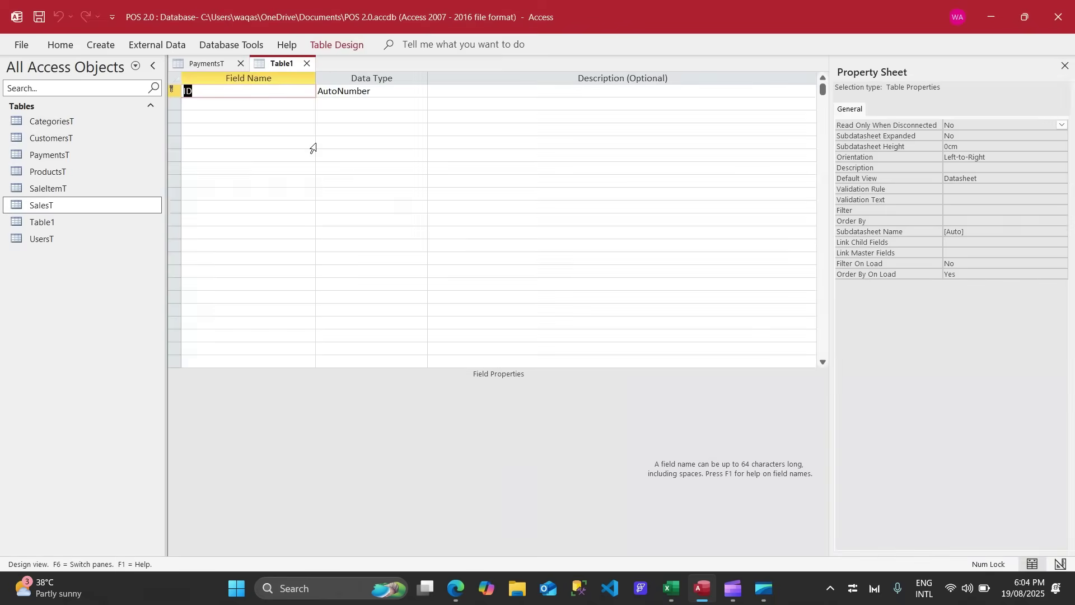
Rename the ID primary key field of InventoryT to InventoryID, copying the name from the schema
{"action": "key", "text": "alt+Tab"}
{"action": "key", "text": "Return"}
{"action": "key", "text": "ctrl+c"}
{"action": "key", "text": "alt+Tab"}
{"action": "key", "text": "ctrl+v"}
{"action": "key", "text": "Down"}
Add the ProductID field from the schema to InventoryT with data type Number
{"action": "key", "text": "alt+Tab"}
{"action": "key", "text": "Return"}
{"action": "key", "text": "ctrl+c"}
{"action": "key", "text": "alt+Tab"}
{"action": "key", "text": "ctrl+v"}
{"action": "key", "text": "Tab"}
{"action": "type", "text": "nu"}
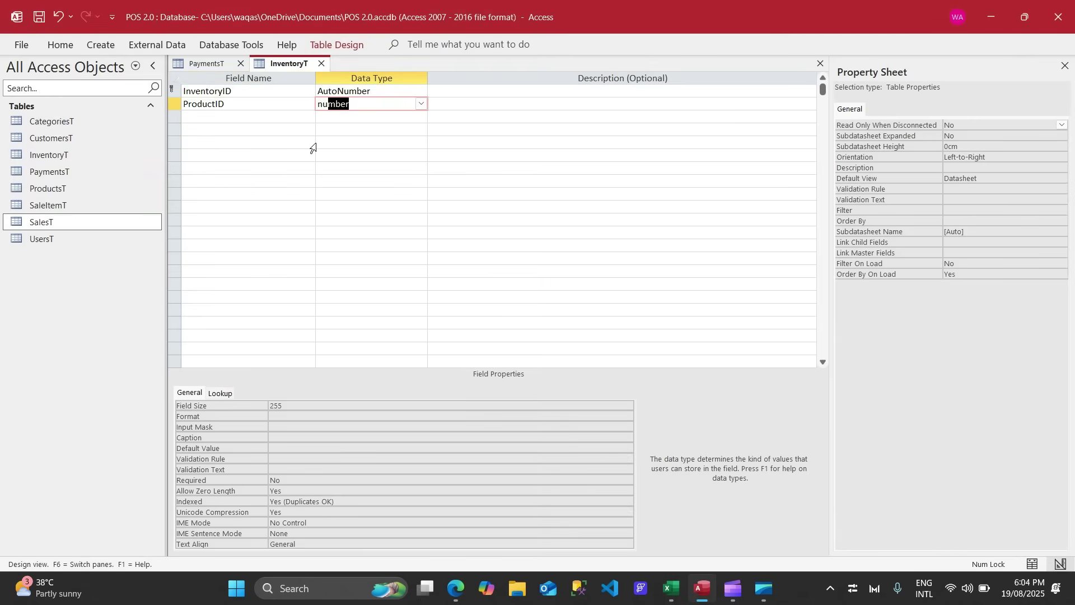
{"action": "key", "text": "Tab"}
Add the ChangeQTY field from the Excel schema below ProductID, with data type Number
{"action": "key", "text": "alt+Tab"}
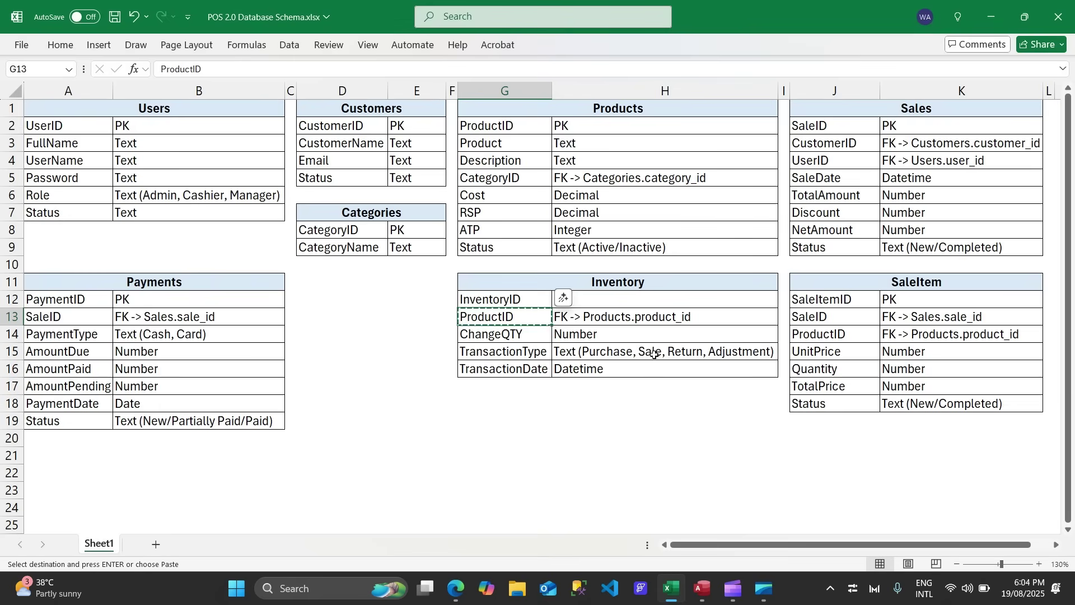
{"action": "left_click", "coordinate": [660, 321]}
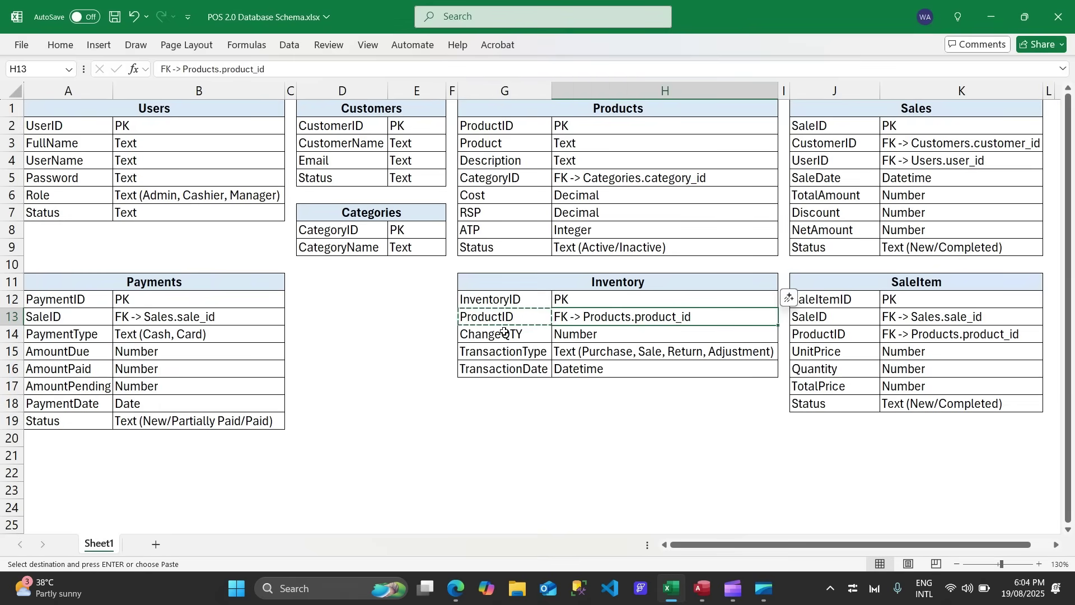
{"action": "left_click", "coordinate": [531, 339]}
{"action": "key", "text": "alt+Tab"}
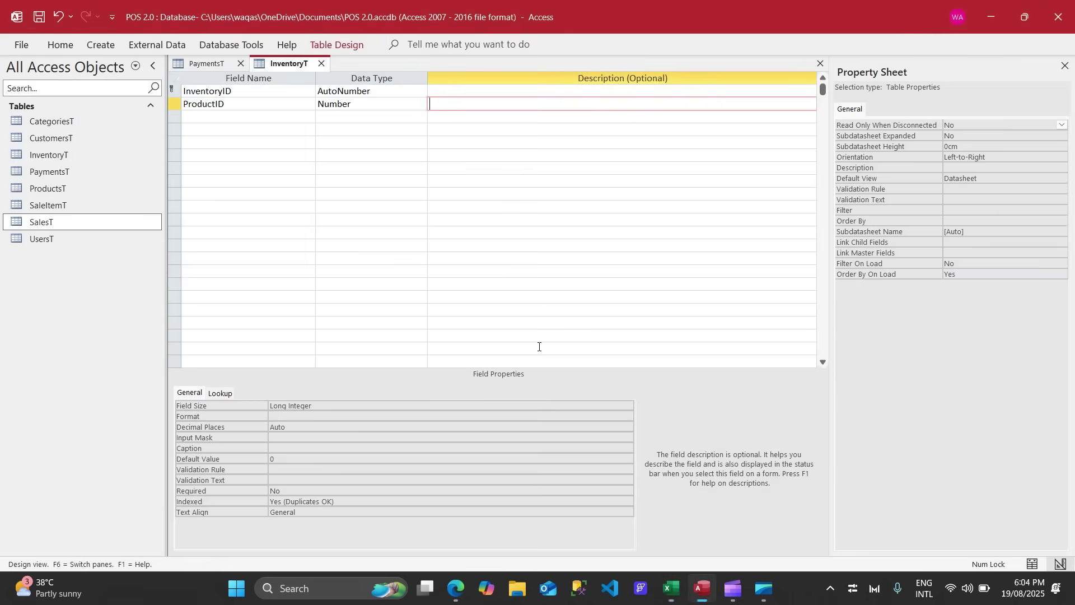
{"action": "left_click", "coordinate": [230, 117]}
{"action": "key", "text": "ctrl+v"}
{"action": "key", "text": "Tab"}
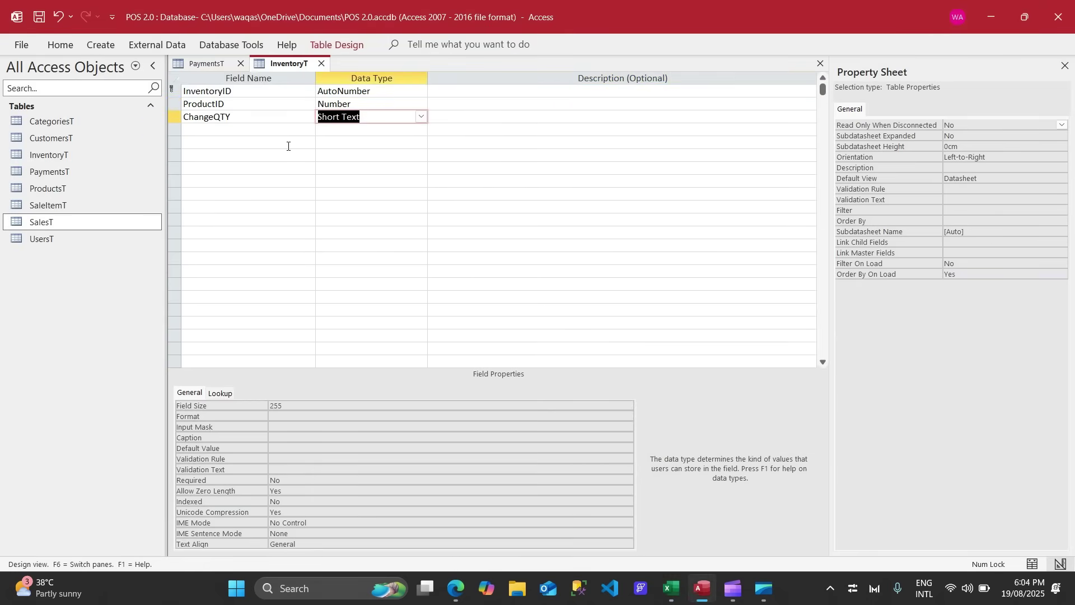
{"action": "type", "text": "n"}
{"action": "key", "text": "Tab"}
{"action": "key", "text": "shift+Tab"}
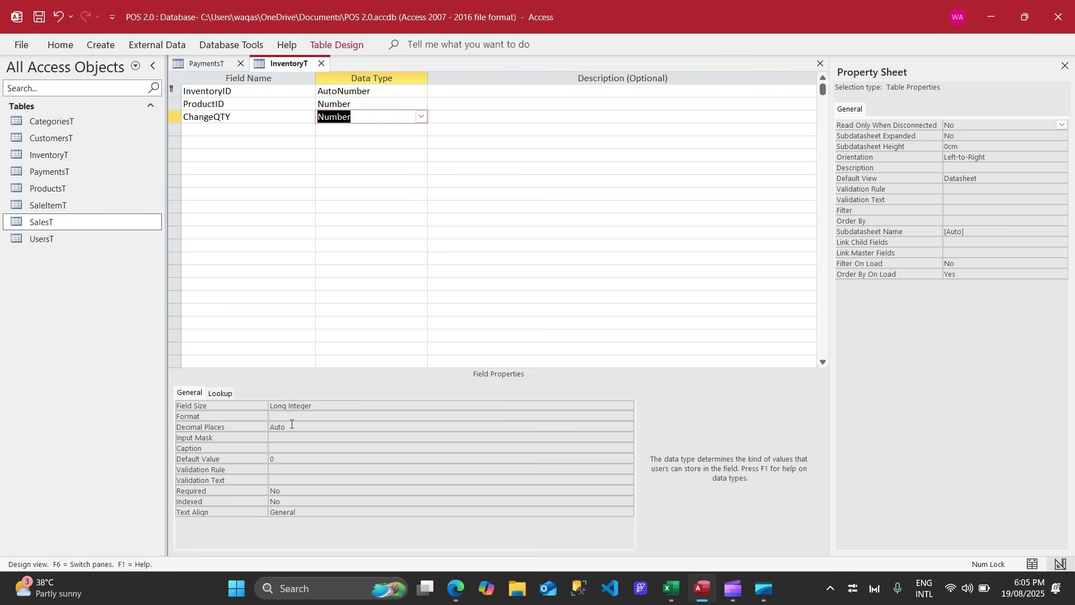
Set the ChangeQTY field's decimal places to 0 and clear its default value
{"action": "left_click", "coordinate": [291, 426]}
{"action": "type", "text": "0"}
{"action": "key", "text": "Tab"}
{"action": "key", "text": "Tab"}
{"action": "key", "text": "Tab"}
{"action": "key", "text": "BackSpace"}
{"action": "key", "text": "Tab"}
Add a TransactionType field to InventoryT using the Lookup Wizard, choosing to supply the list values manually
{"action": "key", "text": "alt+Tab"}
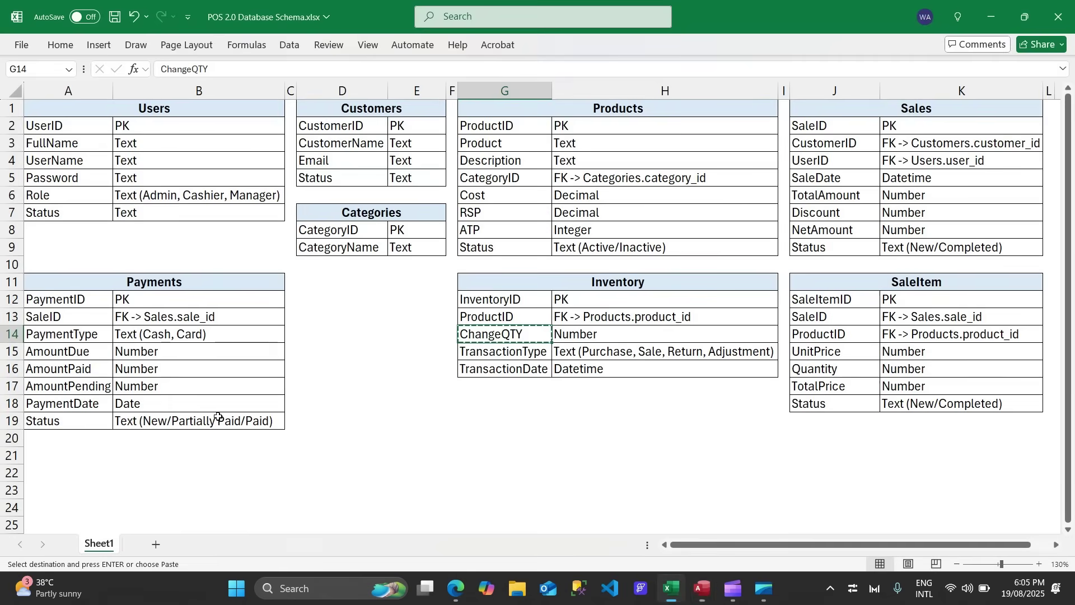
{"action": "key", "text": "Down"}
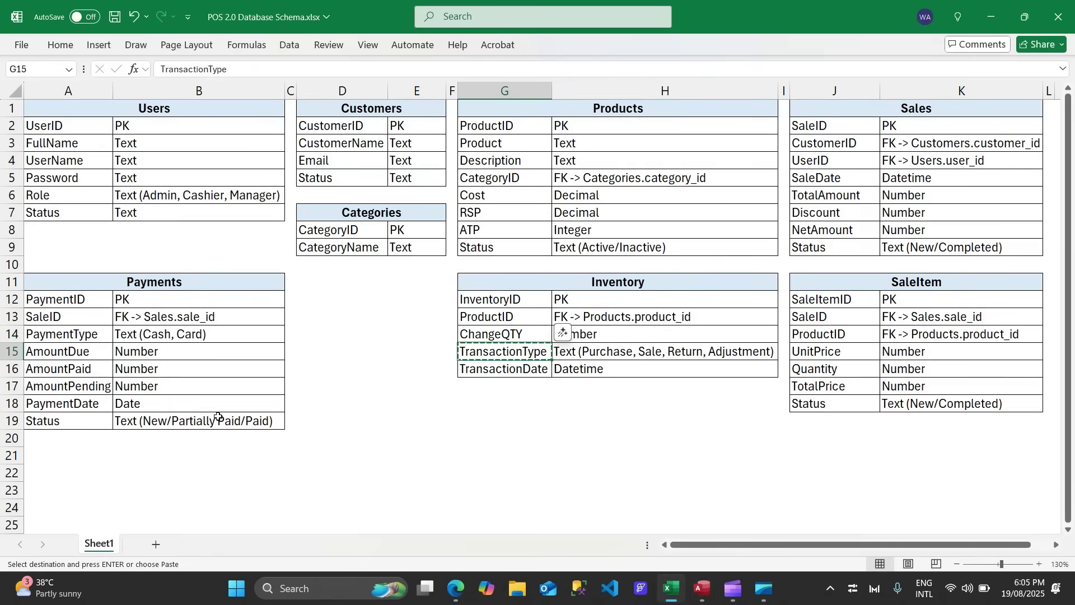
{"action": "key", "text": "alt+Tab"}
{"action": "left_click", "coordinate": [205, 129]}
{"action": "type", "text": "TransactionType"}
{"action": "key", "text": "Tab"}
{"action": "type", "text": "loo"}
{"action": "key", "text": "Tab"}
{"action": "left_click", "coordinate": [529, 212]}
{"action": "left_click", "coordinate": [613, 330]}
Fill the first two lookup values with Purchase and Sale, copied from the schema's TransactionType description
{"action": "left_click", "coordinate": [431, 226]}
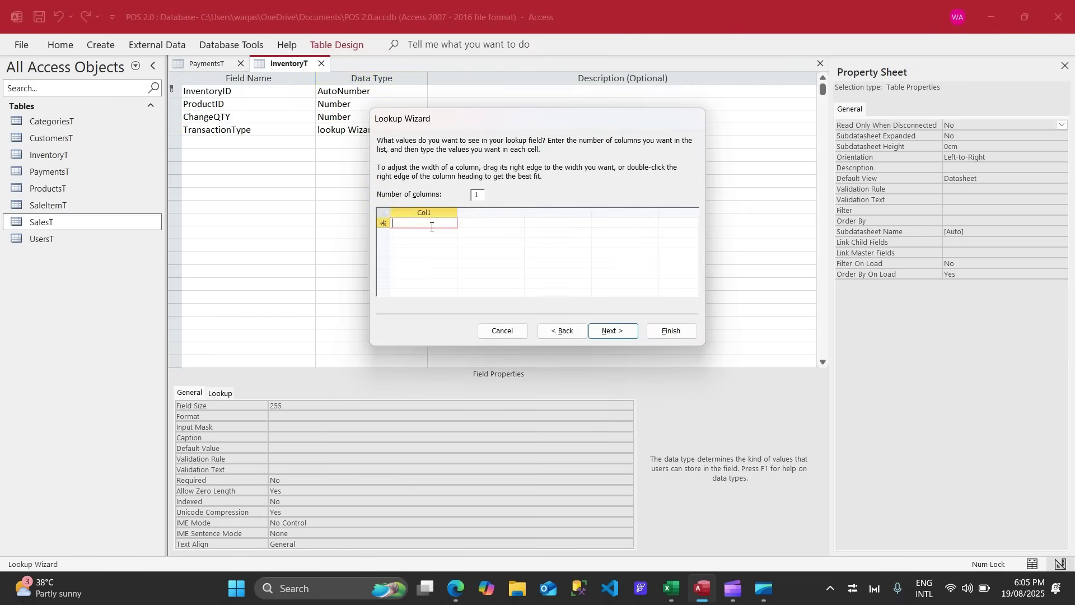
{"action": "key", "text": "alt+Tab"}
{"action": "left_click", "coordinate": [616, 351]}
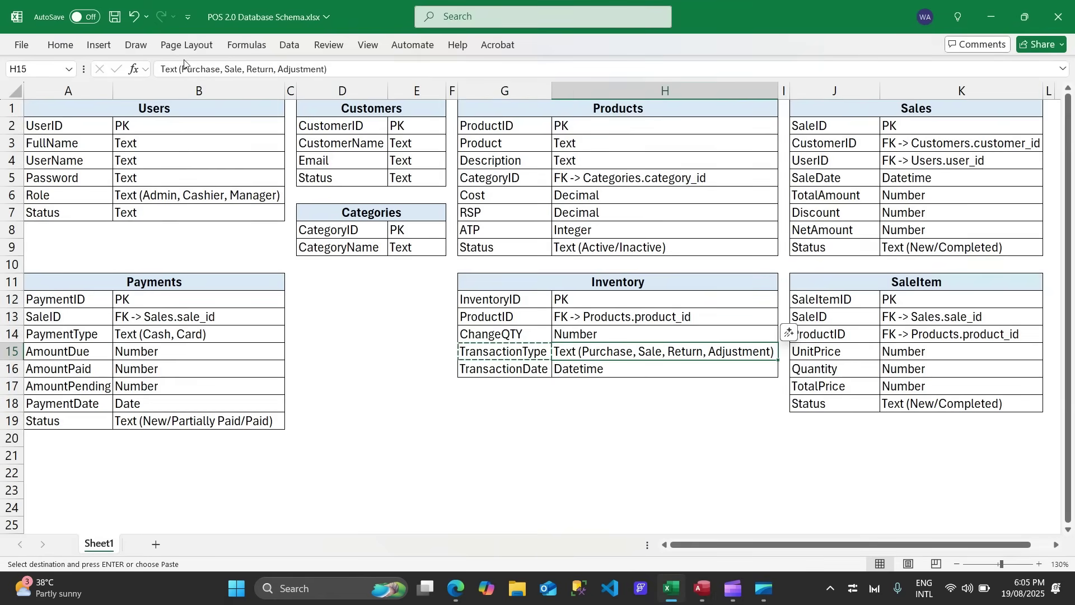
{"action": "double_click", "coordinate": [200, 69]}
{"action": "key", "text": "ctrl+c"}
{"action": "key", "text": "alt+Tab"}
{"action": "key", "text": "ctrl+v"}
{"action": "left_click", "coordinate": [435, 238]}
{"action": "key", "text": "alt+Tab"}
{"action": "left_click", "coordinate": [234, 69]}
{"action": "double_click", "coordinate": [233, 69]}
{"action": "key", "text": "ctrl+c"}
{"action": "key", "text": "alt+Tab"}
{"action": "key", "text": "ctrl+v"}
Add Return from the Excel schema as the third value in the lookup list
{"action": "left_click", "coordinate": [415, 244]}
{"action": "key", "text": "alt+Tab"}
{"action": "key", "text": "alt+Tab"}
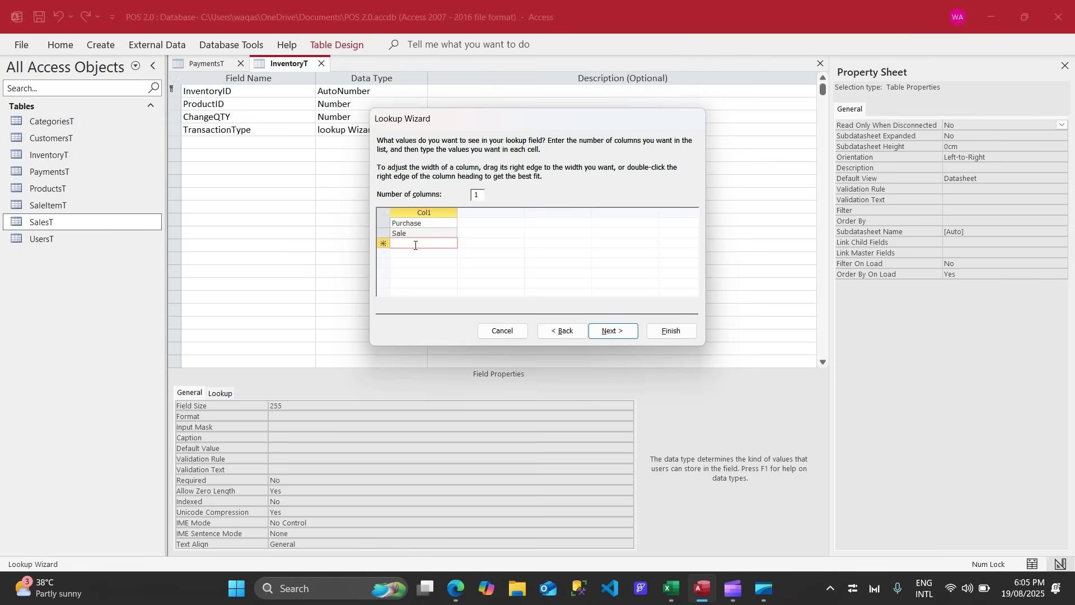
{"action": "key", "text": "alt+Tab"}
{"action": "key", "text": "alt+Tab"}
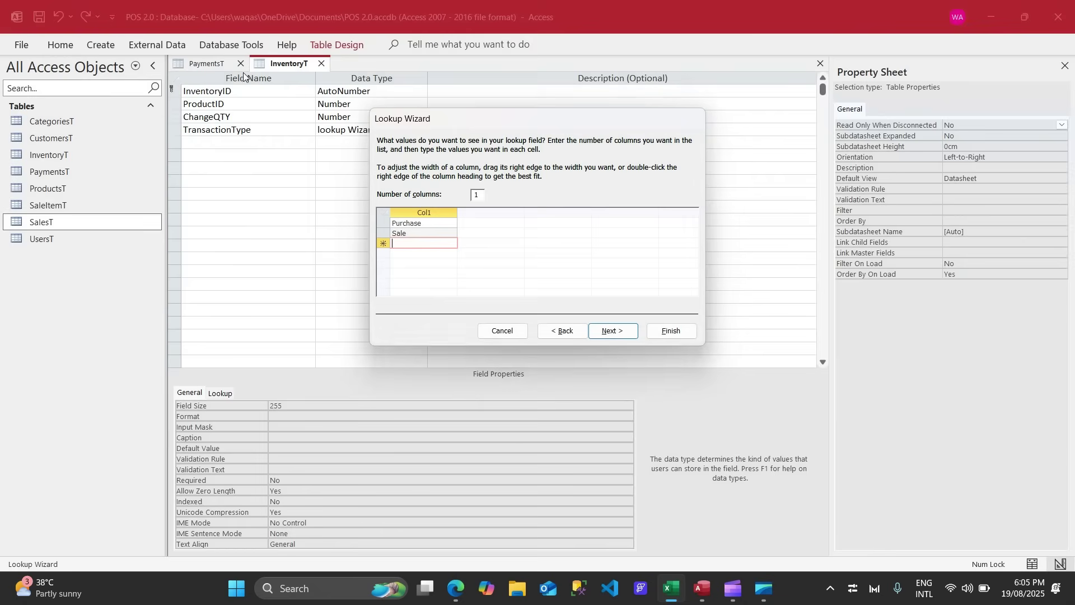
{"action": "key", "text": "ctrl+v"}
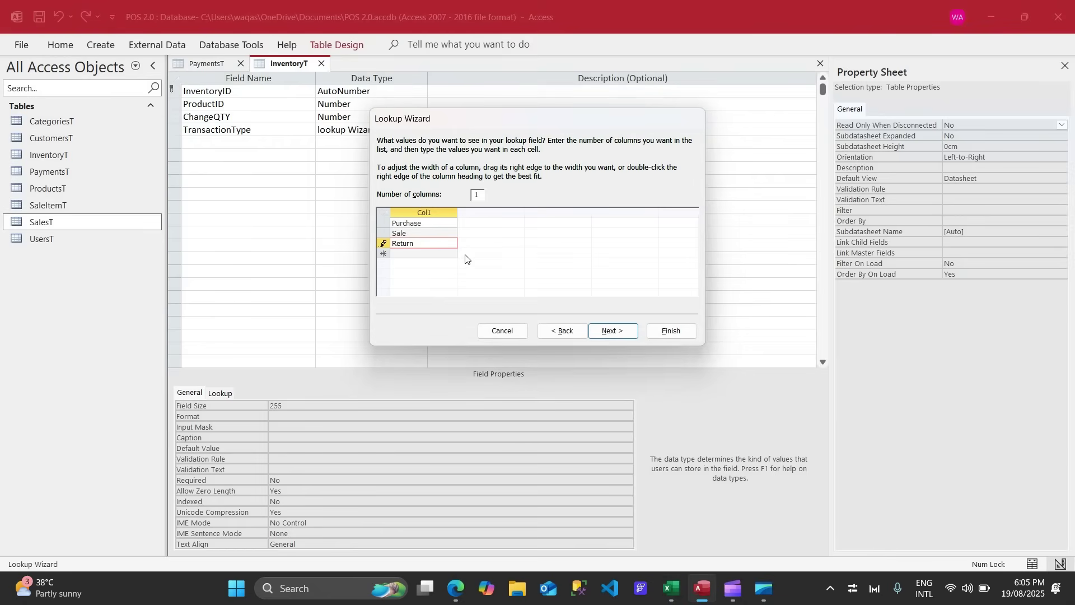
Limit the TransactionType lookup to its list and finish the wizard
{"action": "left_click", "coordinate": [607, 331]}
{"action": "left_click", "coordinate": [500, 192]}
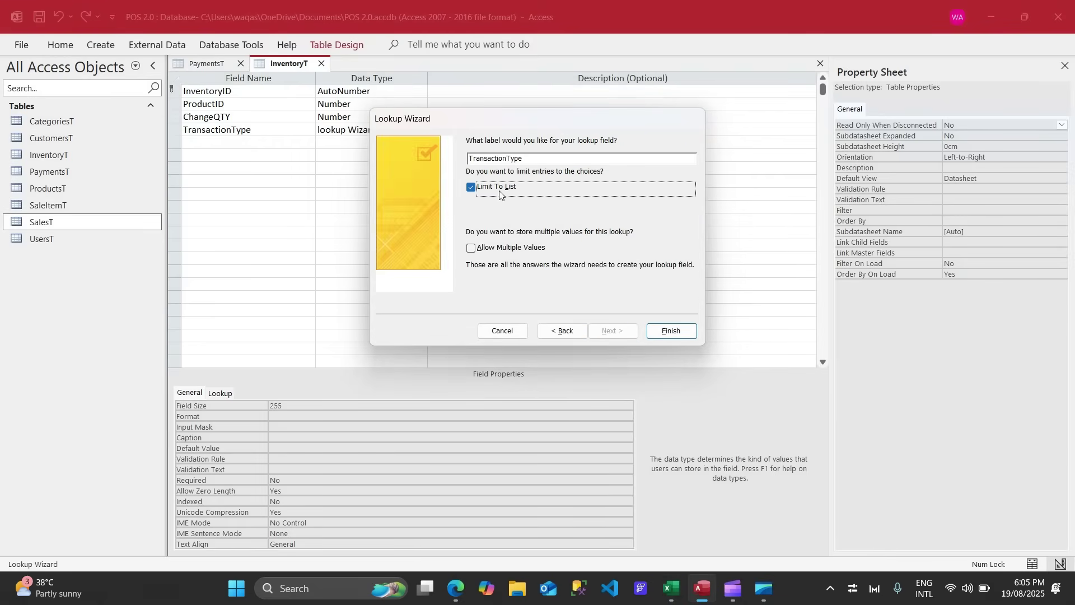
{"action": "left_click", "coordinate": [687, 335]}
Add the TransactionDate field from the schema to InventoryT as Date/Time with the Short Date format
{"action": "left_click", "coordinate": [287, 142]}
{"action": "key", "text": "alt+Tab"}
{"action": "left_click", "coordinate": [537, 372]}
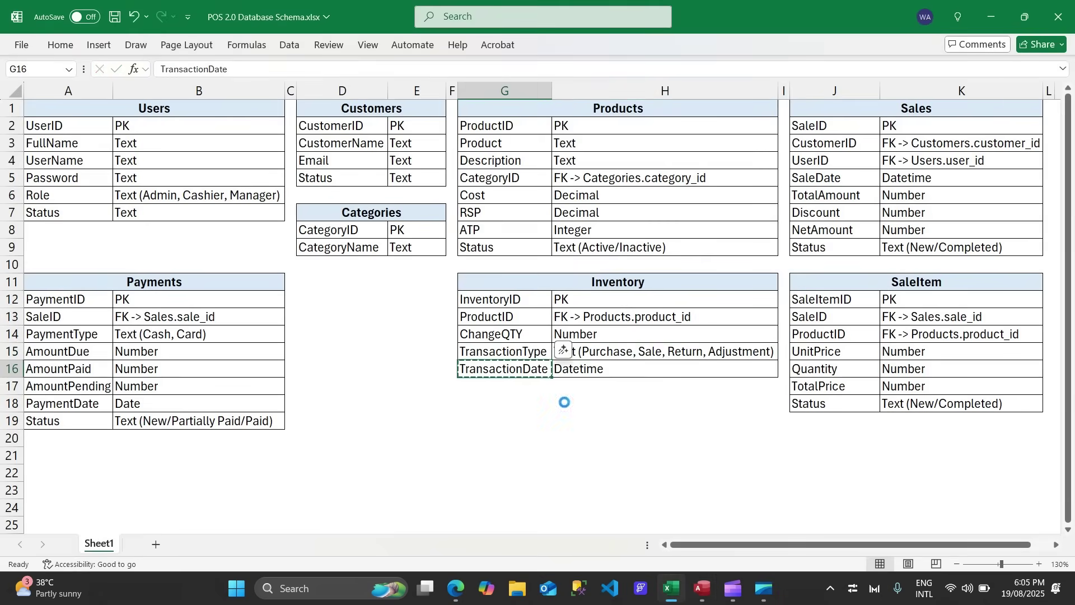
{"action": "key", "text": "ctrl+c"}
{"action": "key", "text": "alt+Tab"}
{"action": "key", "text": "ctrl+v"}
{"action": "key", "text": "Tab"}
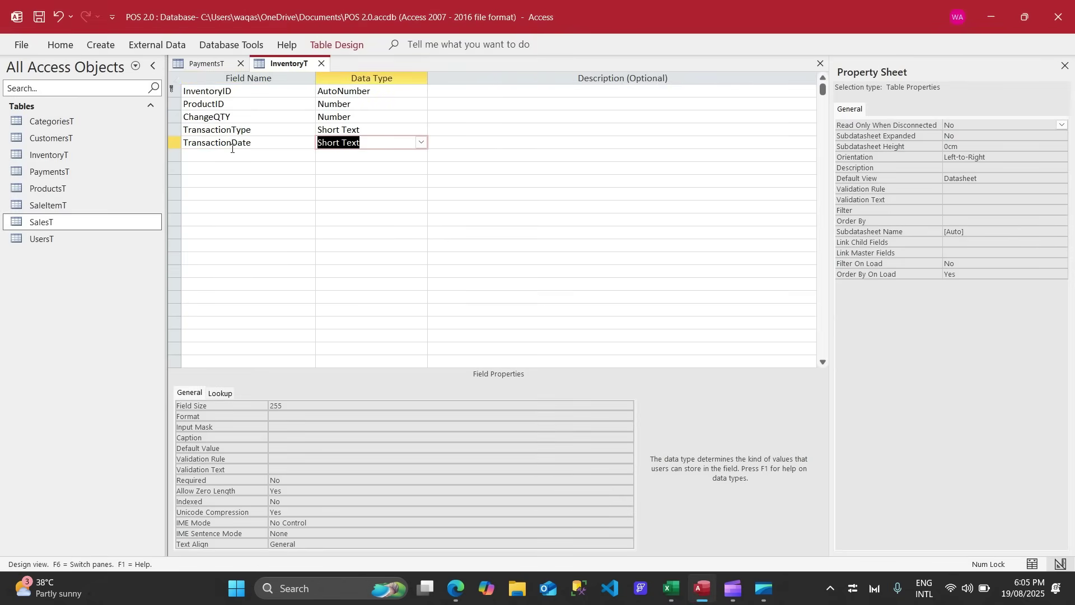
{"action": "type", "text": "date/Time"}
{"action": "key", "text": "Tab"}
{"action": "left_click", "coordinate": [331, 406]}
{"action": "type", "text": "short Date"}
{"action": "key", "text": "Tab"}
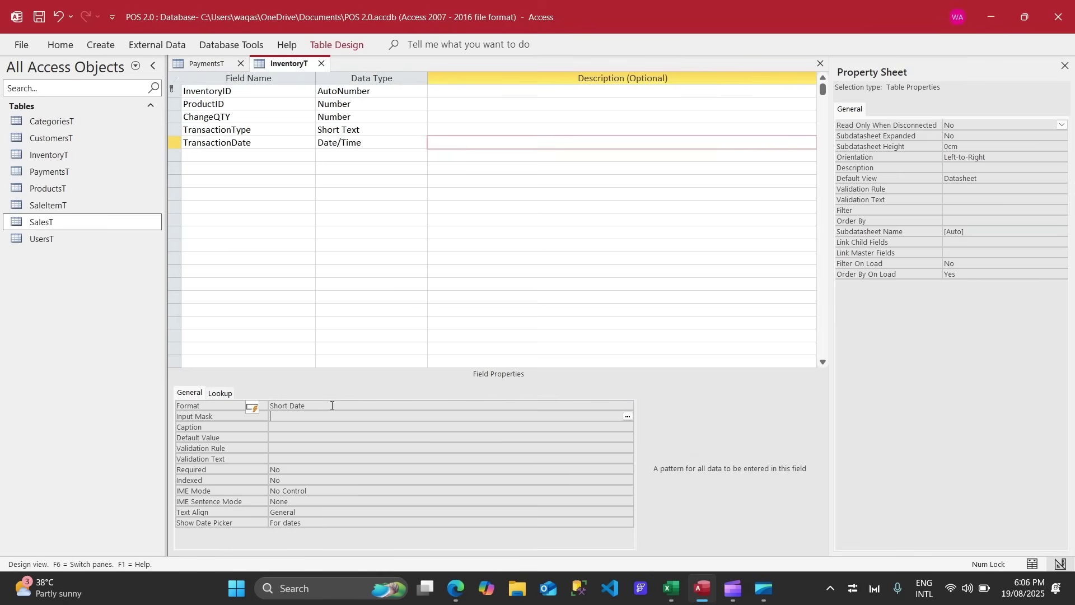
Switch InventoryT to Datasheet view and set its datasheet font to Calibri
{"action": "right_click", "coordinate": [286, 64]}
{"action": "left_click", "coordinate": [347, 156]}
{"action": "key", "text": "Tab"}
{"action": "key", "text": "Tab"}
{"action": "key", "text": "Tab"}
{"action": "key", "text": "Tab"}
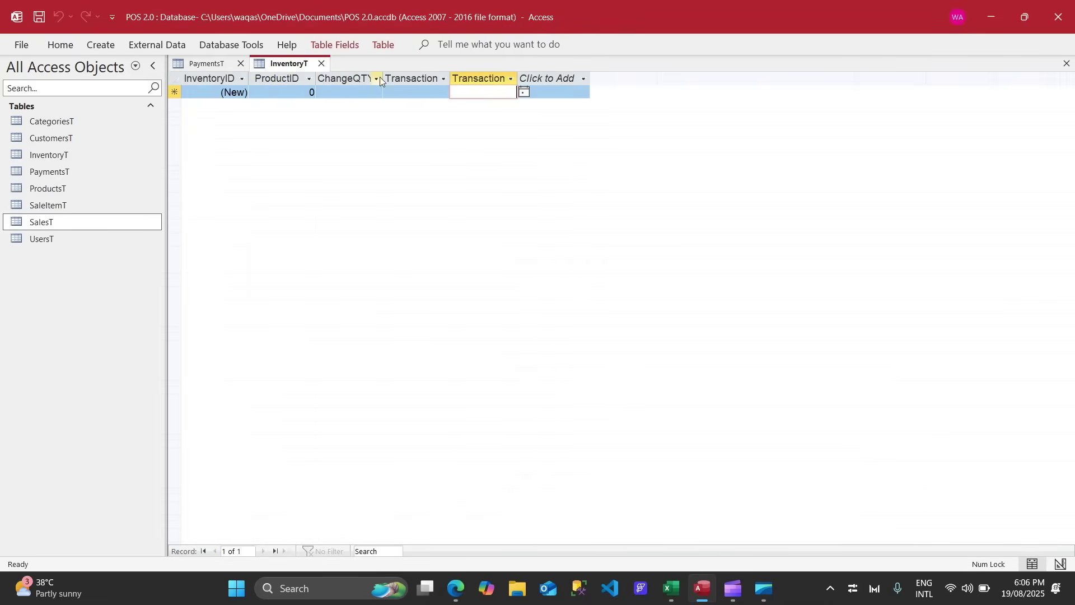
{"action": "left_click", "coordinate": [178, 79]}
{"action": "left_click", "coordinate": [59, 45]}
{"action": "left_click", "coordinate": [654, 67]}
{"action": "type", "text": "Calibri"}
{"action": "key", "text": "Tab"}
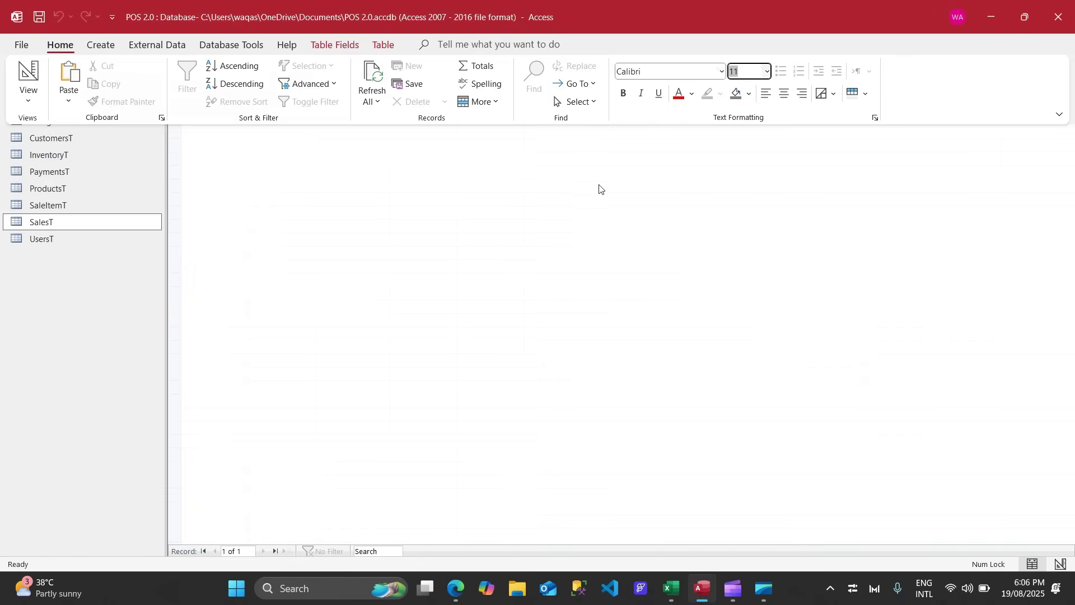
{"action": "key", "text": "Return"}
Switch PaymentsT to Datasheet view and set its datasheet font to Calibri
{"action": "left_click", "coordinate": [201, 64]}
{"action": "right_click", "coordinate": [196, 63]}
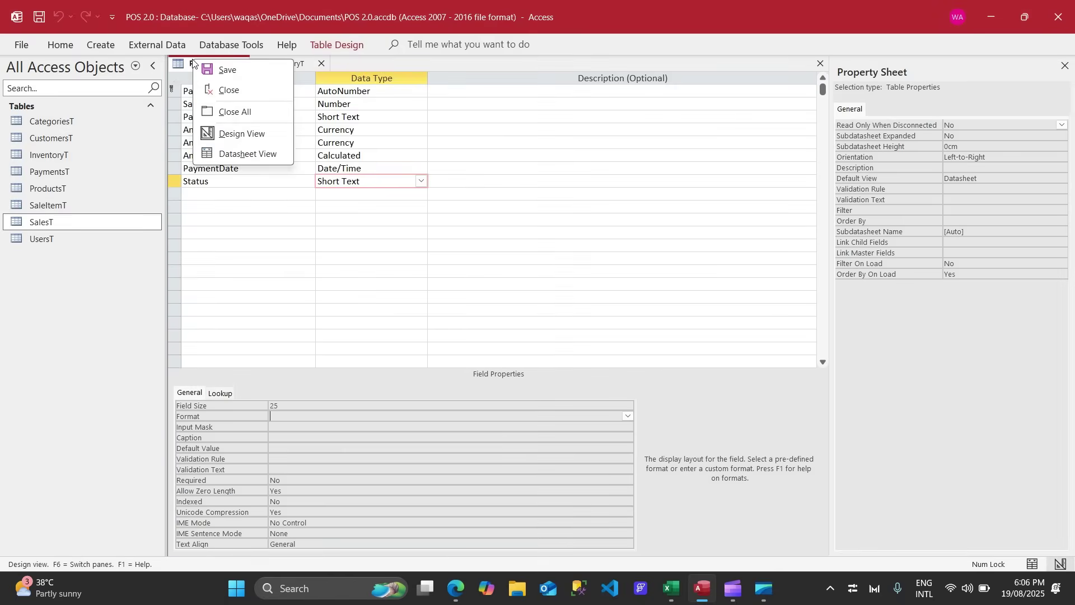
{"action": "left_click", "coordinate": [235, 158]}
{"action": "key", "text": "ctrl+a"}
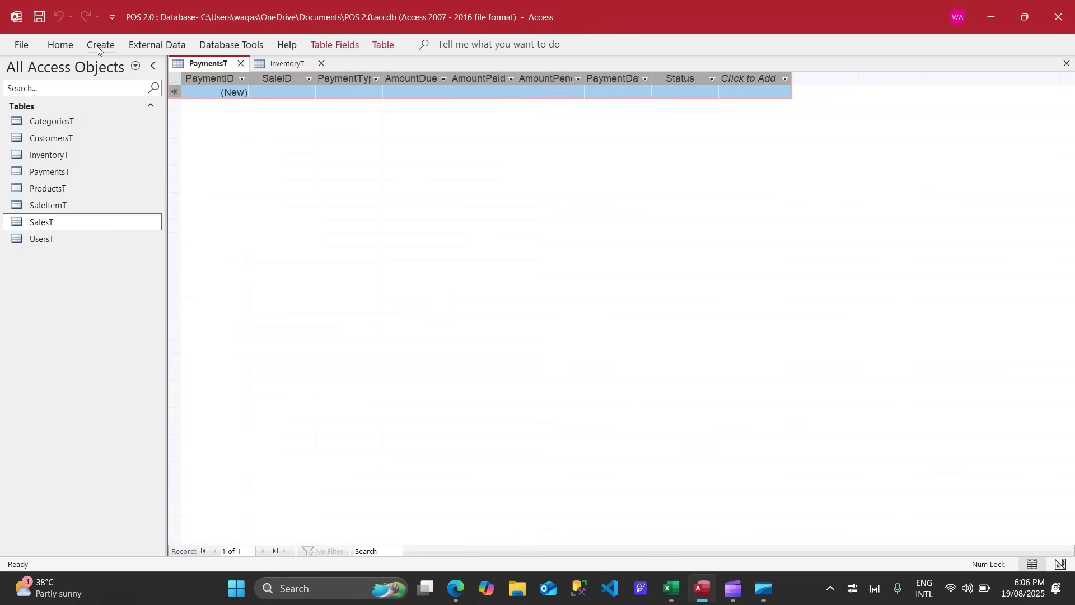
{"action": "left_click", "coordinate": [76, 47]}
{"action": "left_click", "coordinate": [666, 71]}
{"action": "type", "text": "Calibri"}
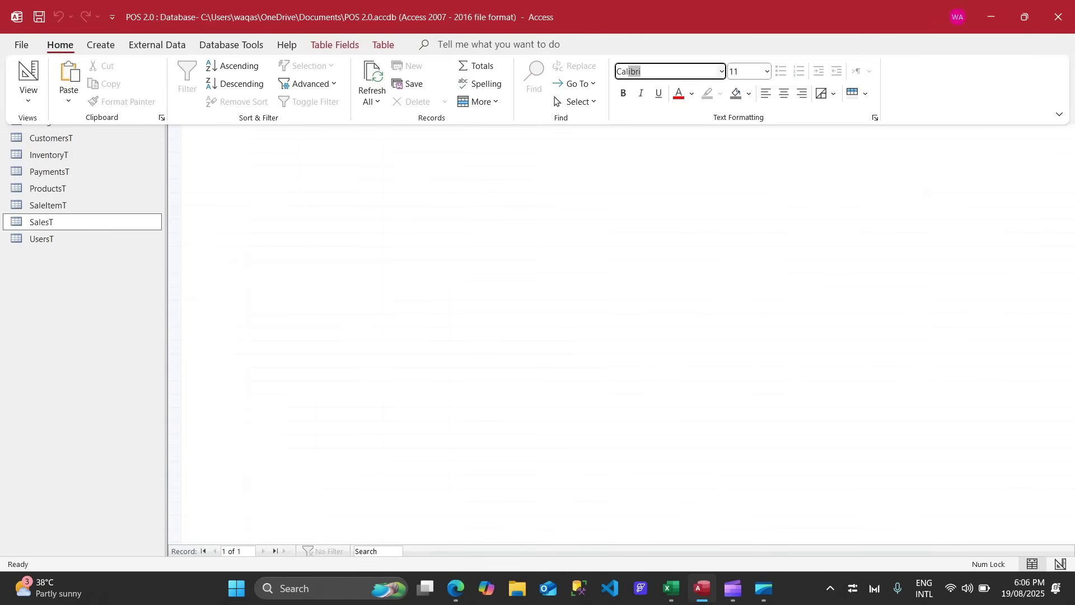
{"action": "key", "text": "Tab"}
{"action": "key", "text": "Return"}
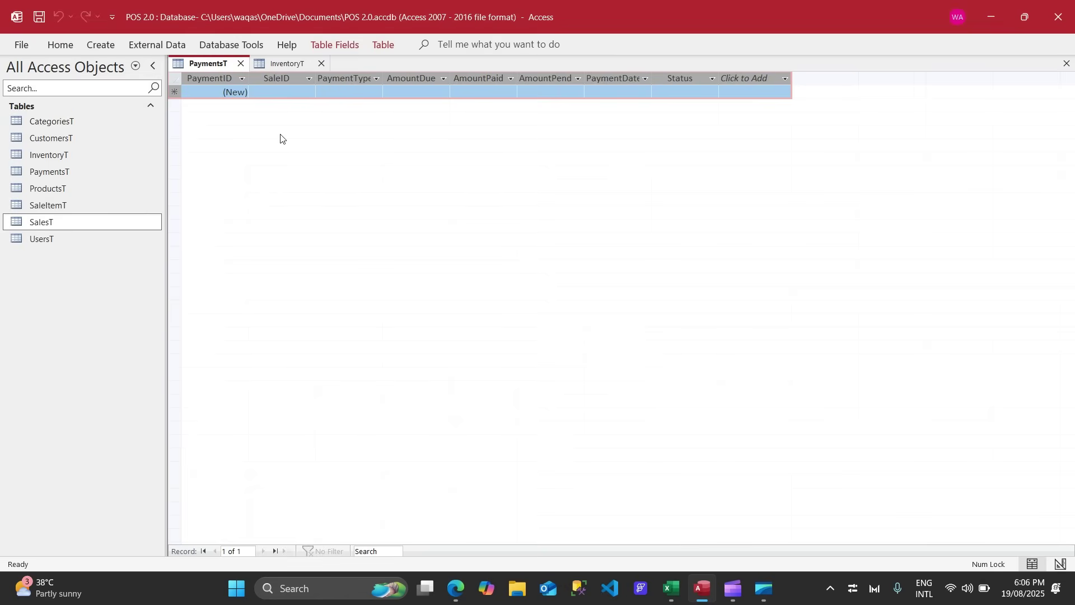
Close InventoryT and PaymentsT, saving the layout changes to PaymentsT
{"action": "left_click", "coordinate": [321, 63]}
{"action": "left_click", "coordinate": [241, 63]}
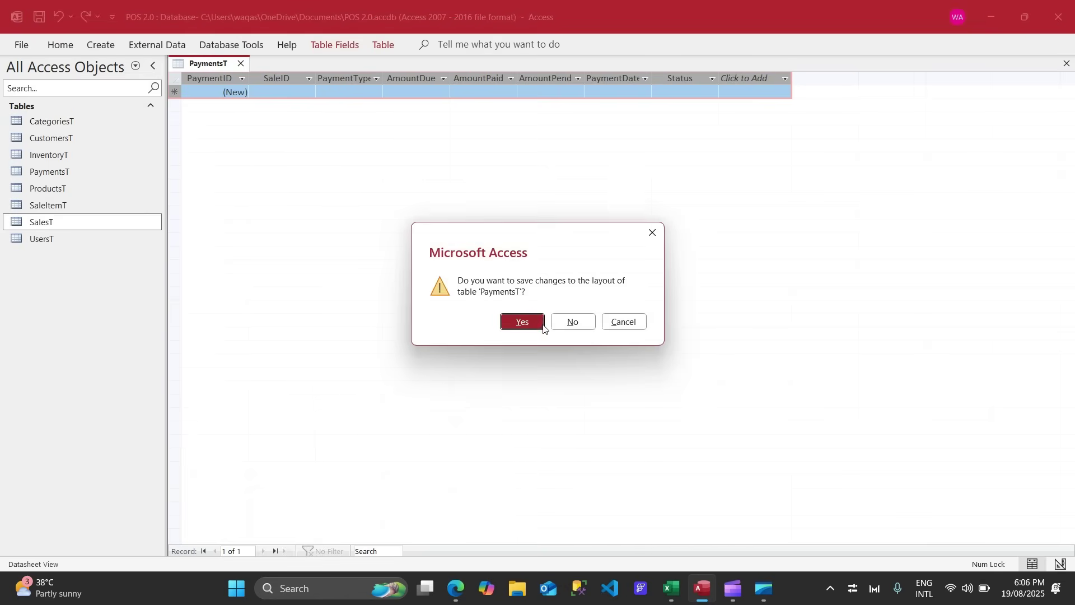
{"action": "left_click", "coordinate": [536, 323]}
Switch back to the Excel schema workbook and review the listed tables
{"action": "key", "text": "alt+Tab"}
{"action": "left_click", "coordinate": [398, 401]}
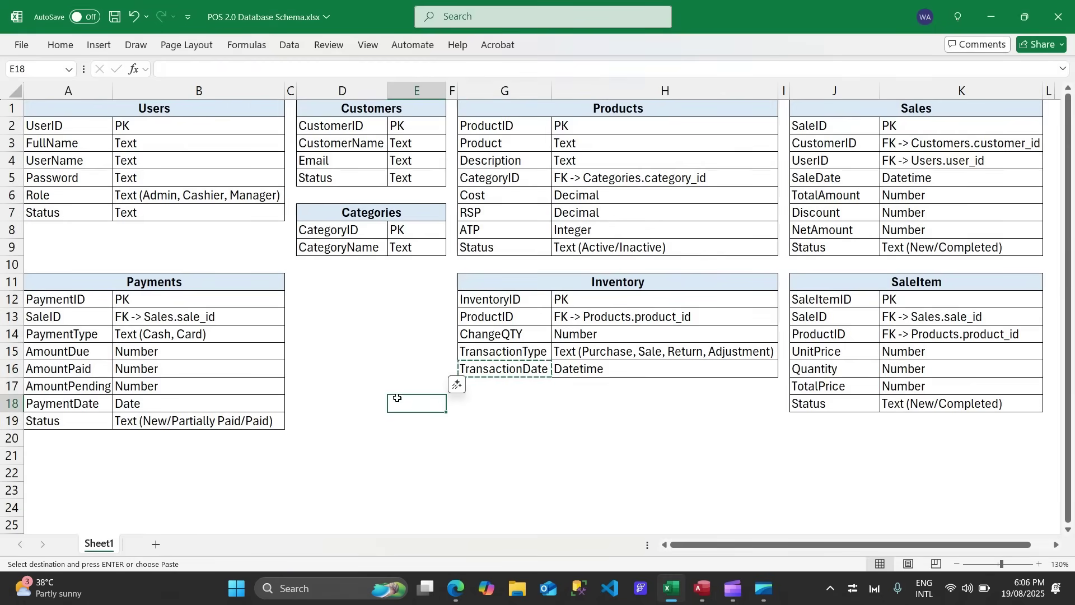
{"action": "double_click", "coordinate": [392, 396]}
{"action": "left_click", "coordinate": [357, 384]}
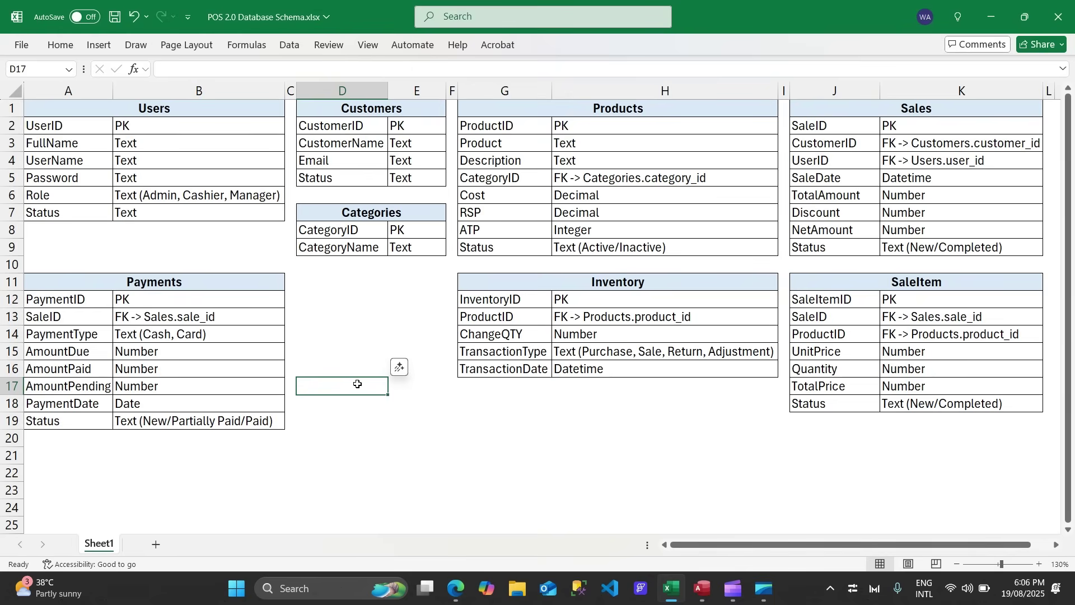
{"action": "left_click", "coordinate": [390, 422]}
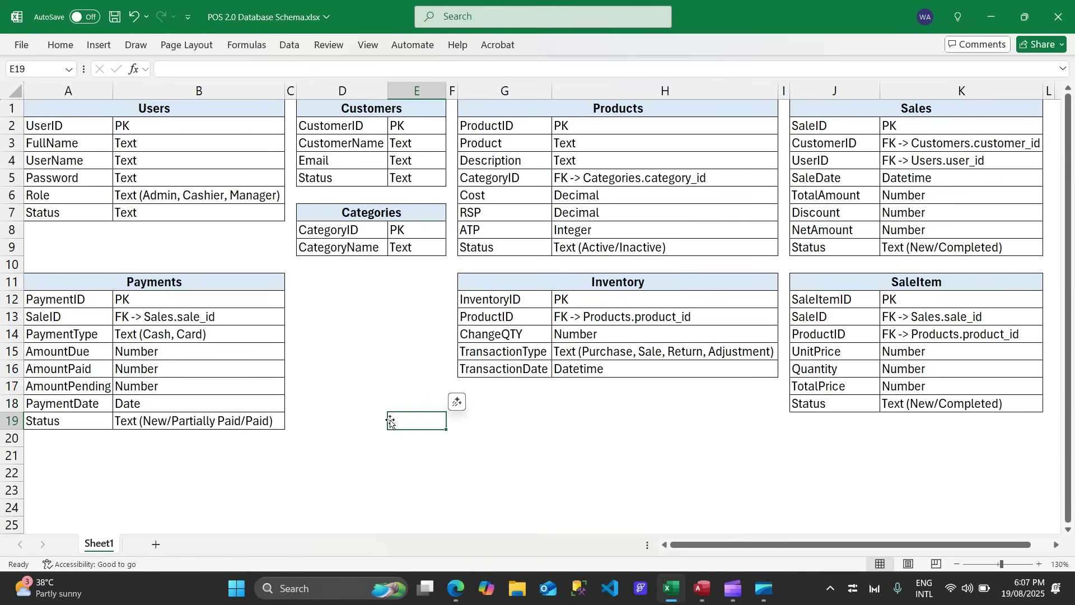
{"action": "left_click", "coordinate": [349, 425]}
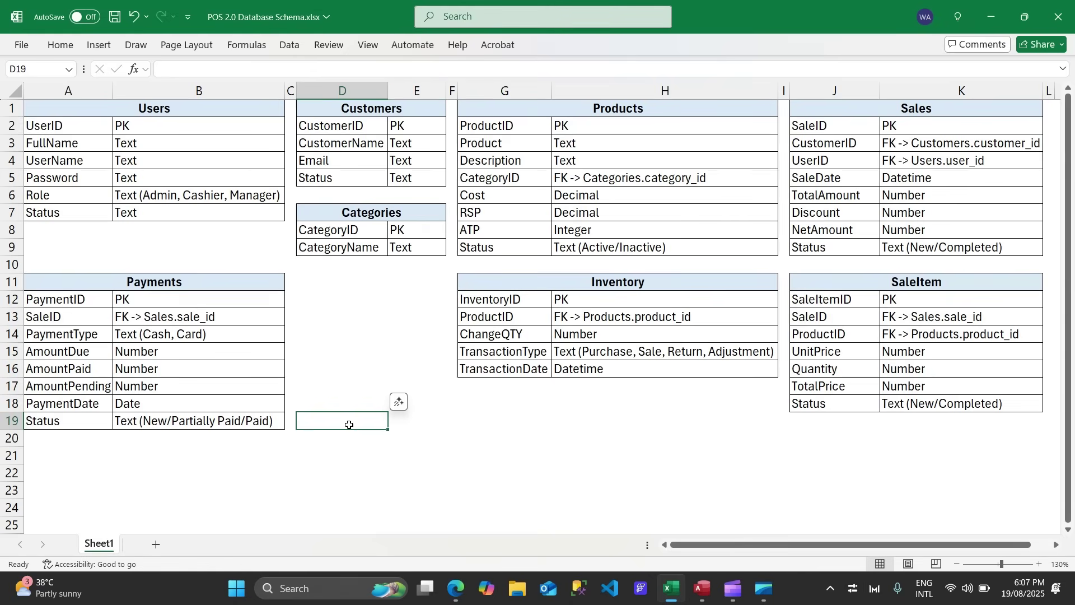